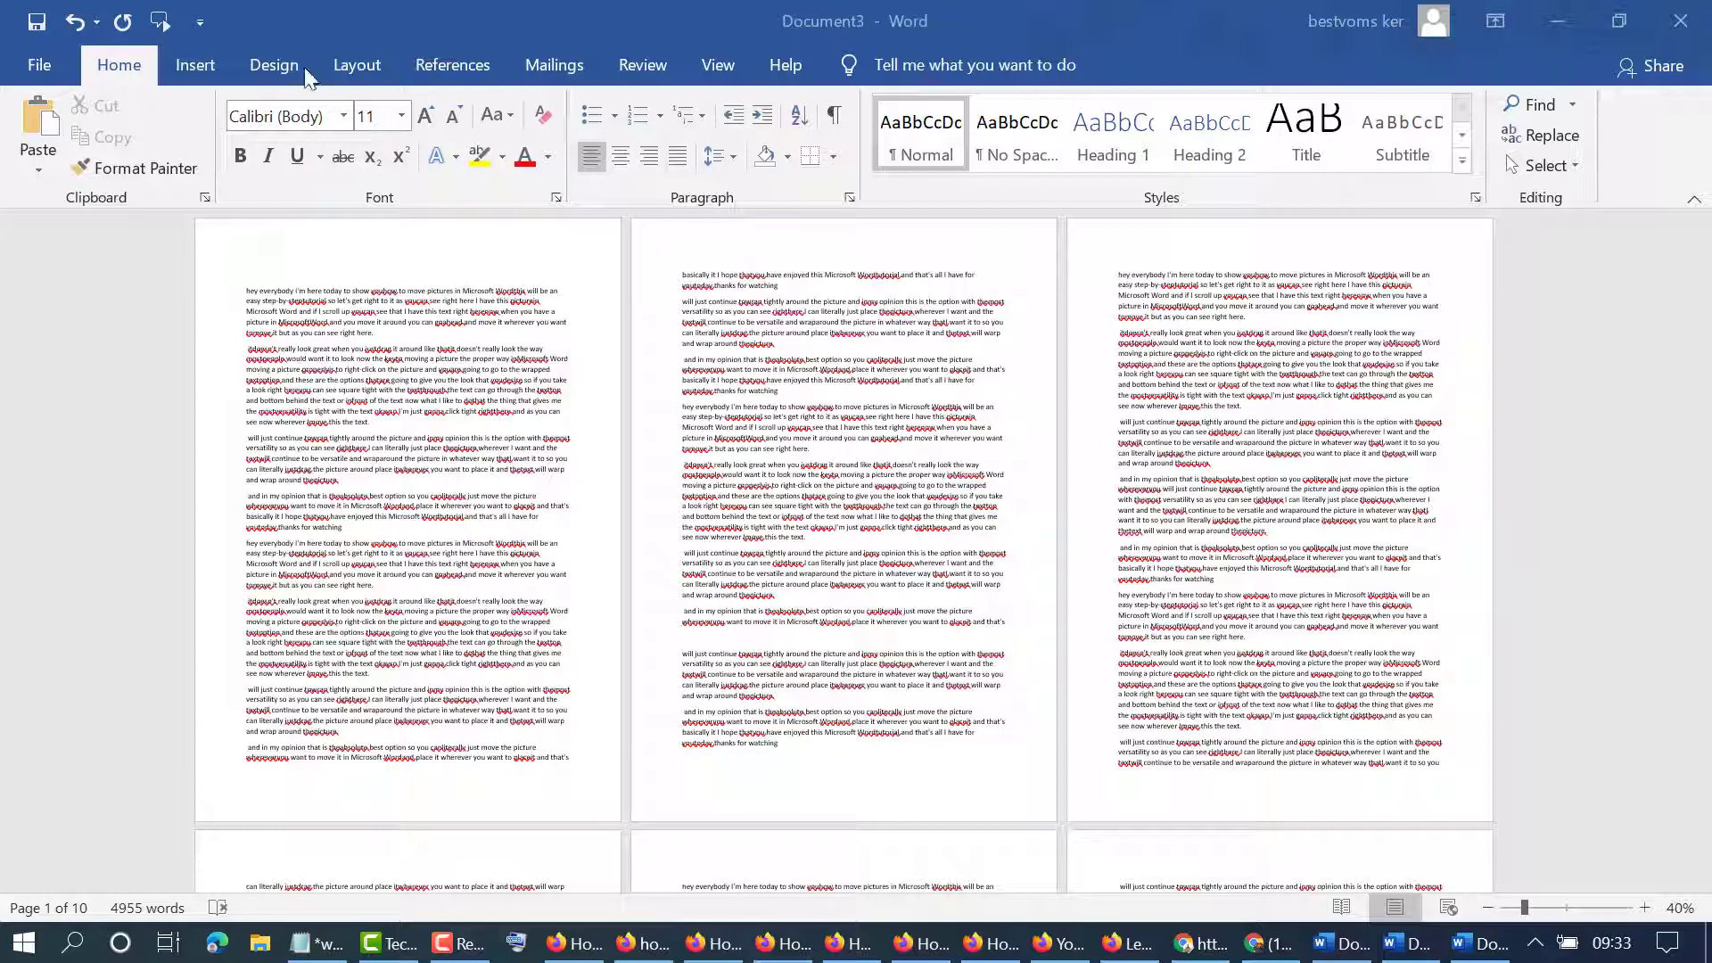
# Step: Draw a rectangle about 29.56 cm high and 21.02 cm wide that covers the whole first page
pyautogui.click(193, 66)
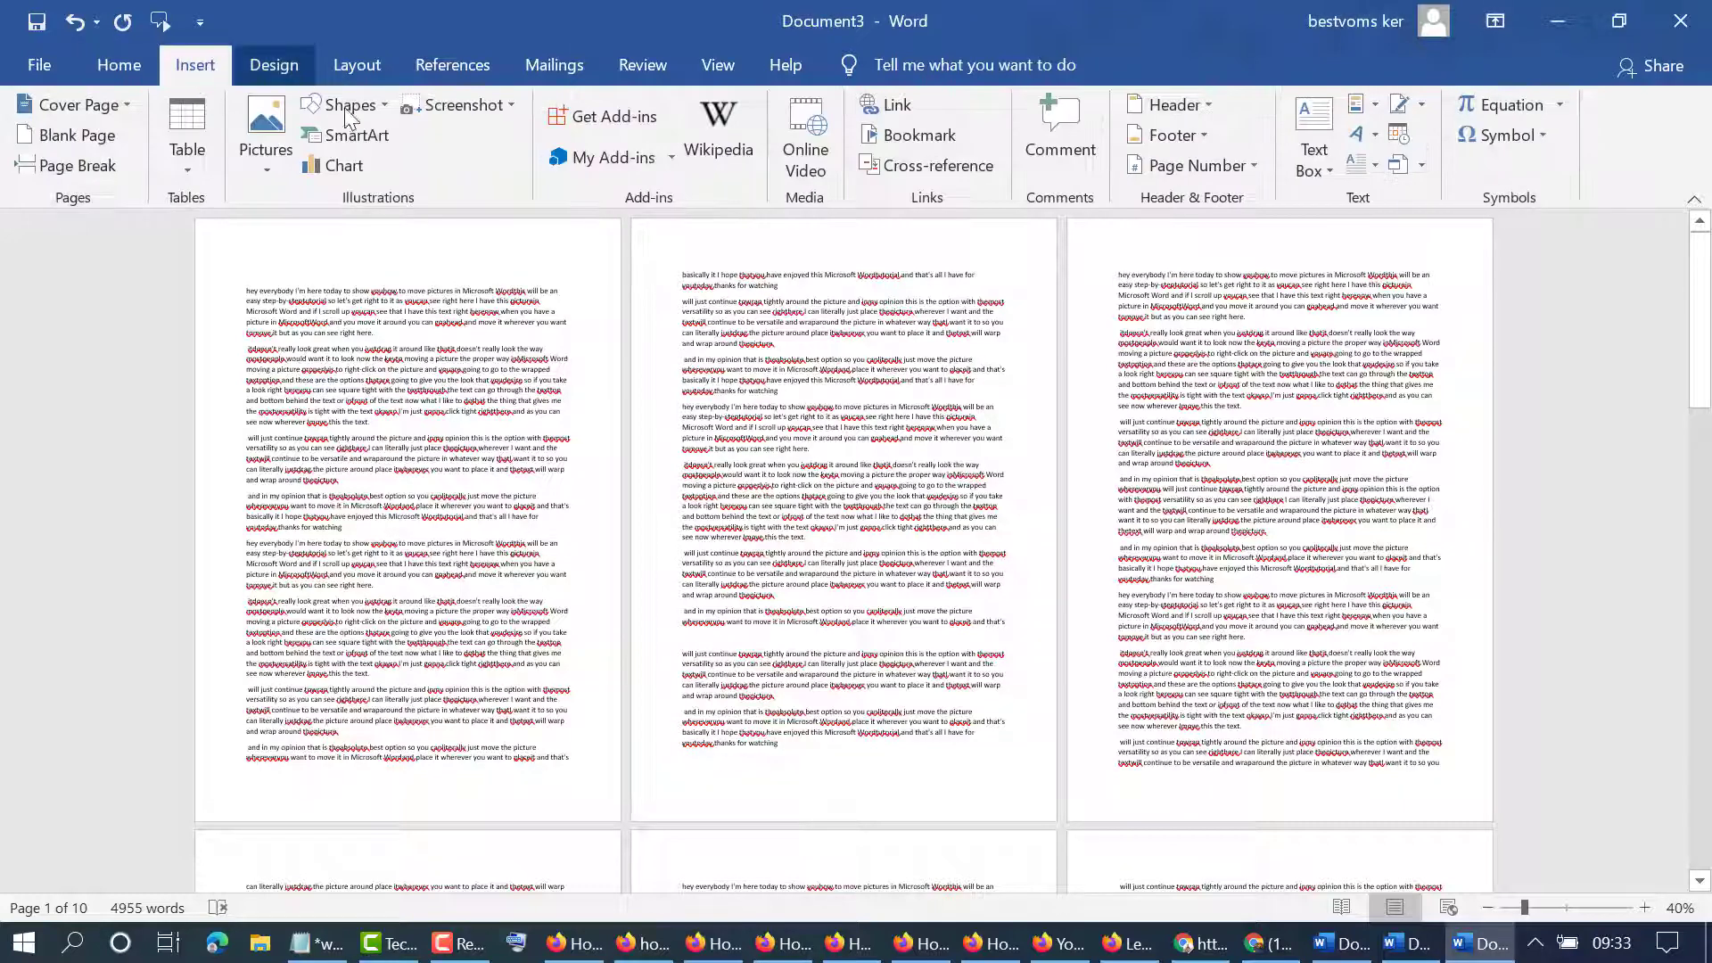
pyautogui.click(381, 103)
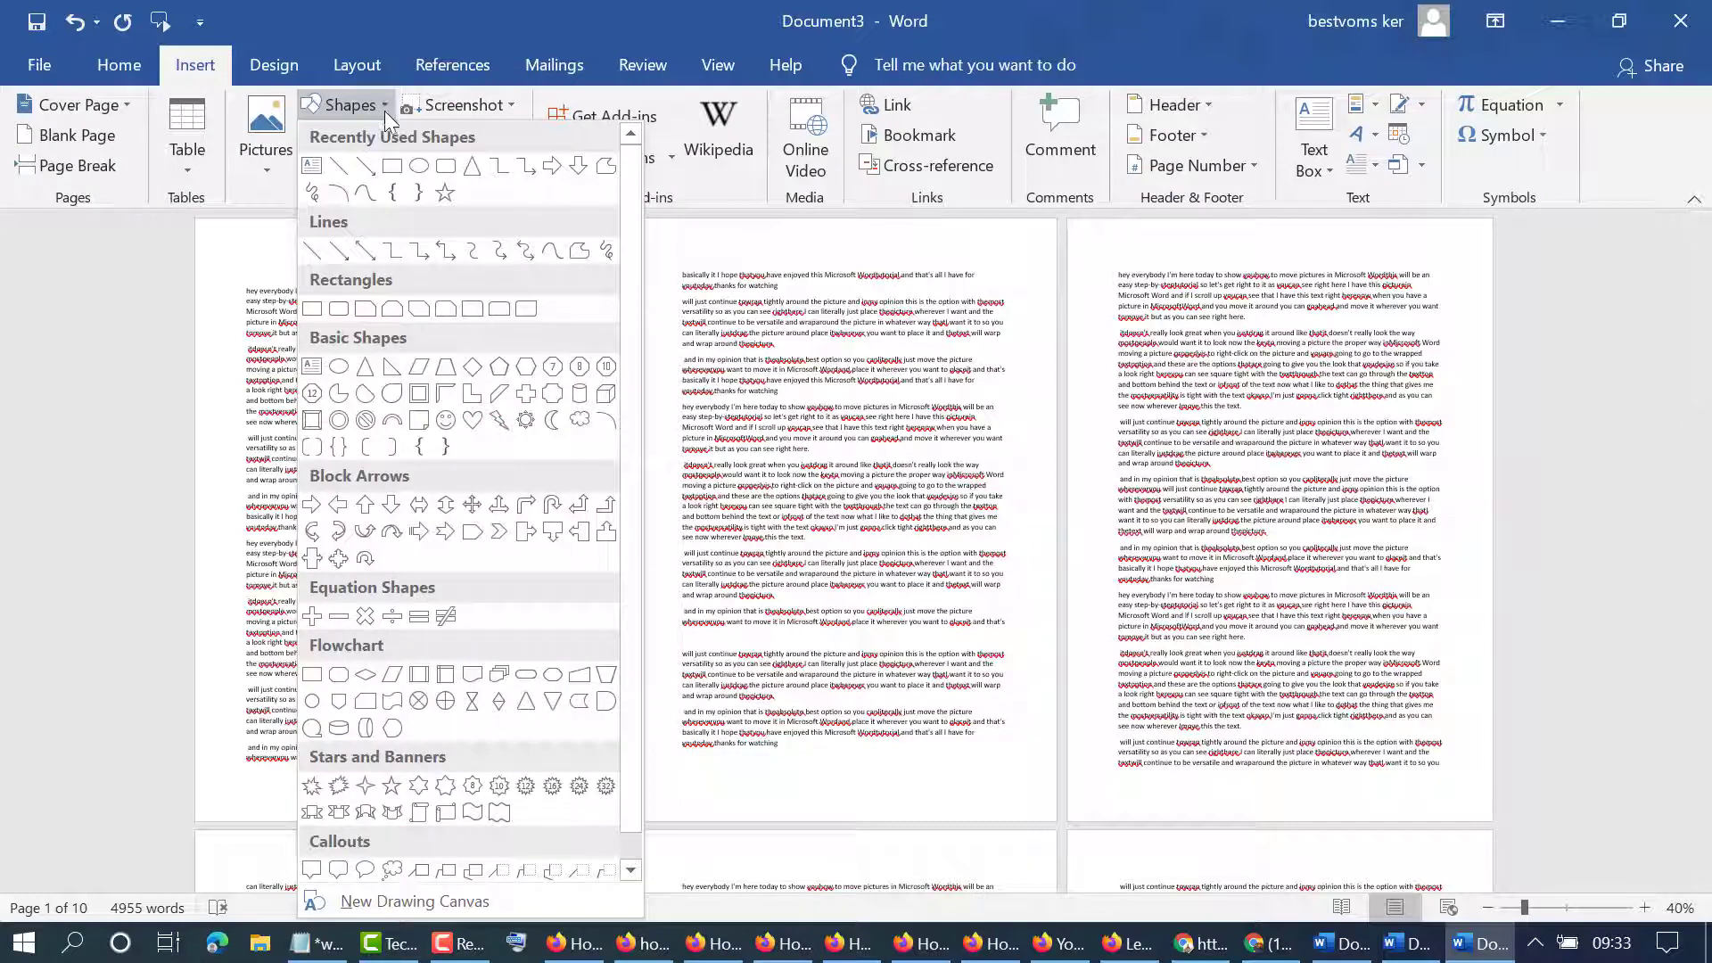
pyautogui.click(397, 171)
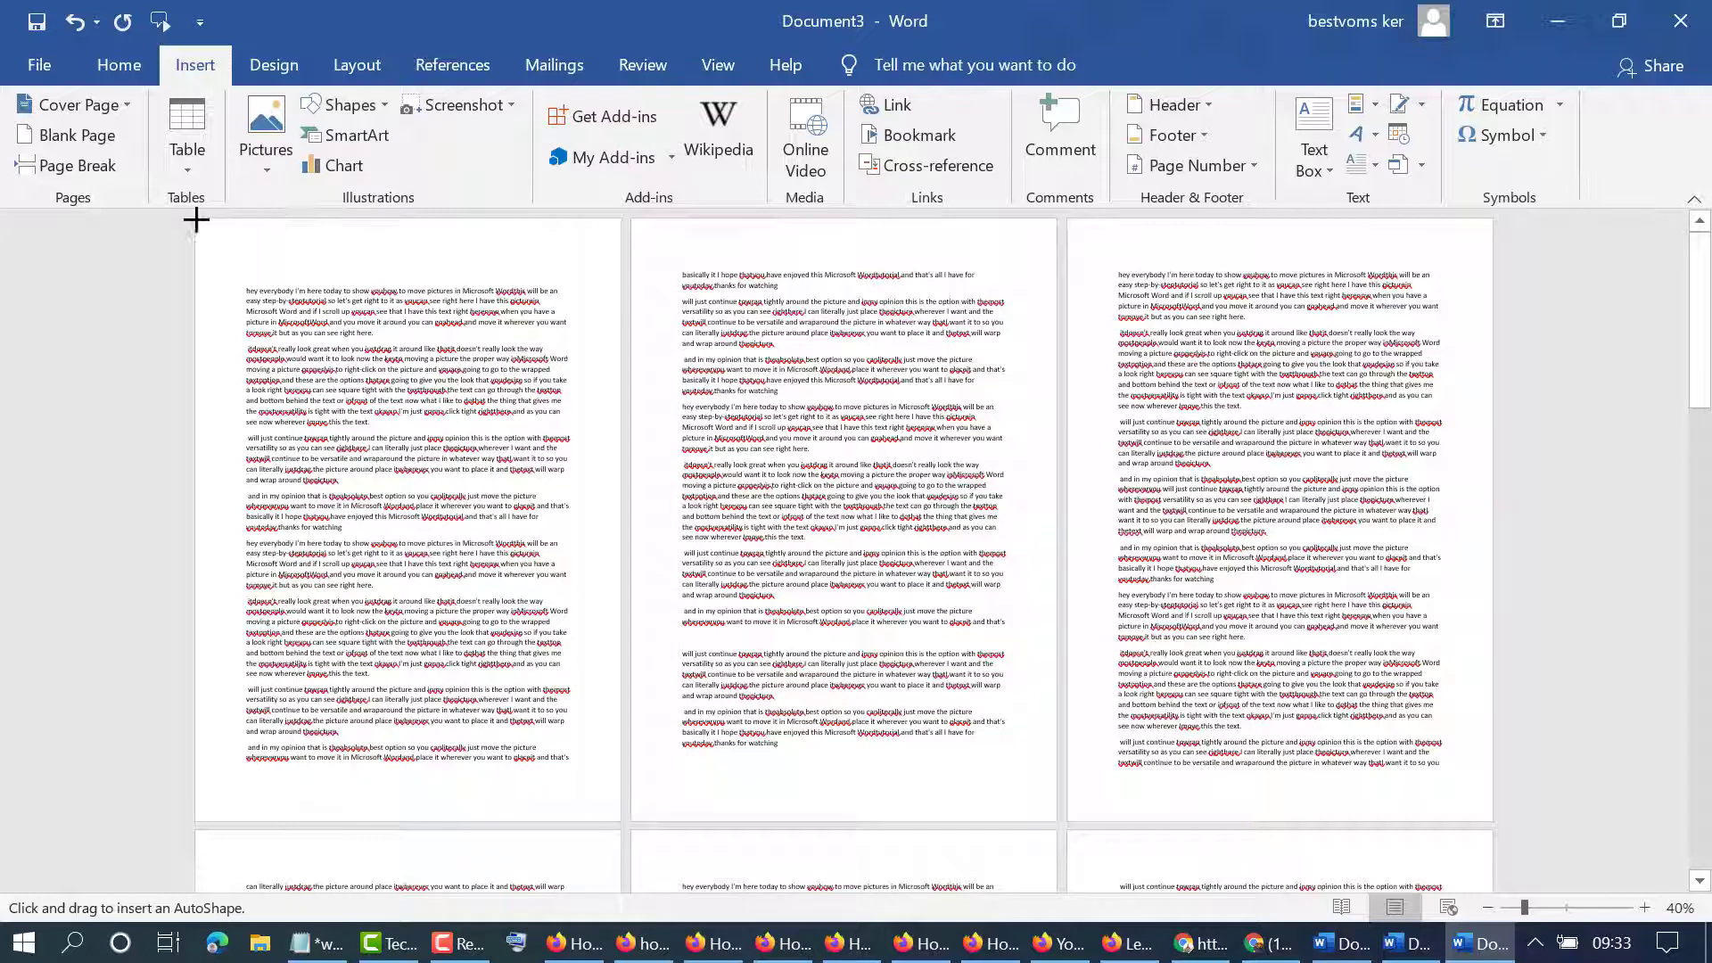
pyautogui.moveTo(194, 220); pyautogui.dragTo(619, 821)
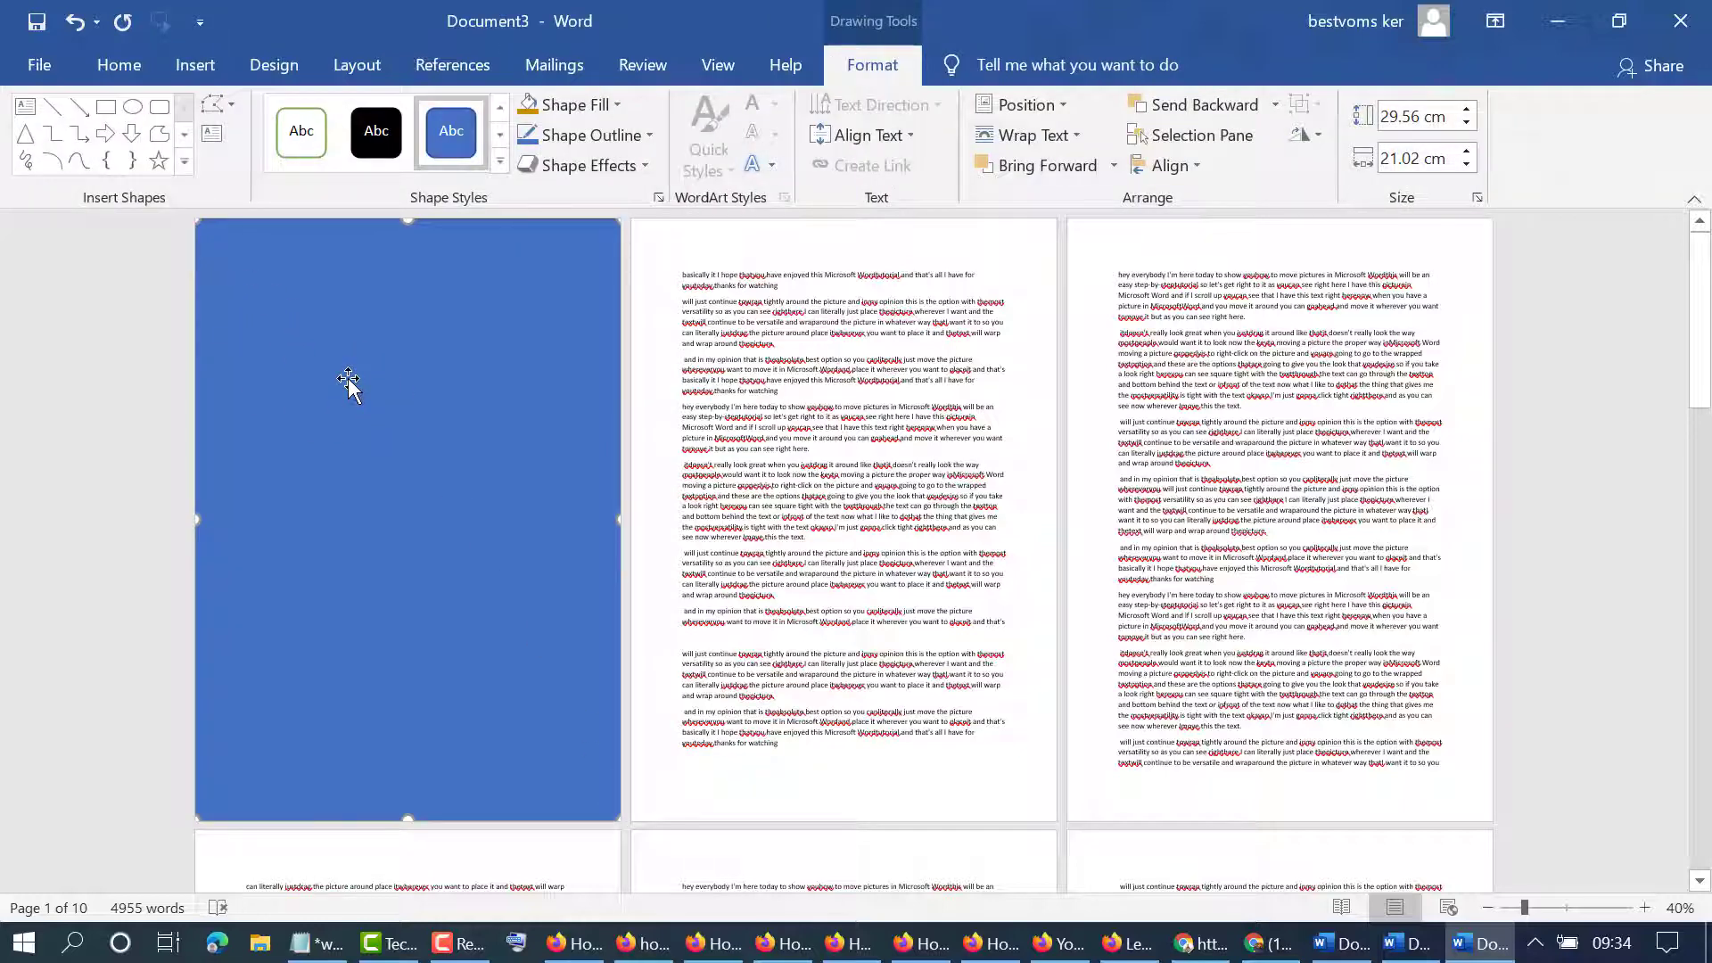
# Step: Duplicate the rectangle, enlarge the copy to about 31.18 by 21.46 cm and place it so it covers page 2
pyautogui.hotkey('ctrl', 'd')
pyautogui.moveTo(203, 230); pyautogui.dragTo(190, 218)
pyautogui.moveTo(369, 486); pyautogui.dragTo(796, 448)
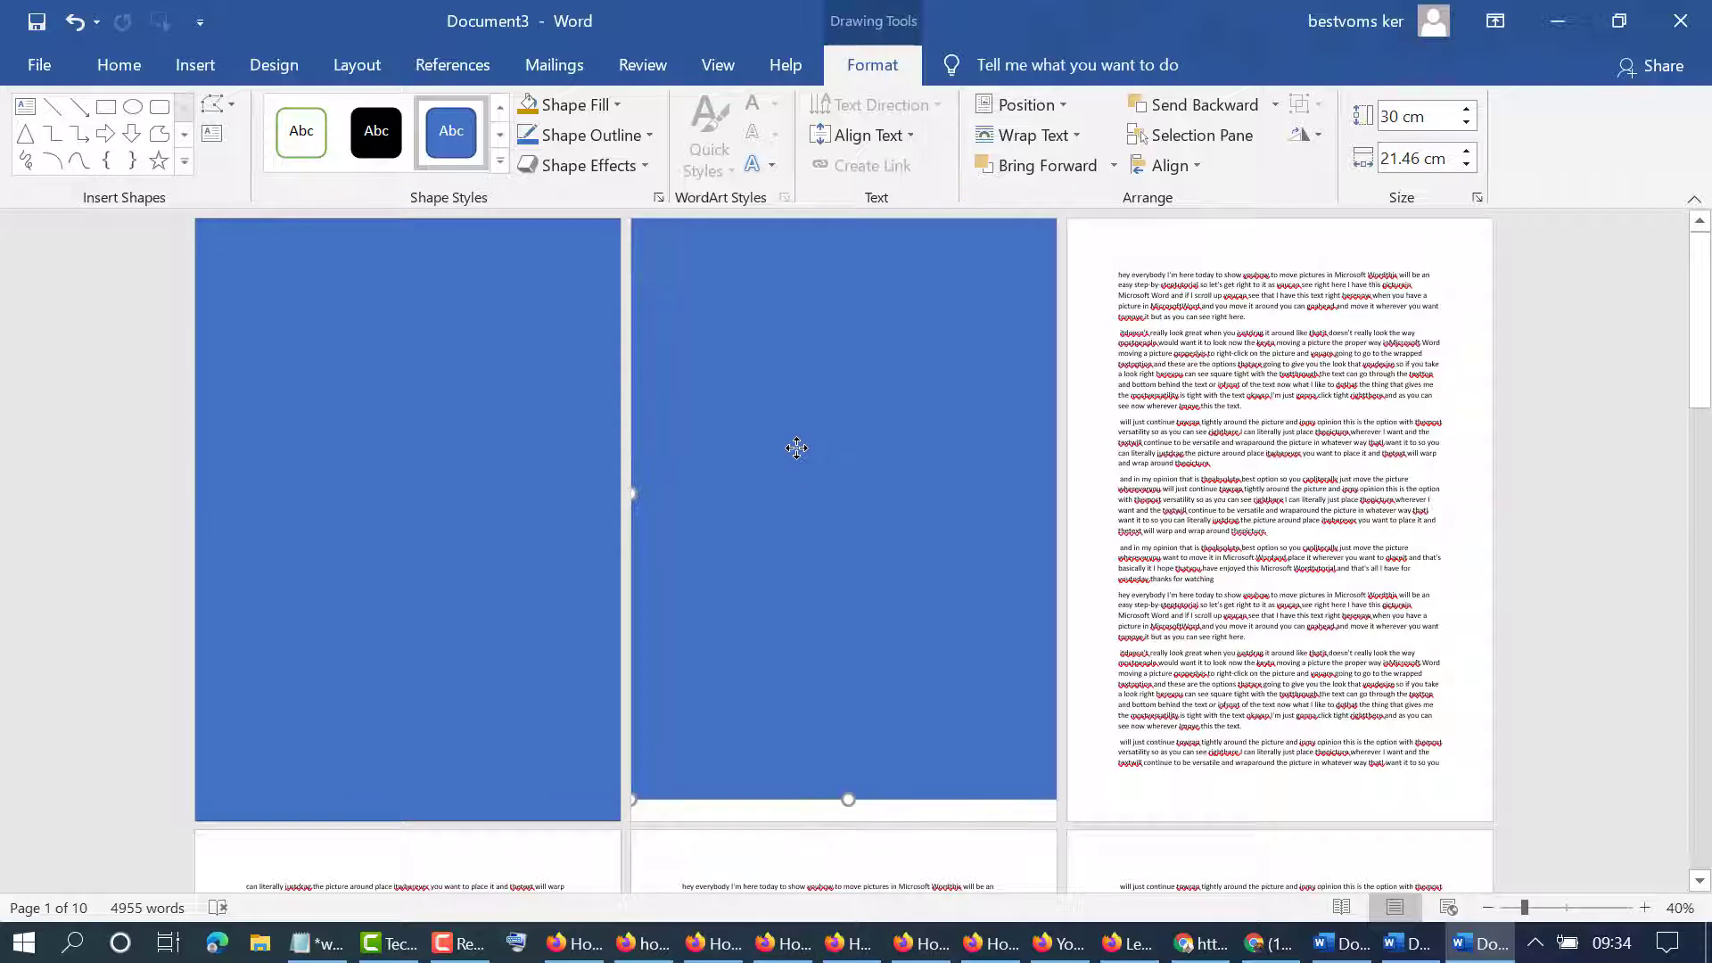
pyautogui.moveTo(849, 801)
pyautogui.mouseDown()
pyautogui.moveTo(852, 821)
pyautogui.moveTo(852, 772)
pyautogui.moveTo(852, 819)
pyautogui.mouseUp()
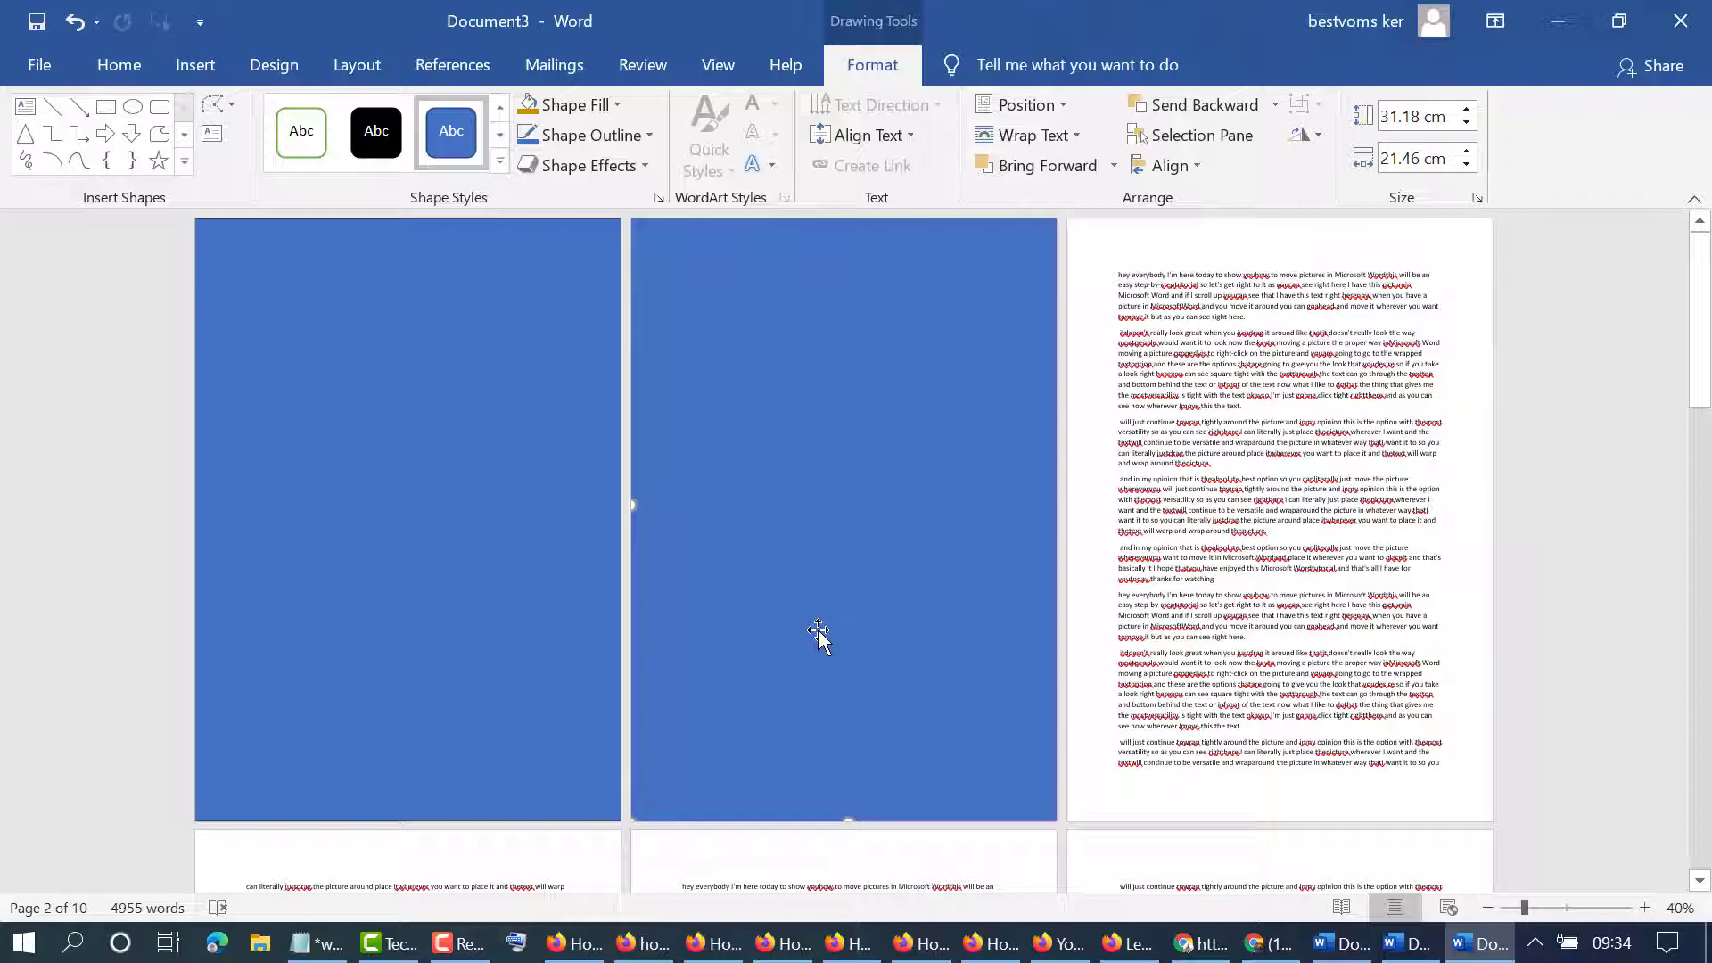
# Step: Place a copy of the page 2 rectangle over page 3 and stretch it to about 31.57 cm high
pyautogui.hotkey('ctrl', 'z')
pyautogui.moveTo(1034, 579); pyautogui.dragTo(1246, 580)
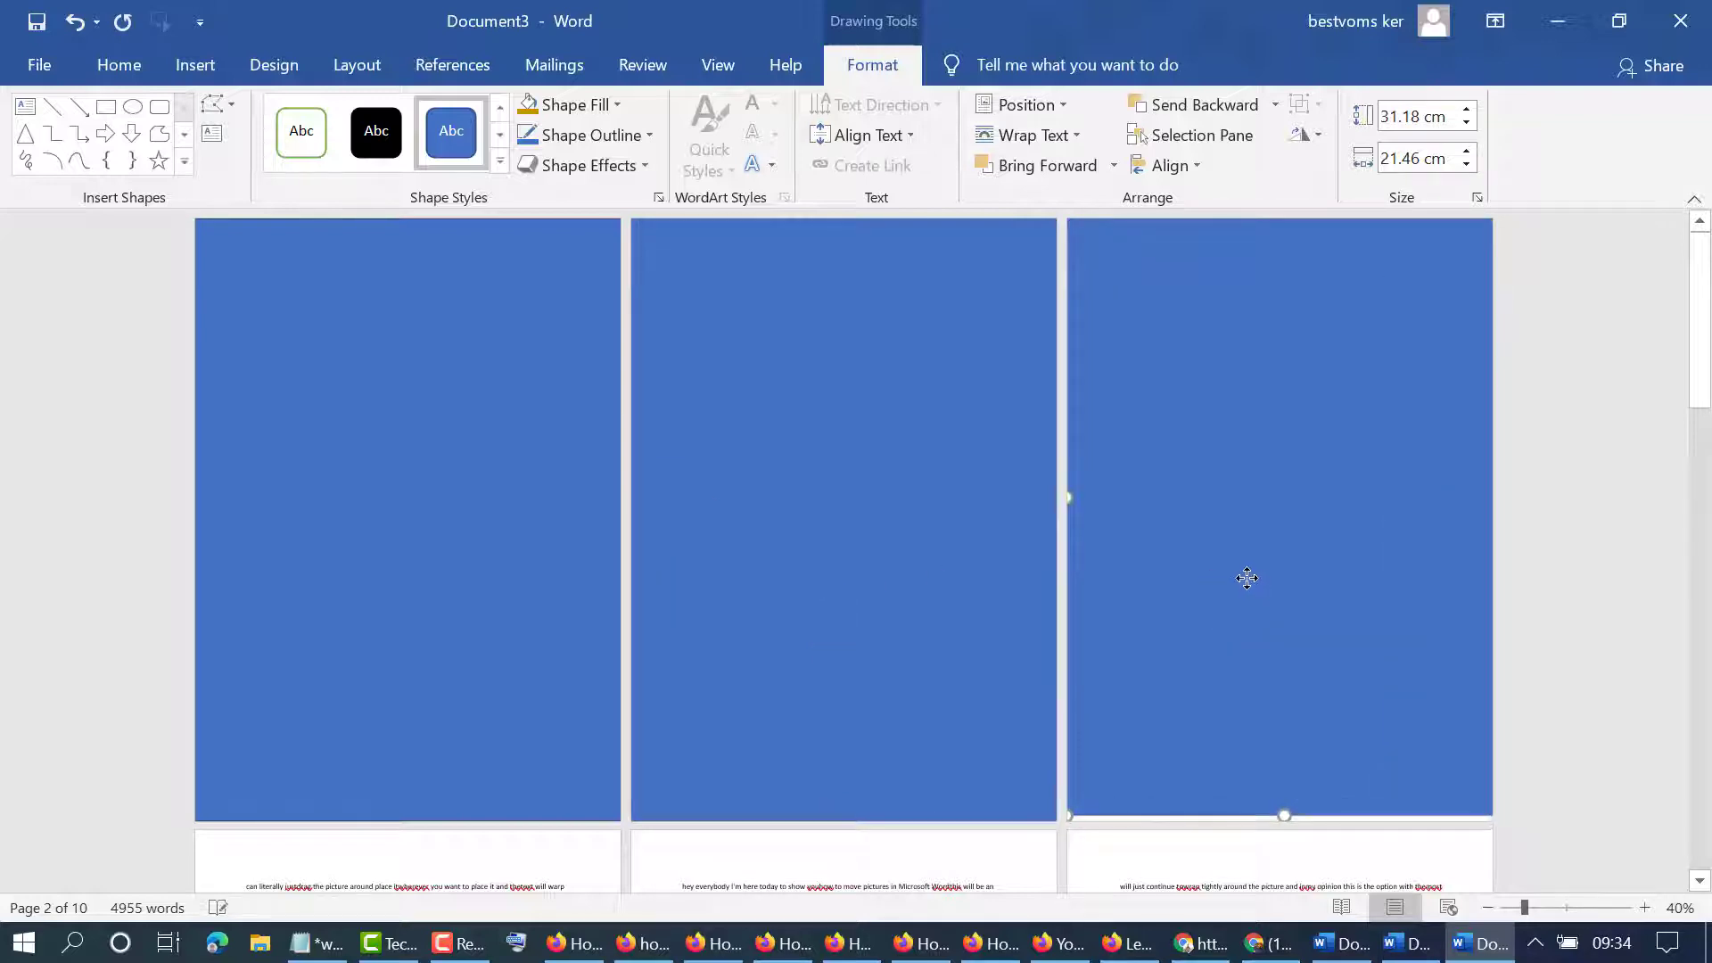
pyautogui.scroll(-1, 1115, 601)
pyautogui.scroll(-2, 1165, 772)
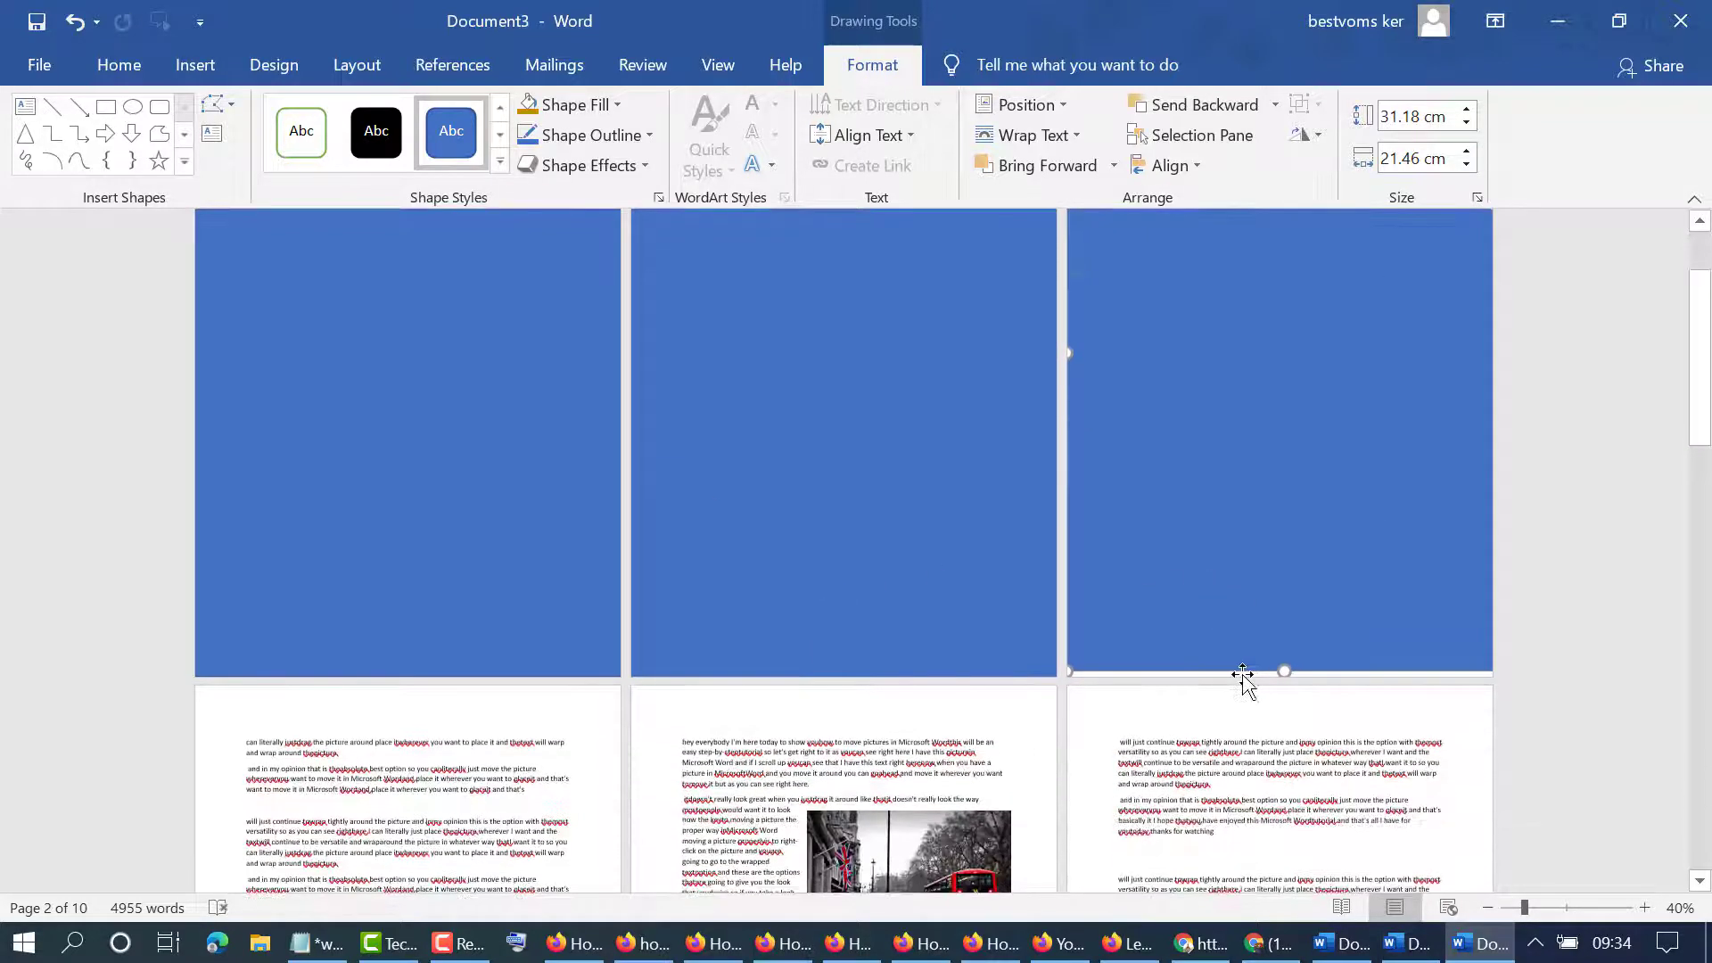
pyautogui.moveTo(1282, 669); pyautogui.dragTo(1281, 678)
pyautogui.scroll(4, 980, 629)
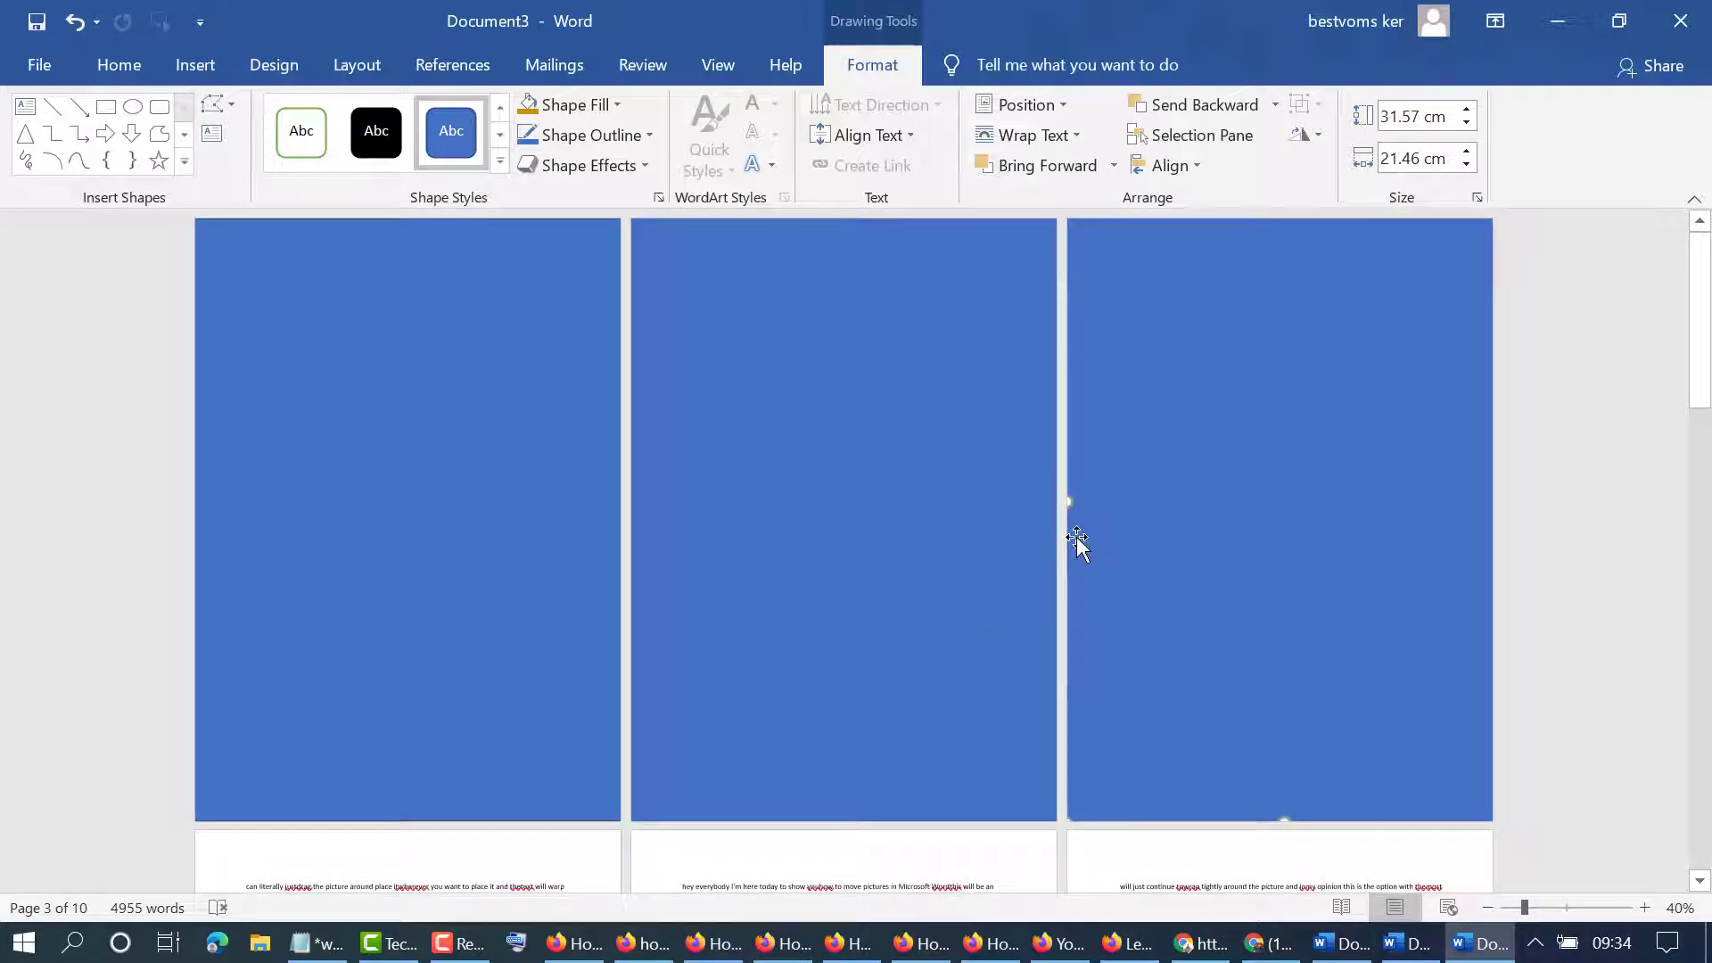
# Step: Place a copy of the page 3 rectangle over page 4 so that it fills the whole page
pyautogui.moveTo(1077, 537); pyautogui.dragTo(1083, 545)
pyautogui.scroll(-4, 1506, 534)
pyautogui.scroll(-2, 1509, 534)
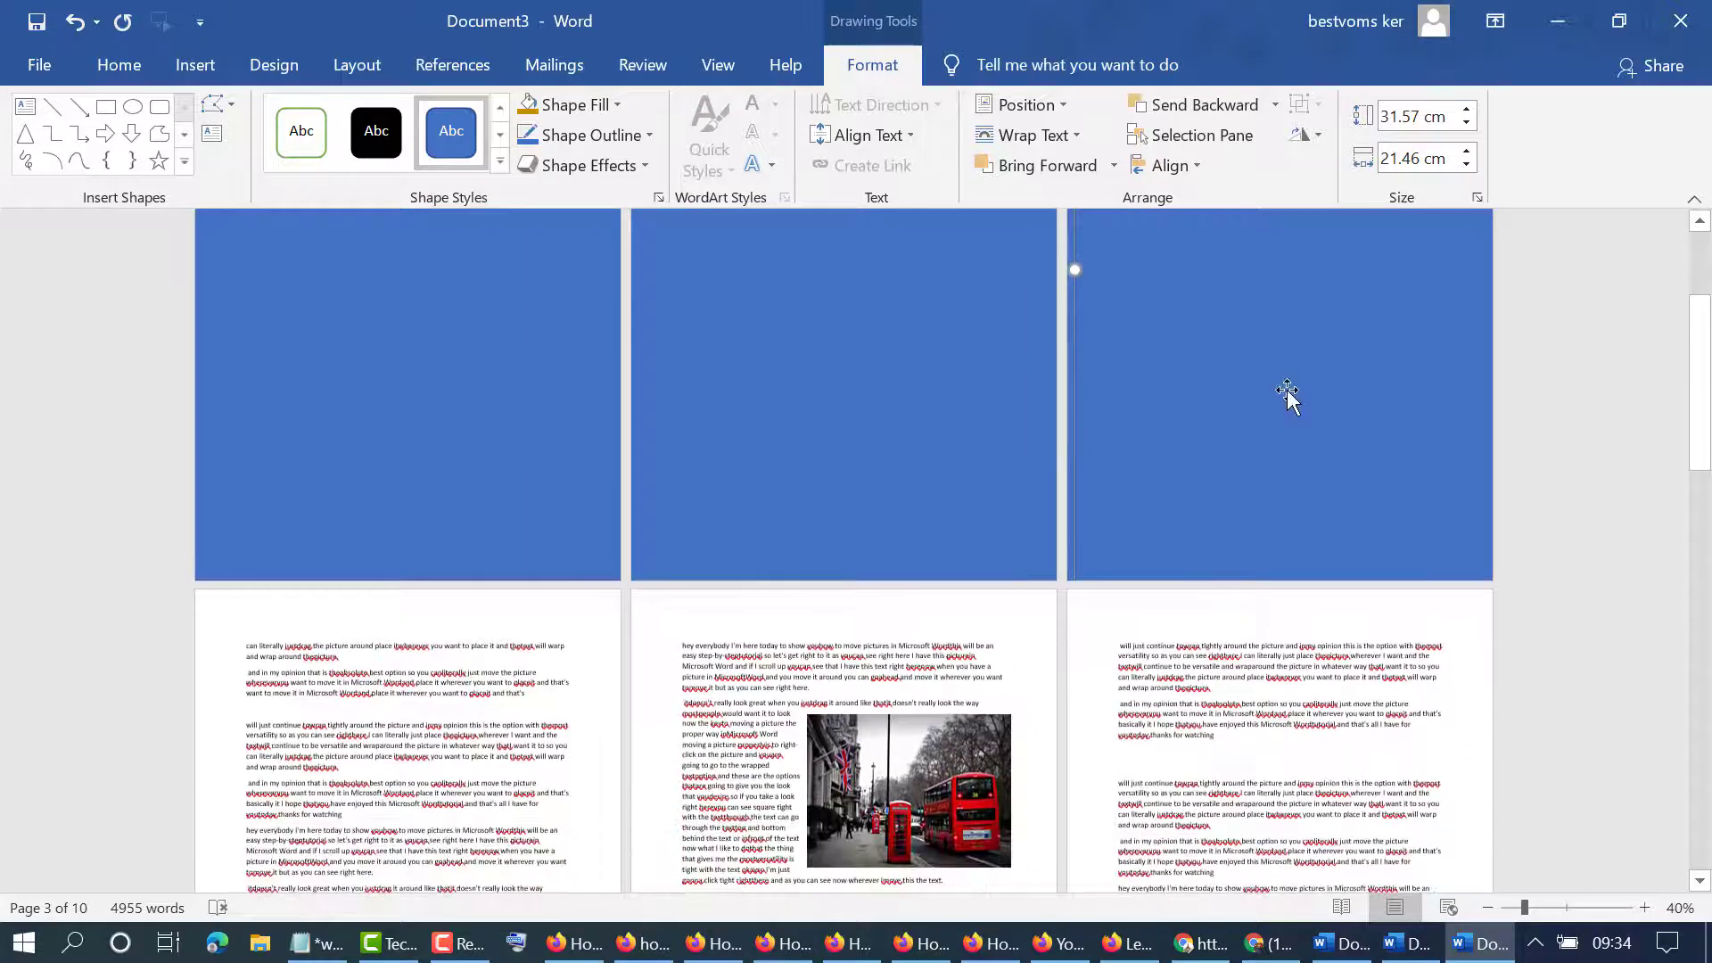
pyautogui.moveTo(1287, 398); pyautogui.dragTo(382, 864)
pyautogui.scroll(-4, 925, 700)
pyautogui.scroll(-3, 923, 697)
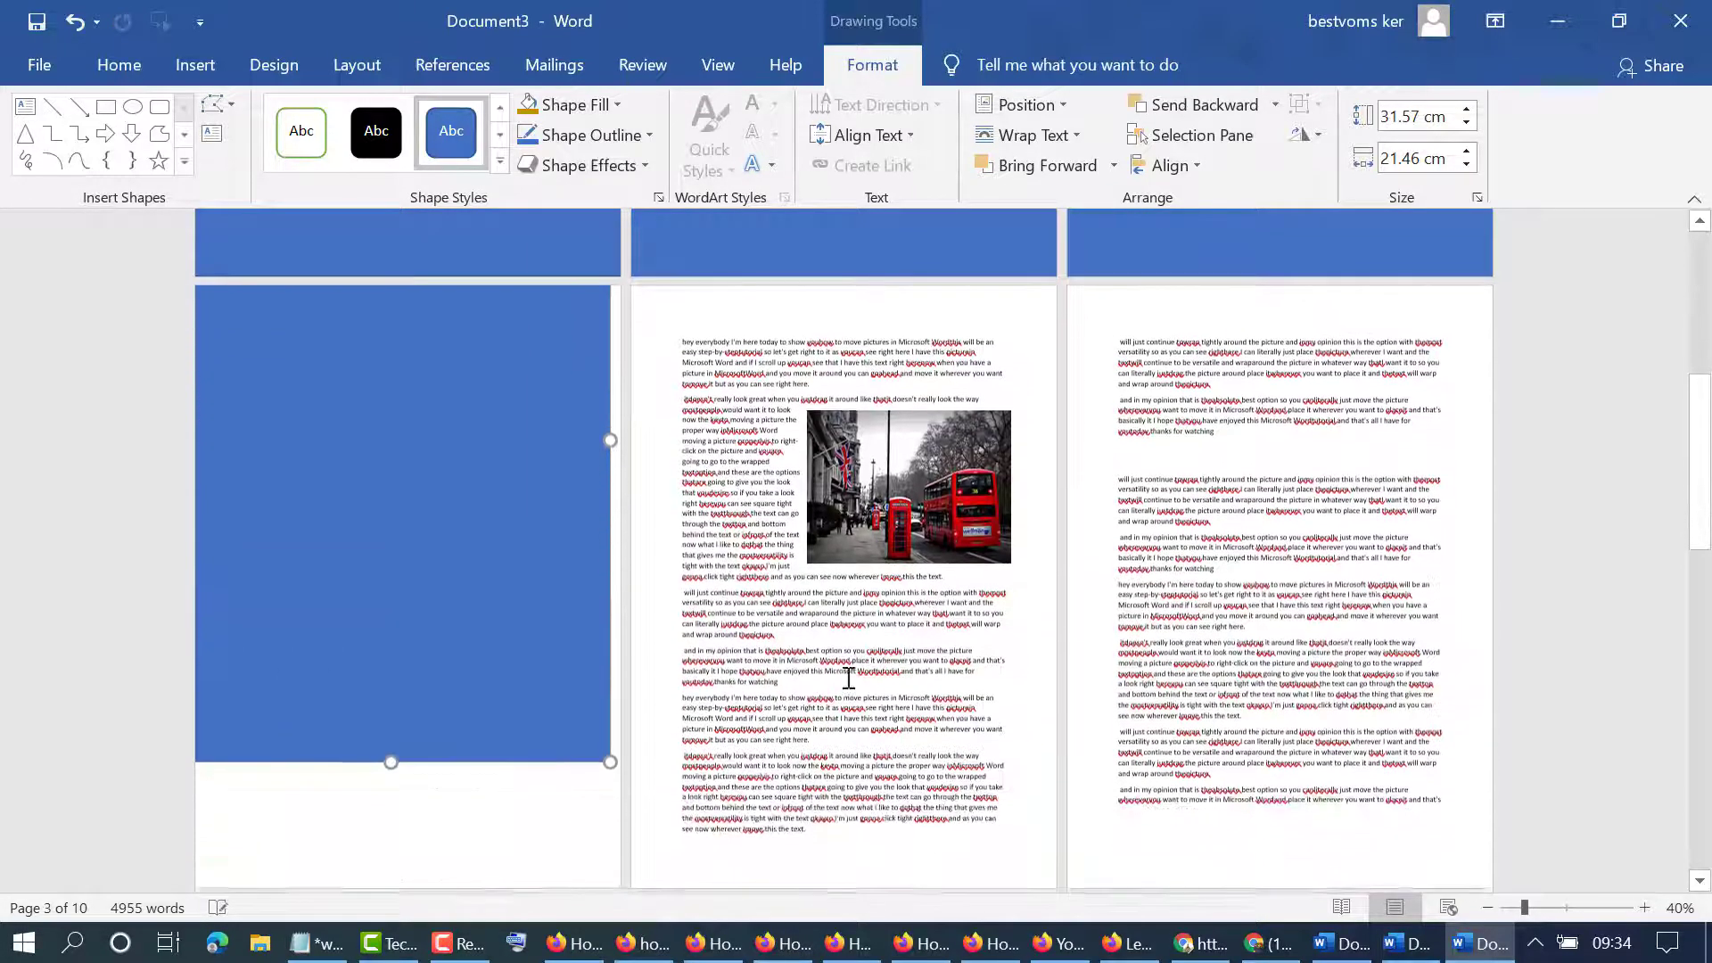
pyautogui.scroll(-2, 562, 768)
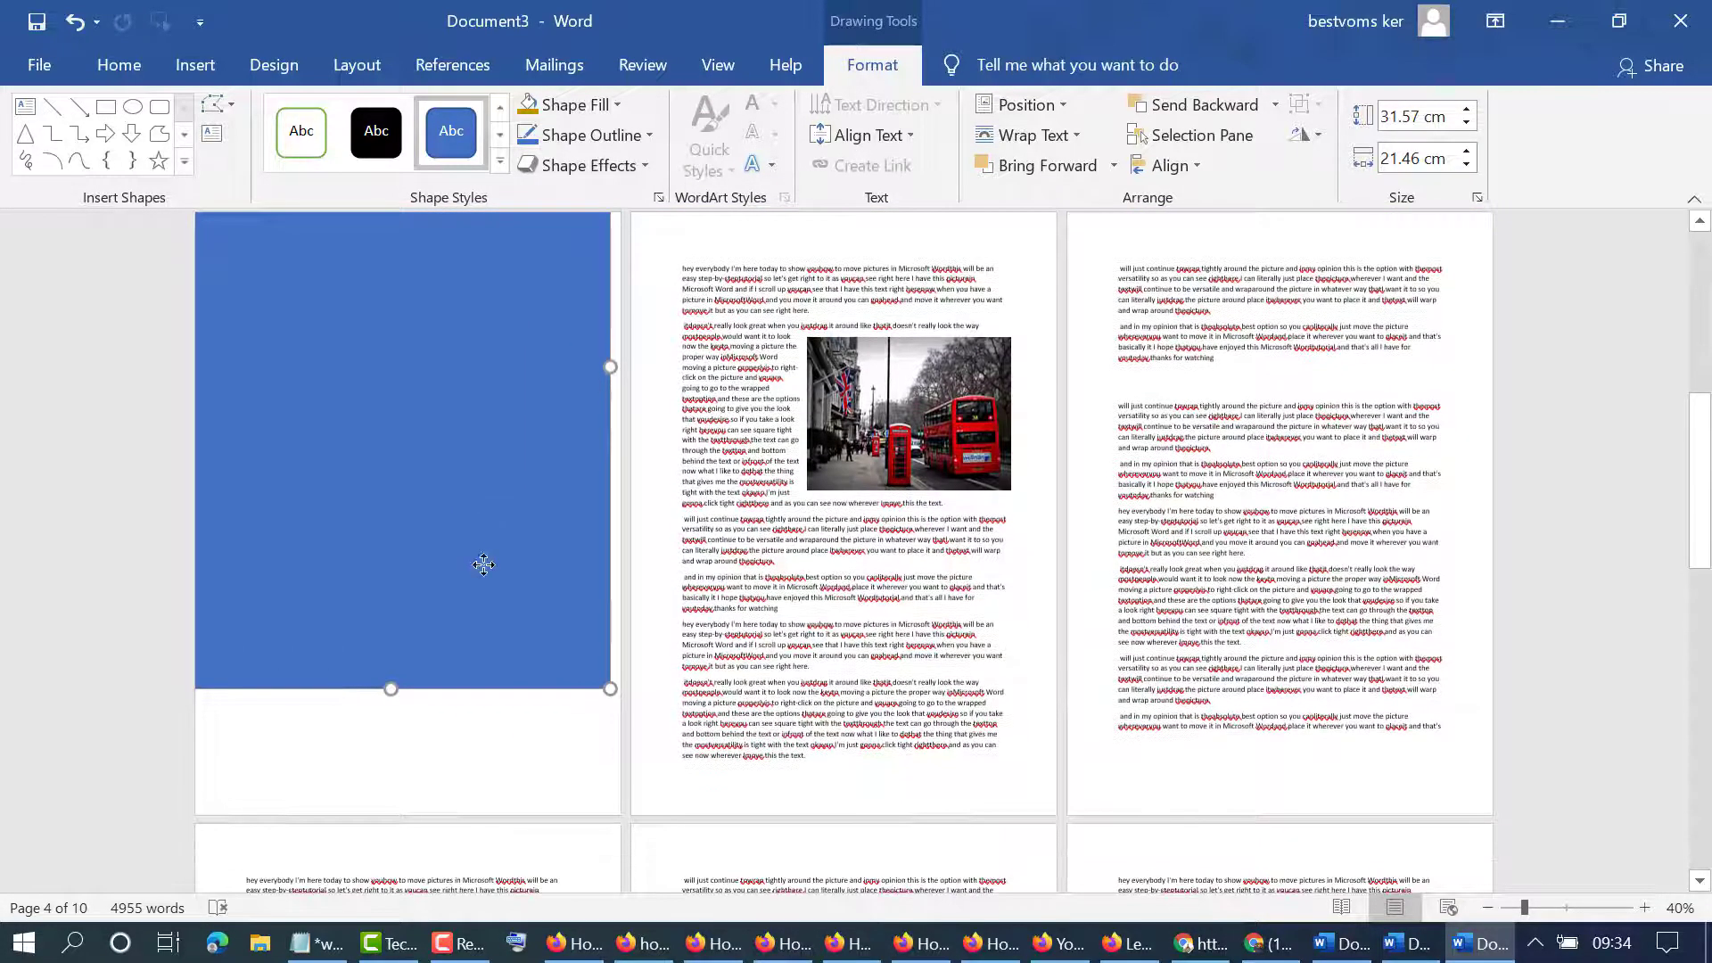
pyautogui.moveTo(482, 562); pyautogui.dragTo(487, 637)
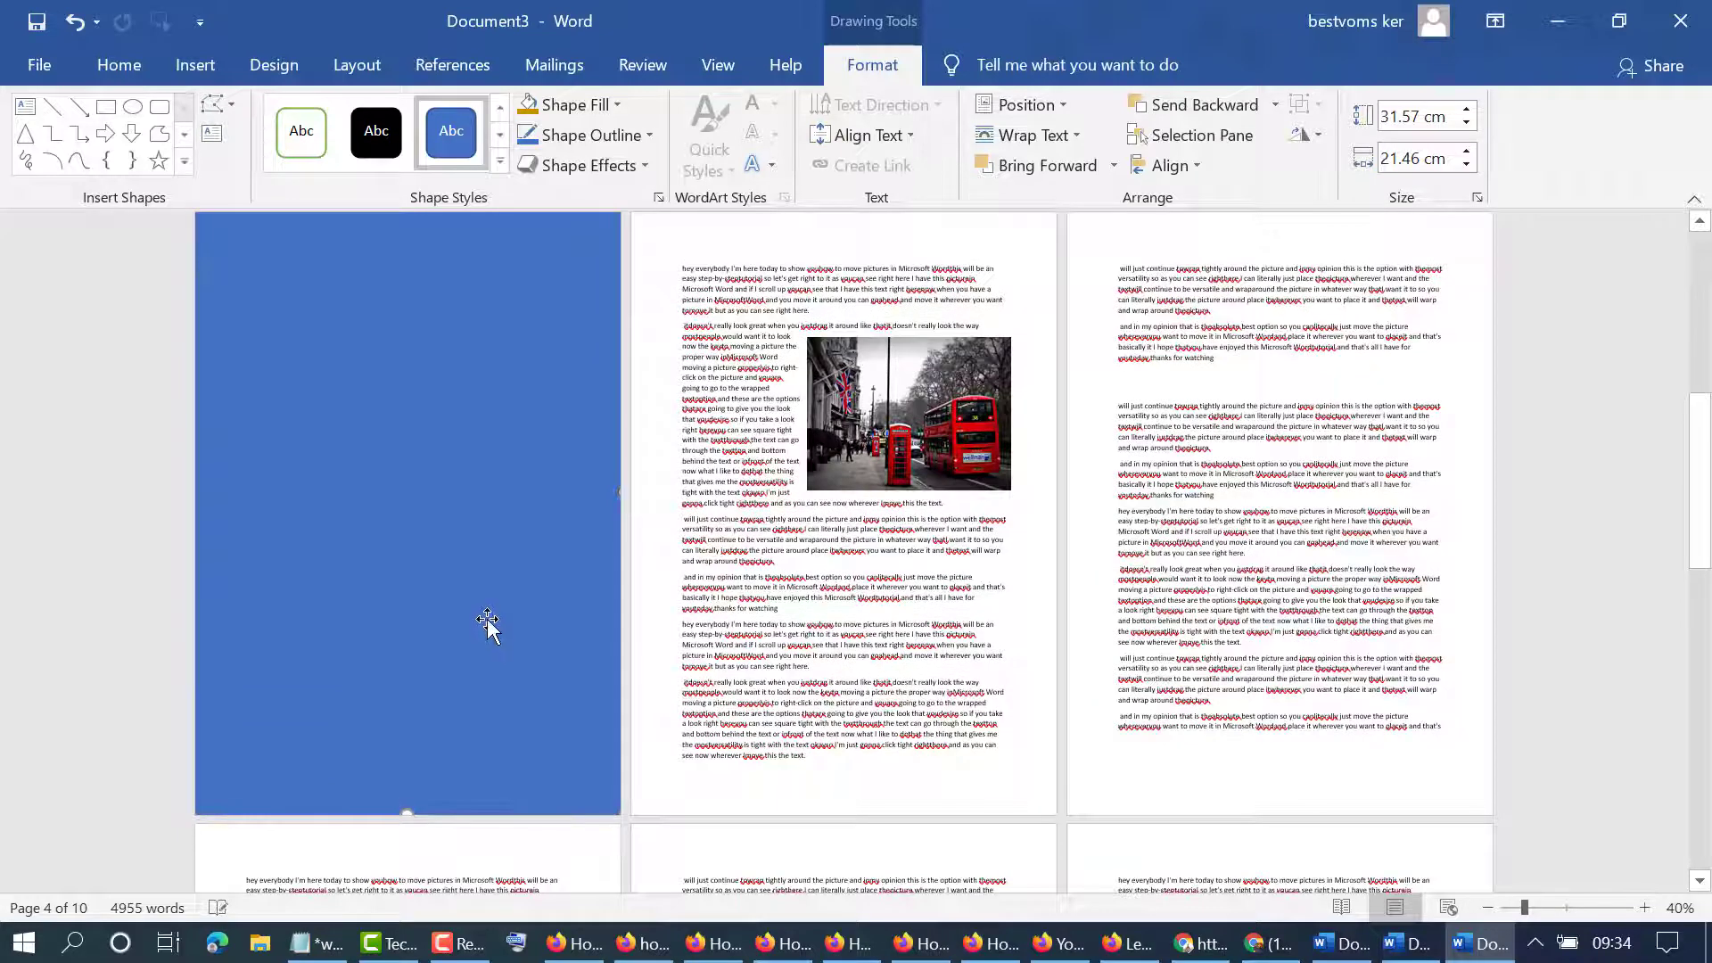
# Step: Place further copies of the rectangle over pages 5 and 6 so that both are fully covered
pyautogui.scroll(2, 486, 624)
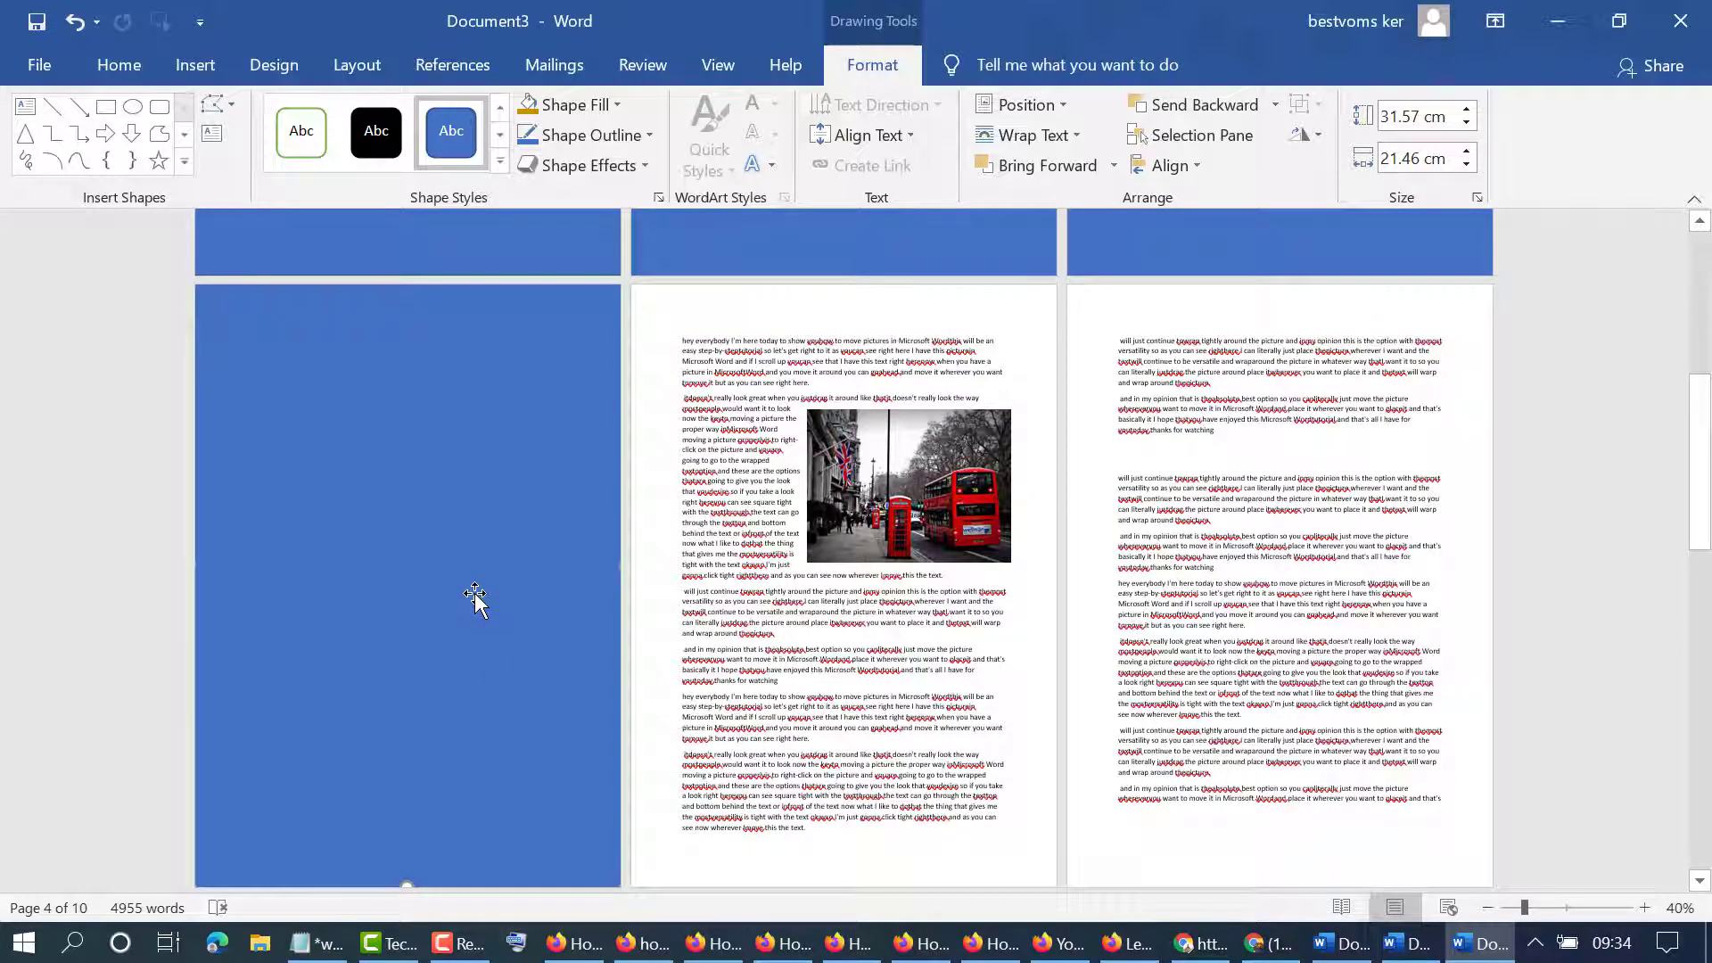
pyautogui.moveTo(476, 599); pyautogui.dragTo(905, 593)
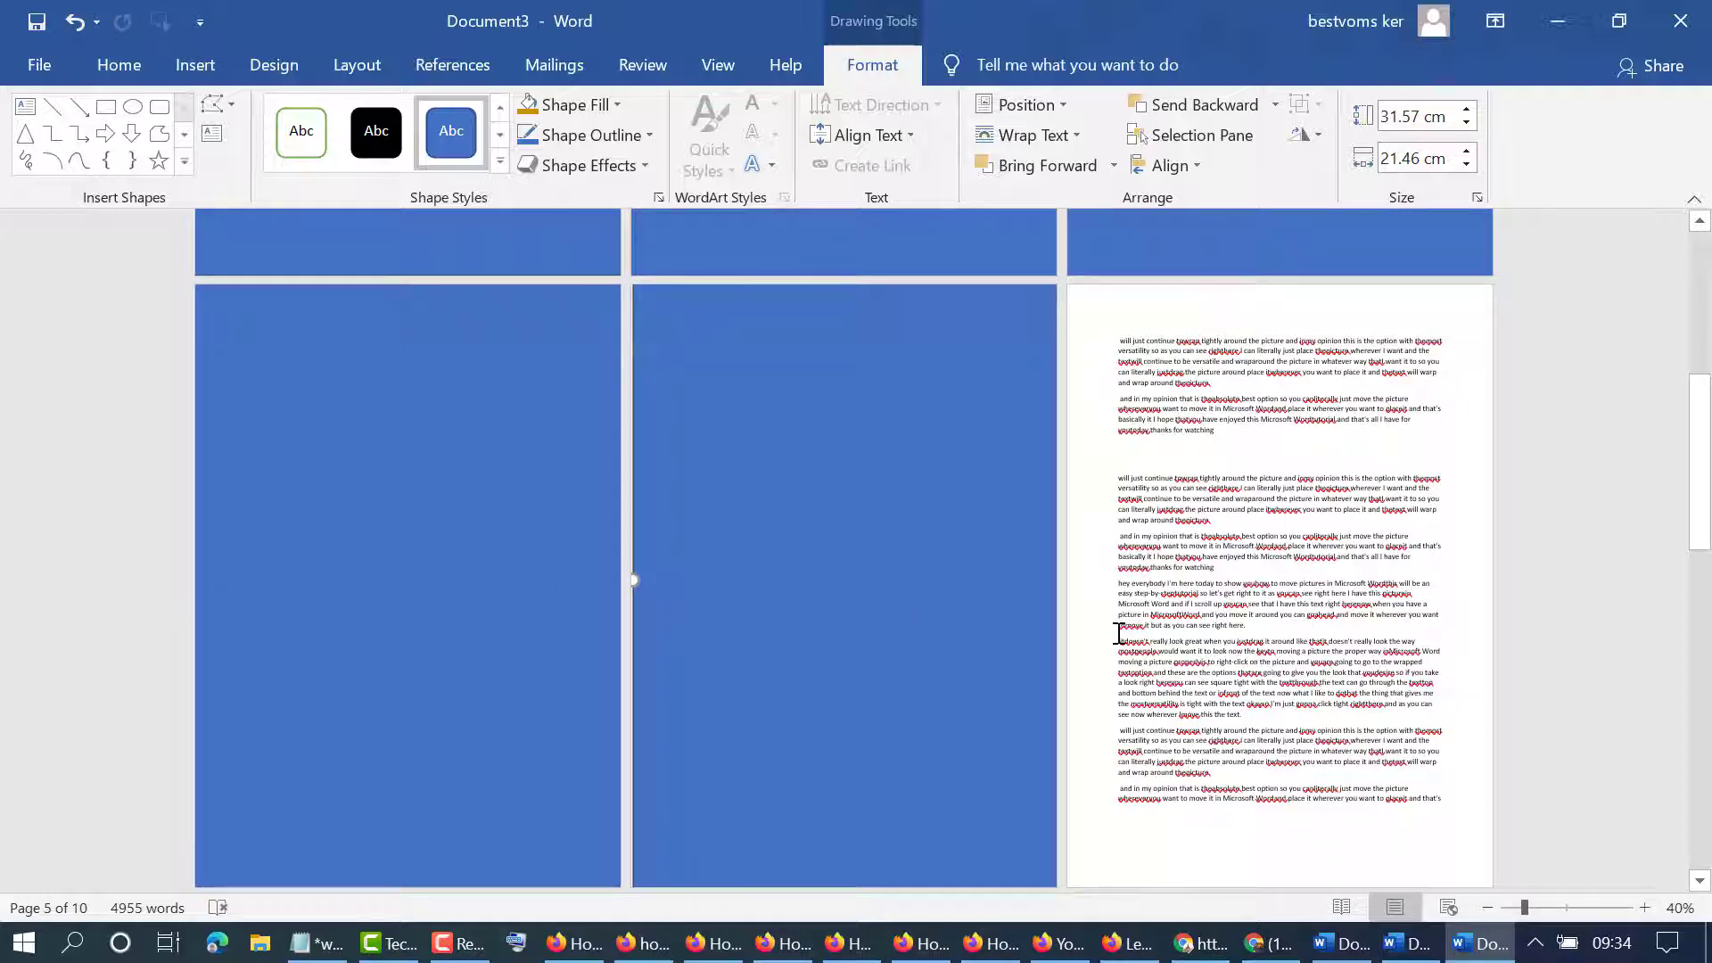
pyautogui.moveTo(633, 580); pyautogui.dragTo(641, 589)
pyautogui.moveTo(886, 599); pyautogui.dragTo(1301, 595)
pyautogui.scroll(-1, 1507, 624)
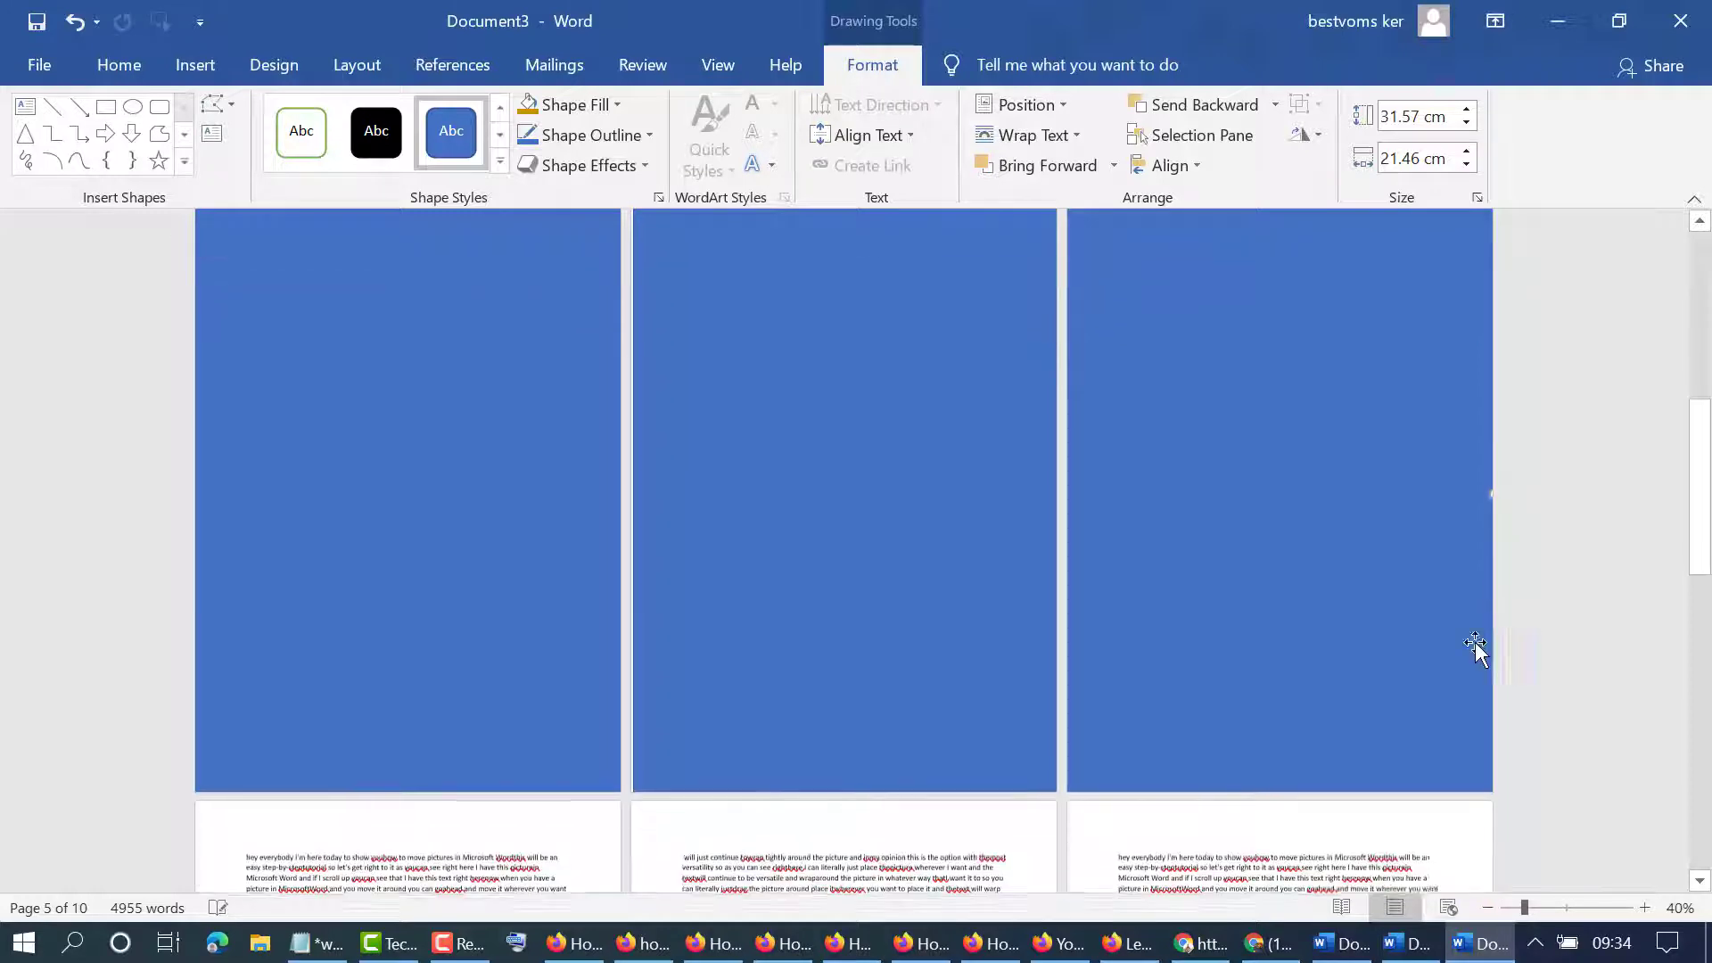
pyautogui.scroll(6, 917, 604)
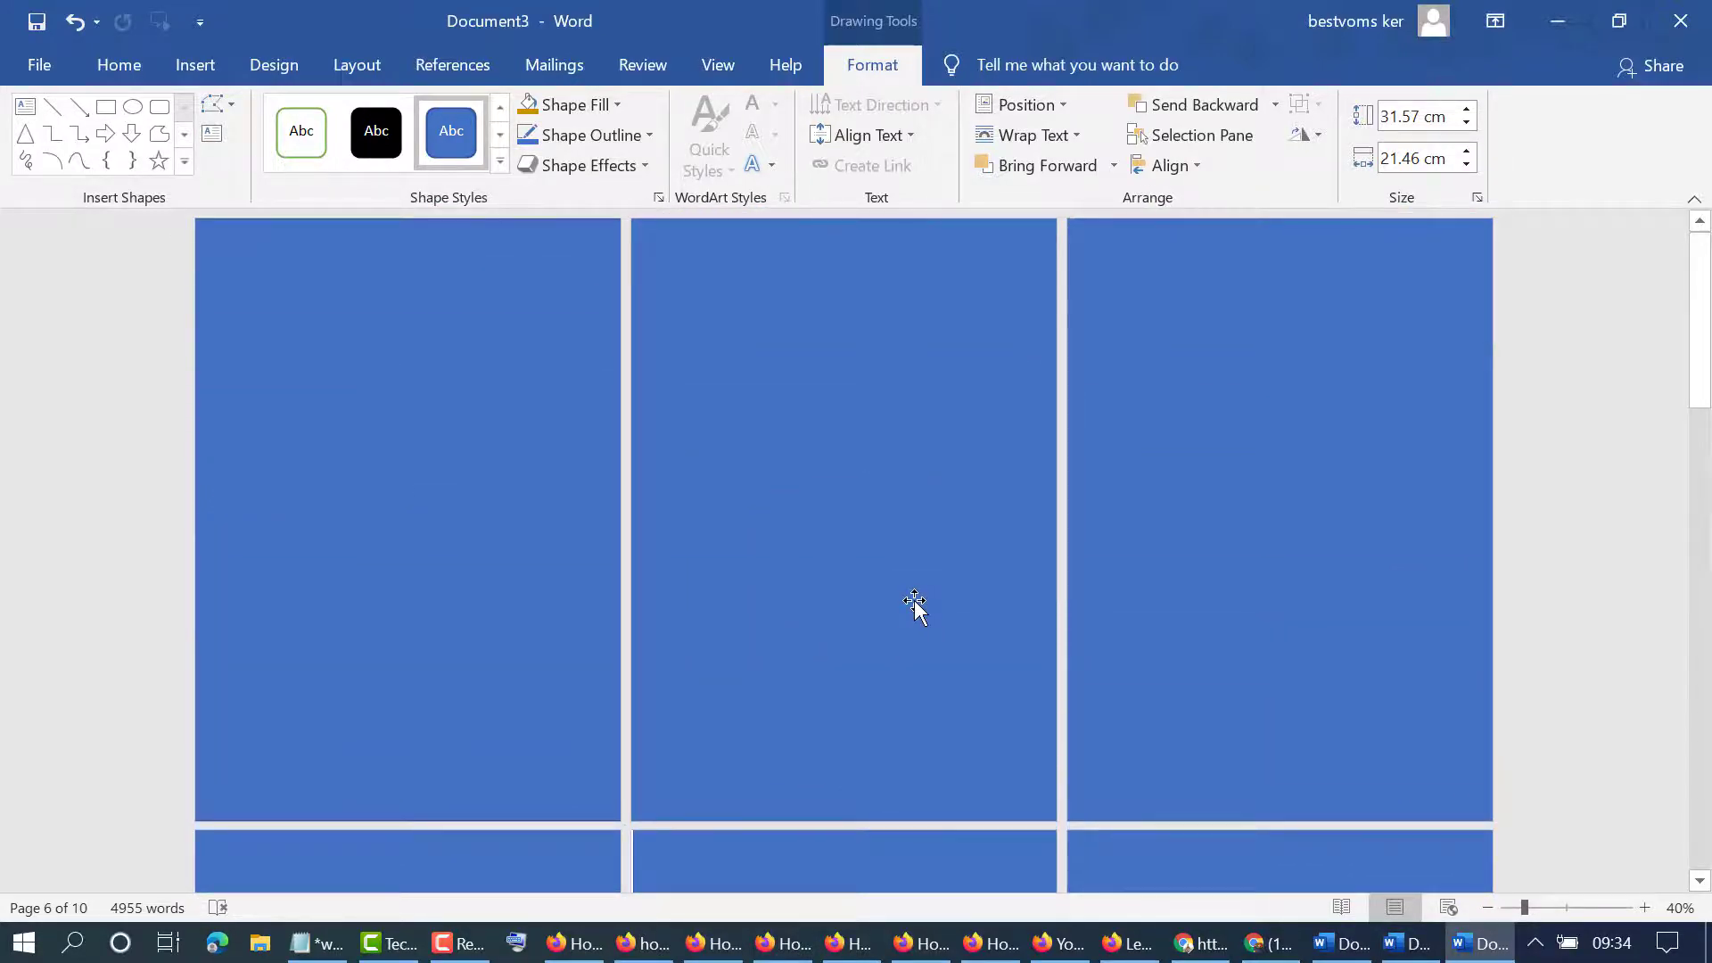
# Step: Fill the rectangle on page 1 with light gold
pyautogui.click(492, 426)
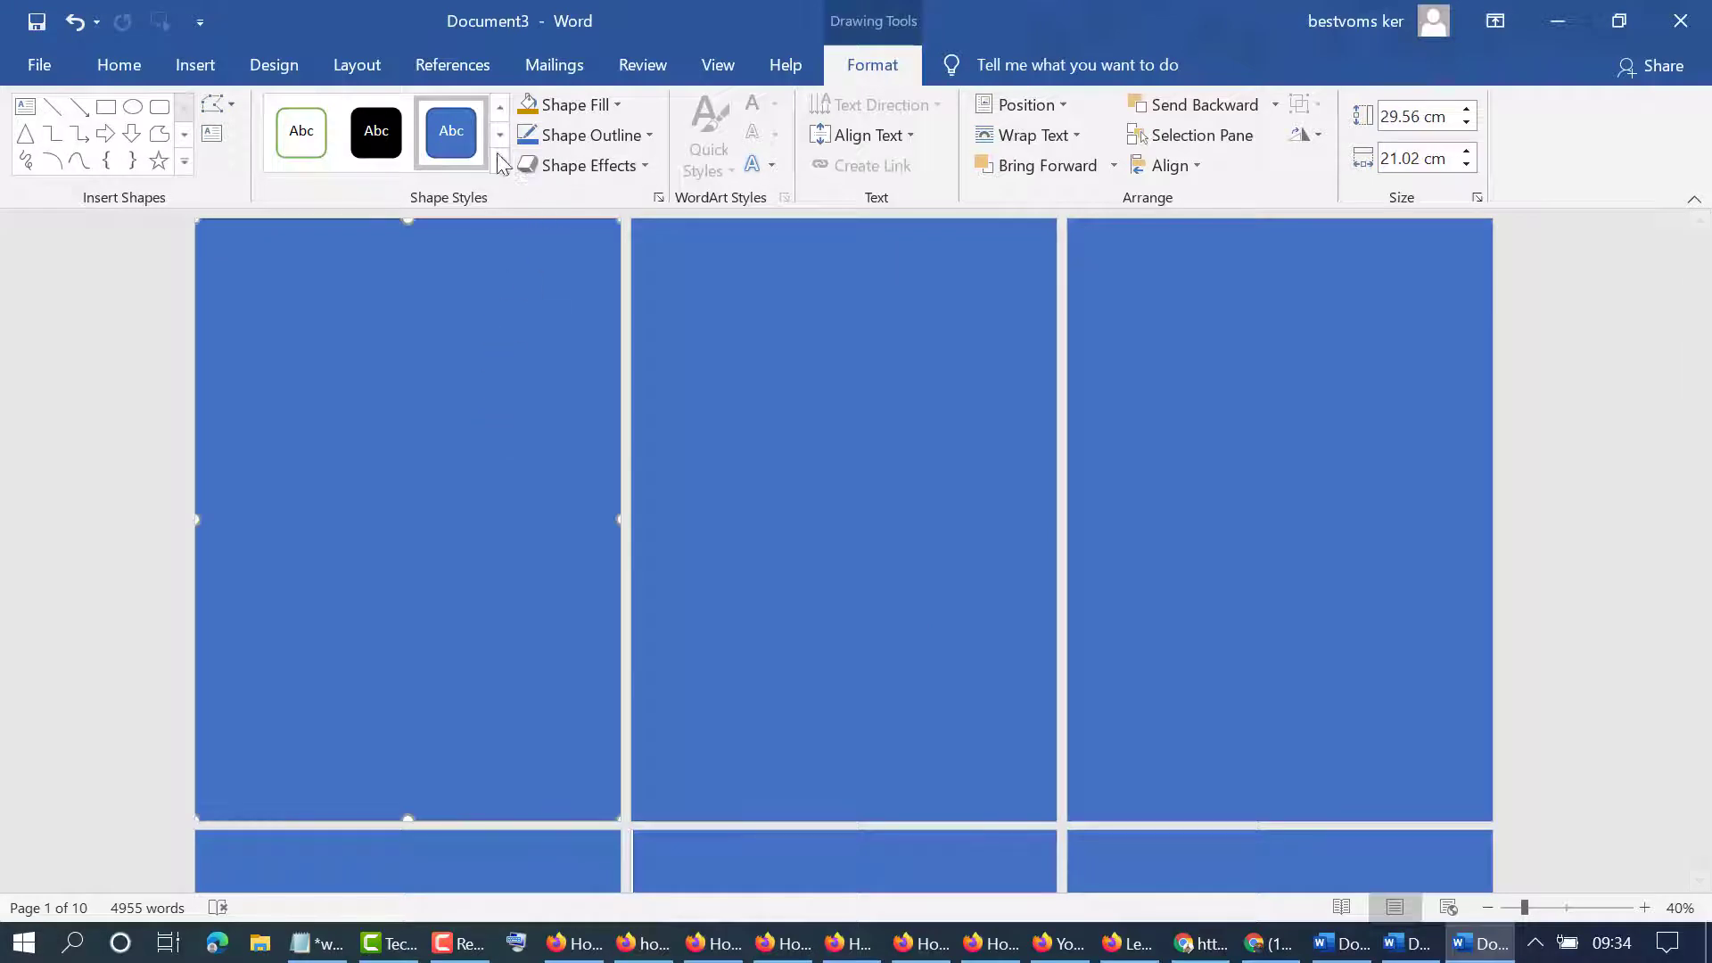
pyautogui.click(617, 105)
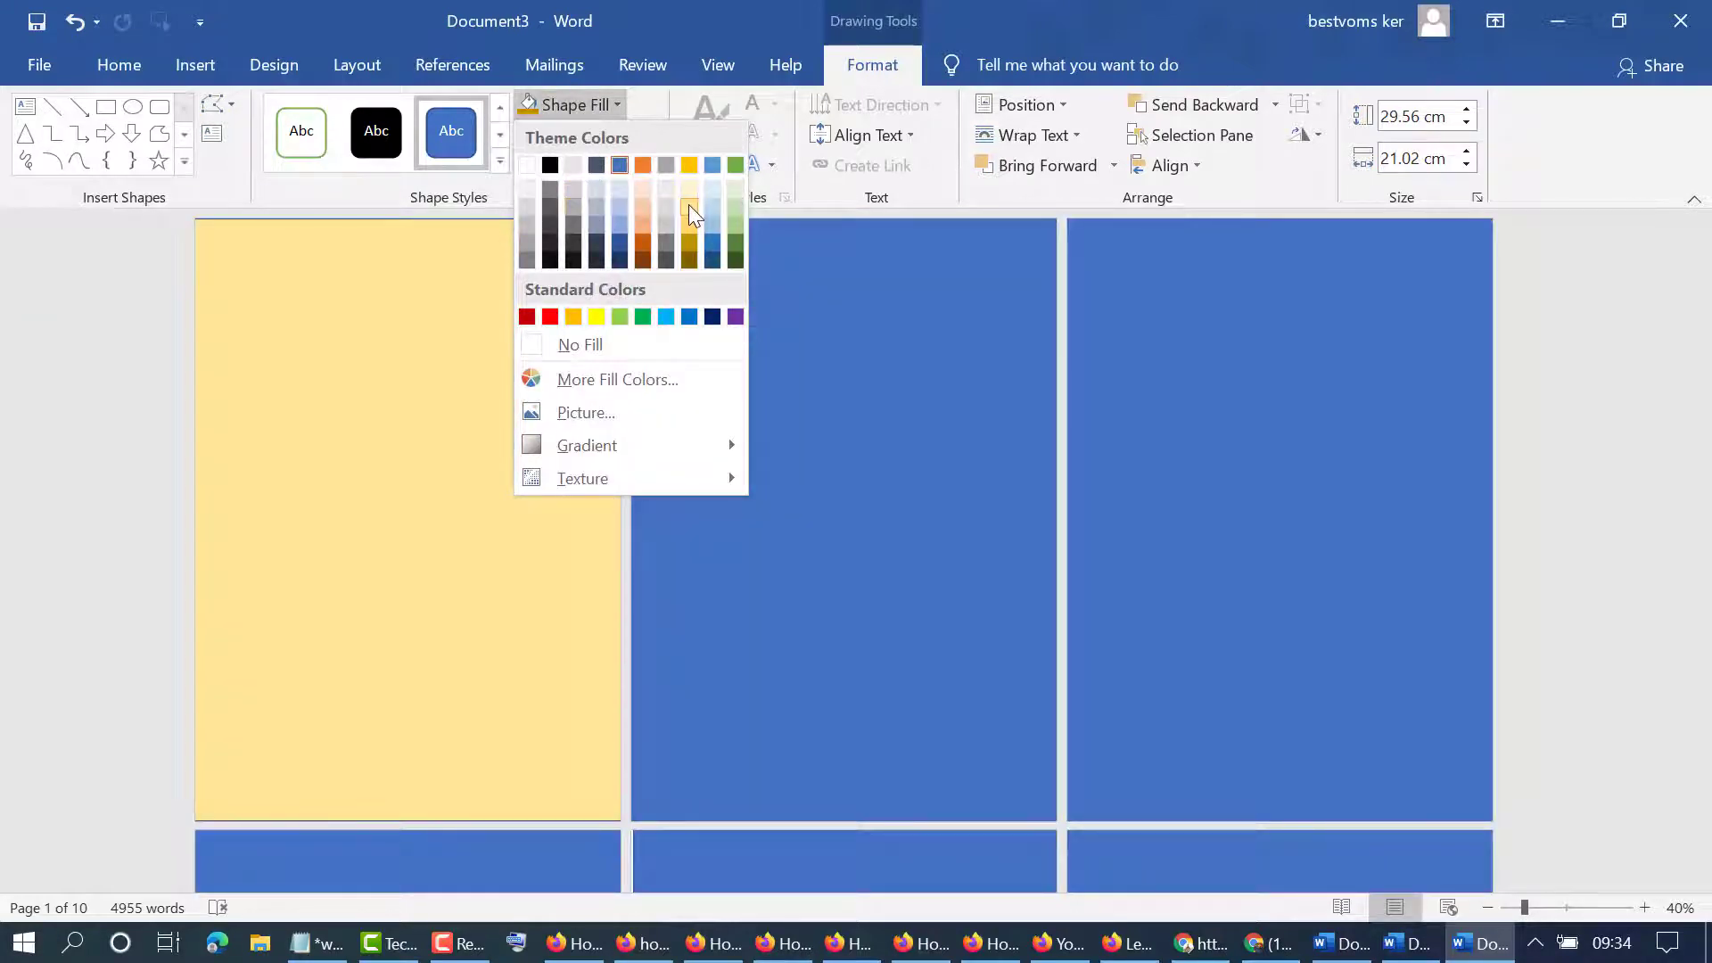
pyautogui.click(688, 205)
# Step: Fill the rectangle on page 2 with dark orange
pyautogui.click(649, 136)
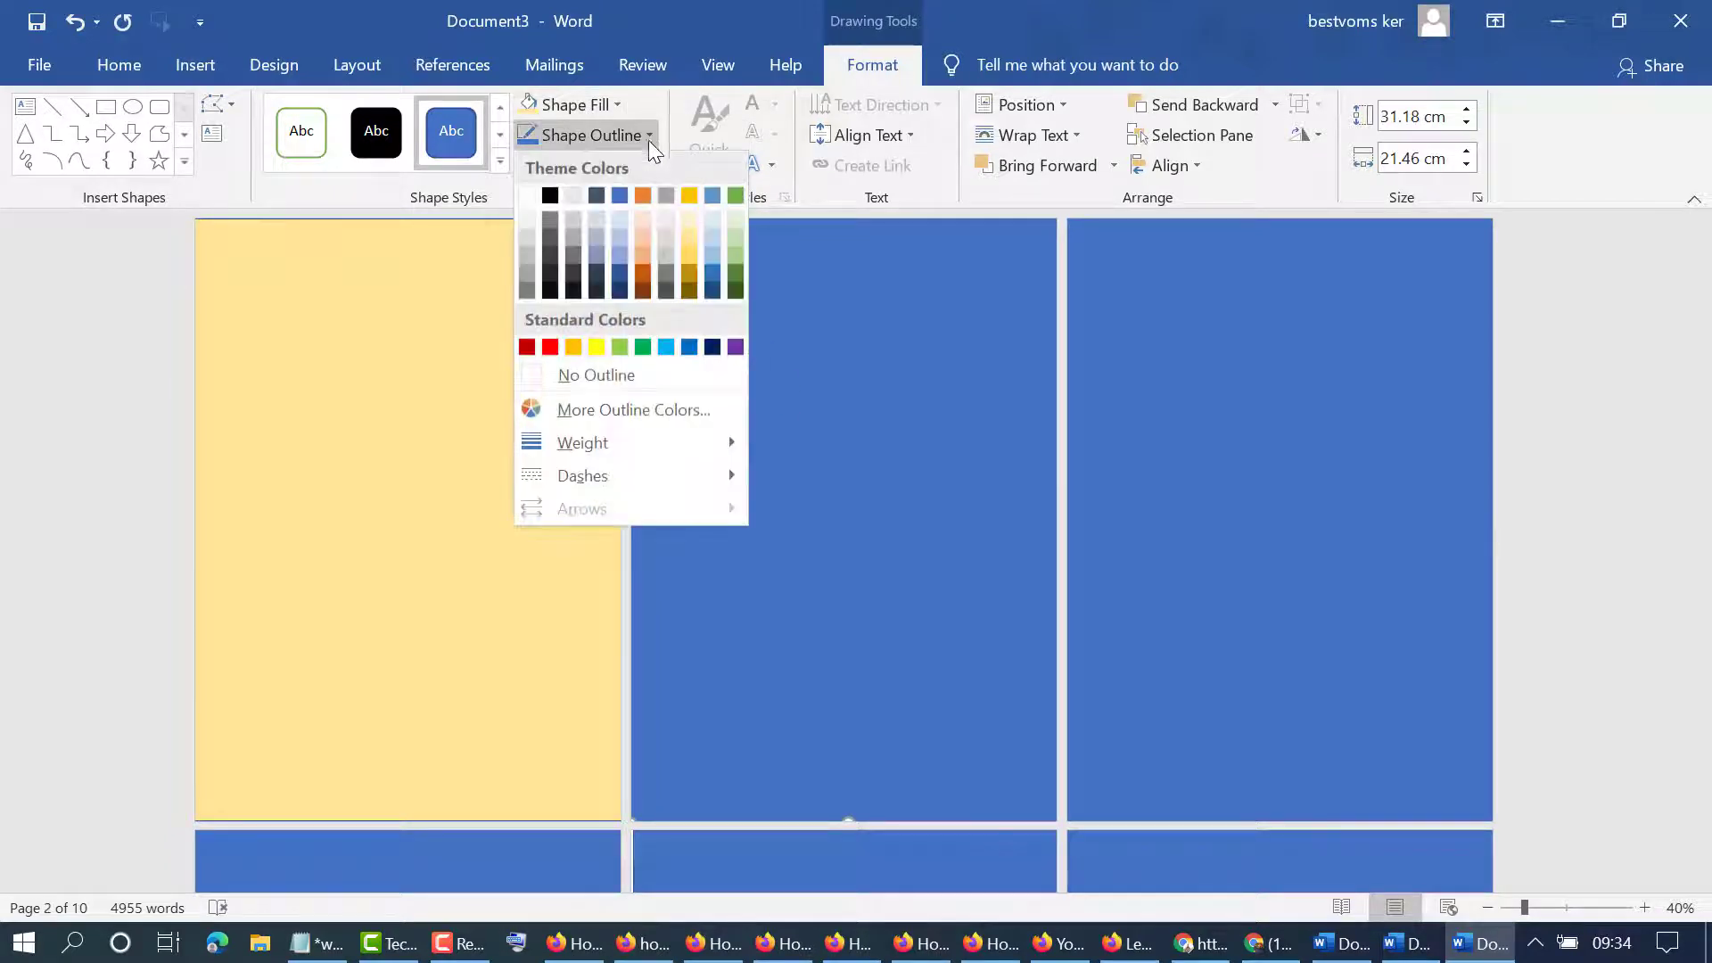
pyautogui.click(817, 413)
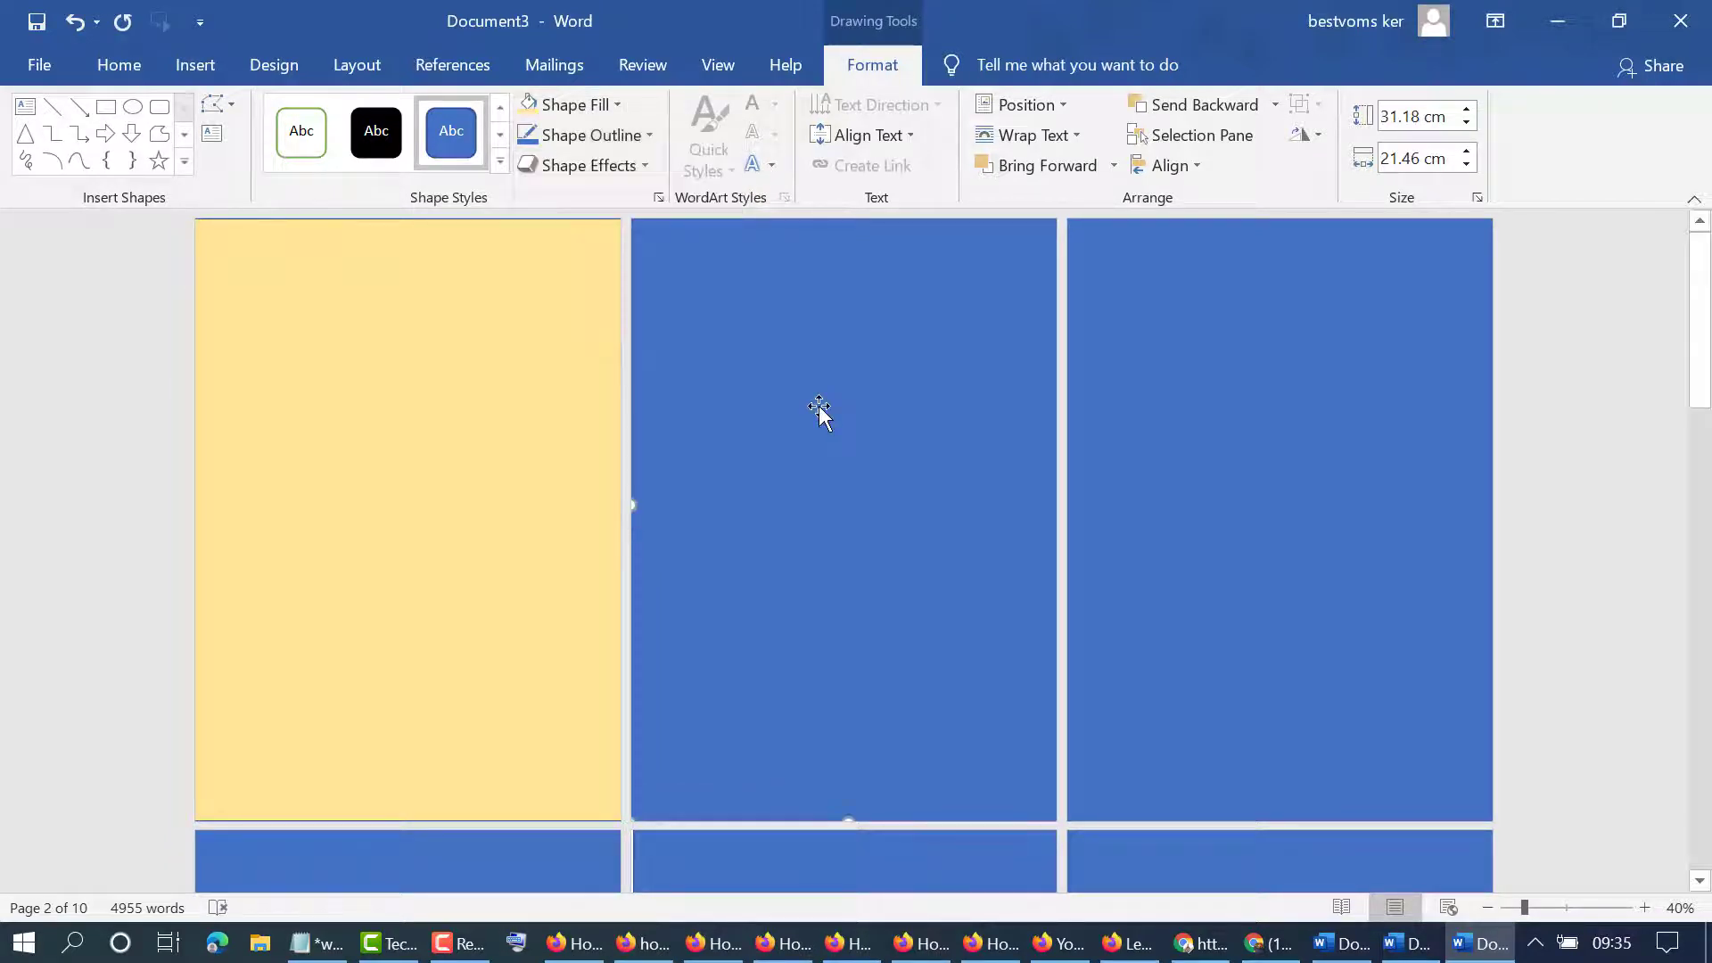
pyautogui.click(645, 139)
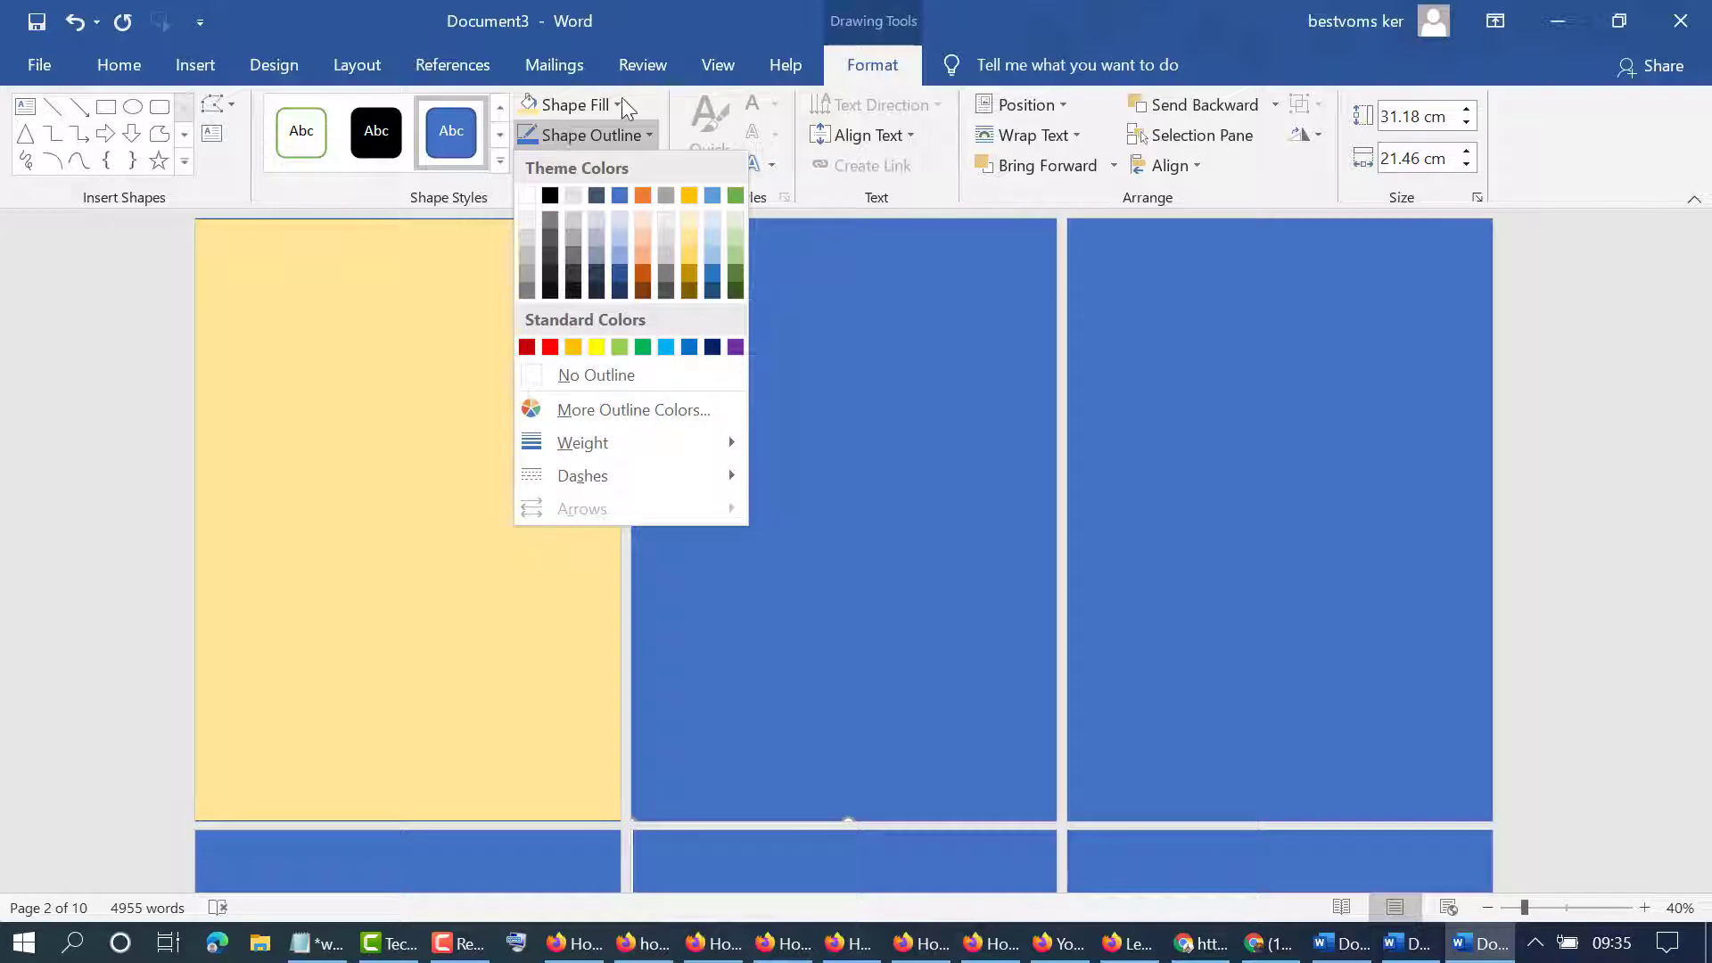
pyautogui.click(620, 104)
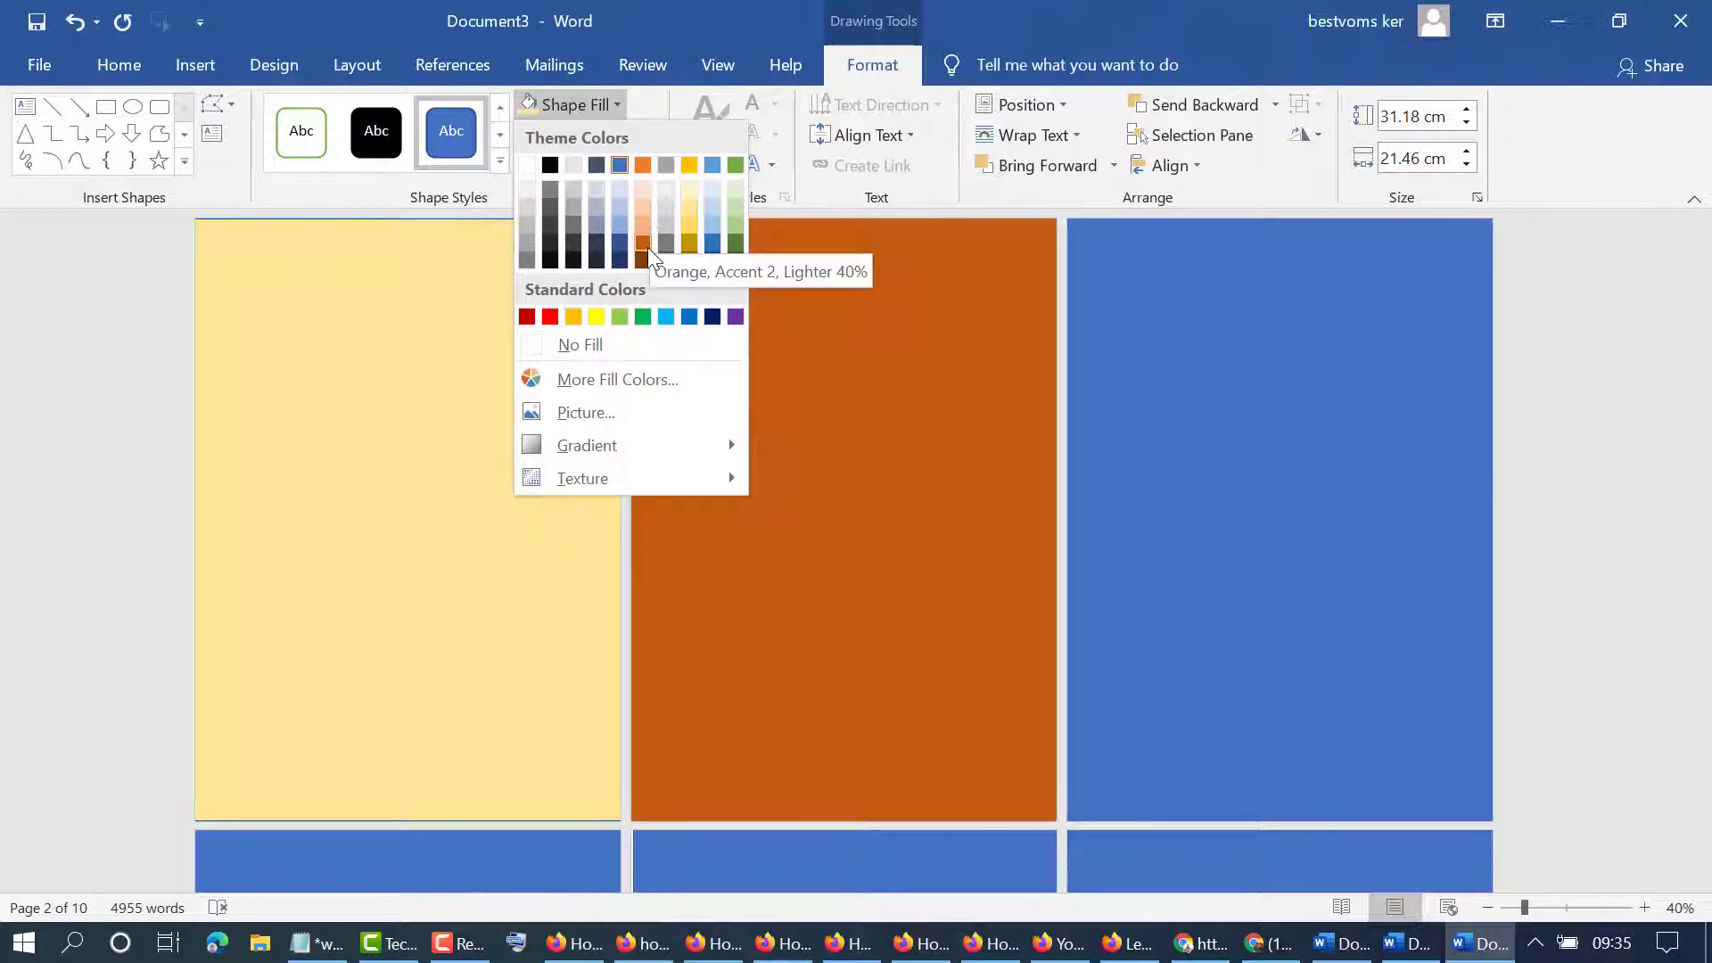
pyautogui.click(643, 242)
# Step: Fill the rectangle on page 3 with light green
pyautogui.click(1308, 421)
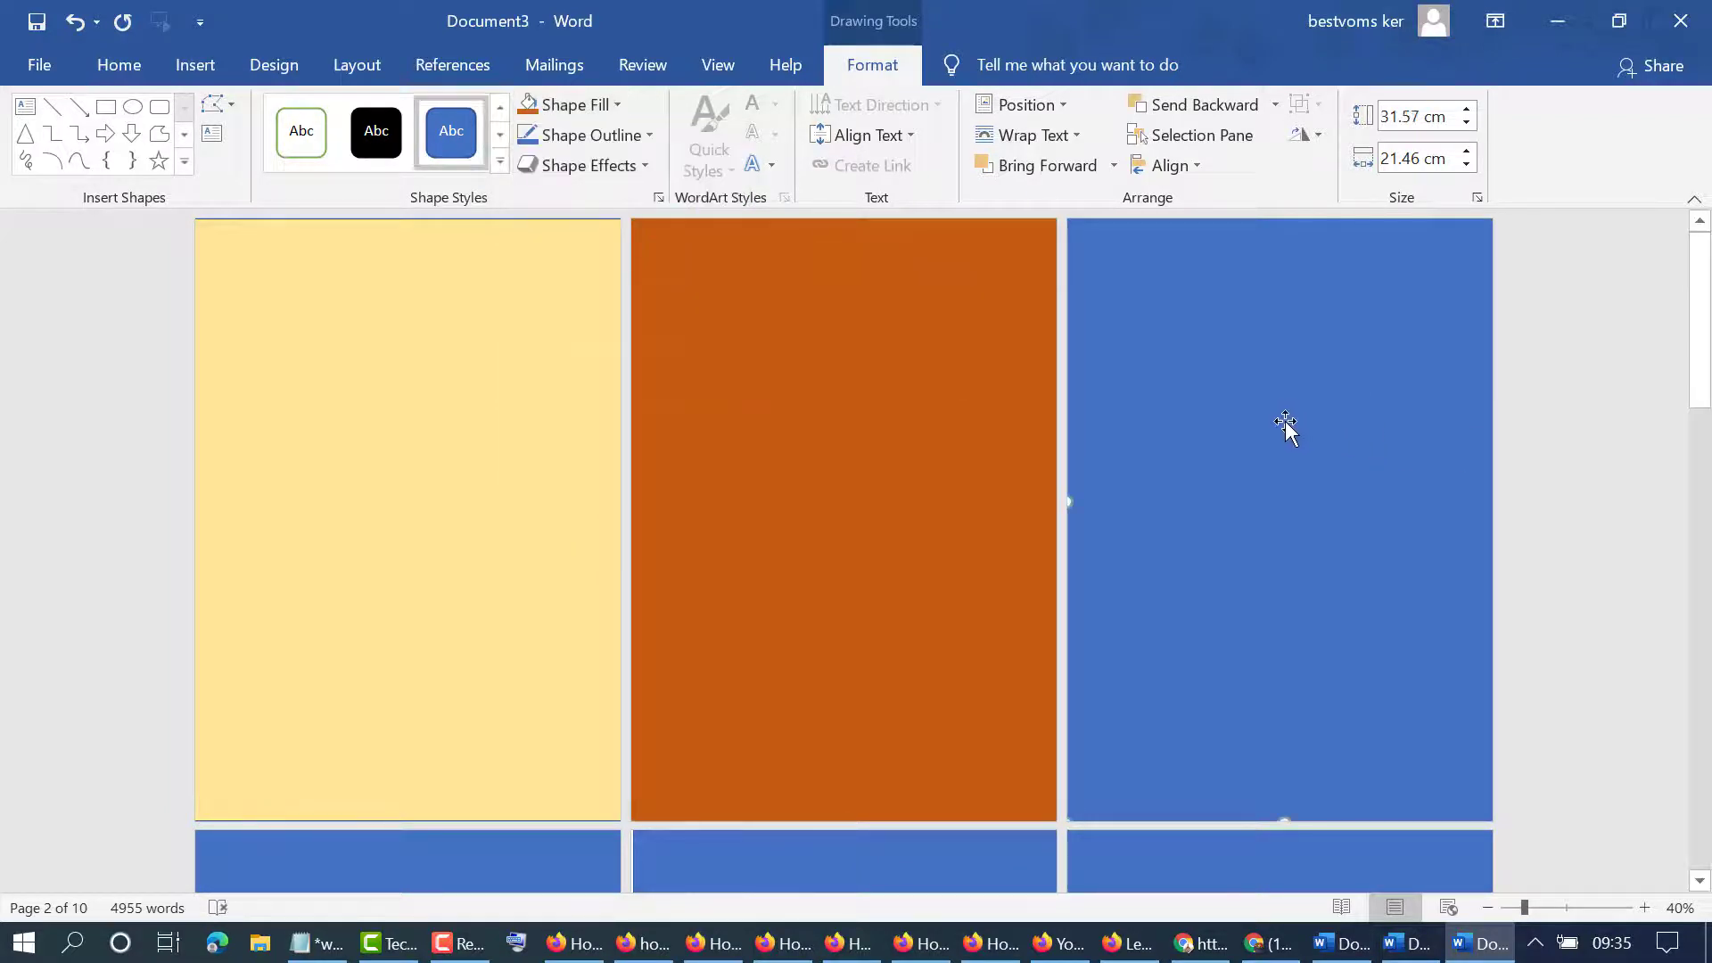
pyautogui.click(617, 105)
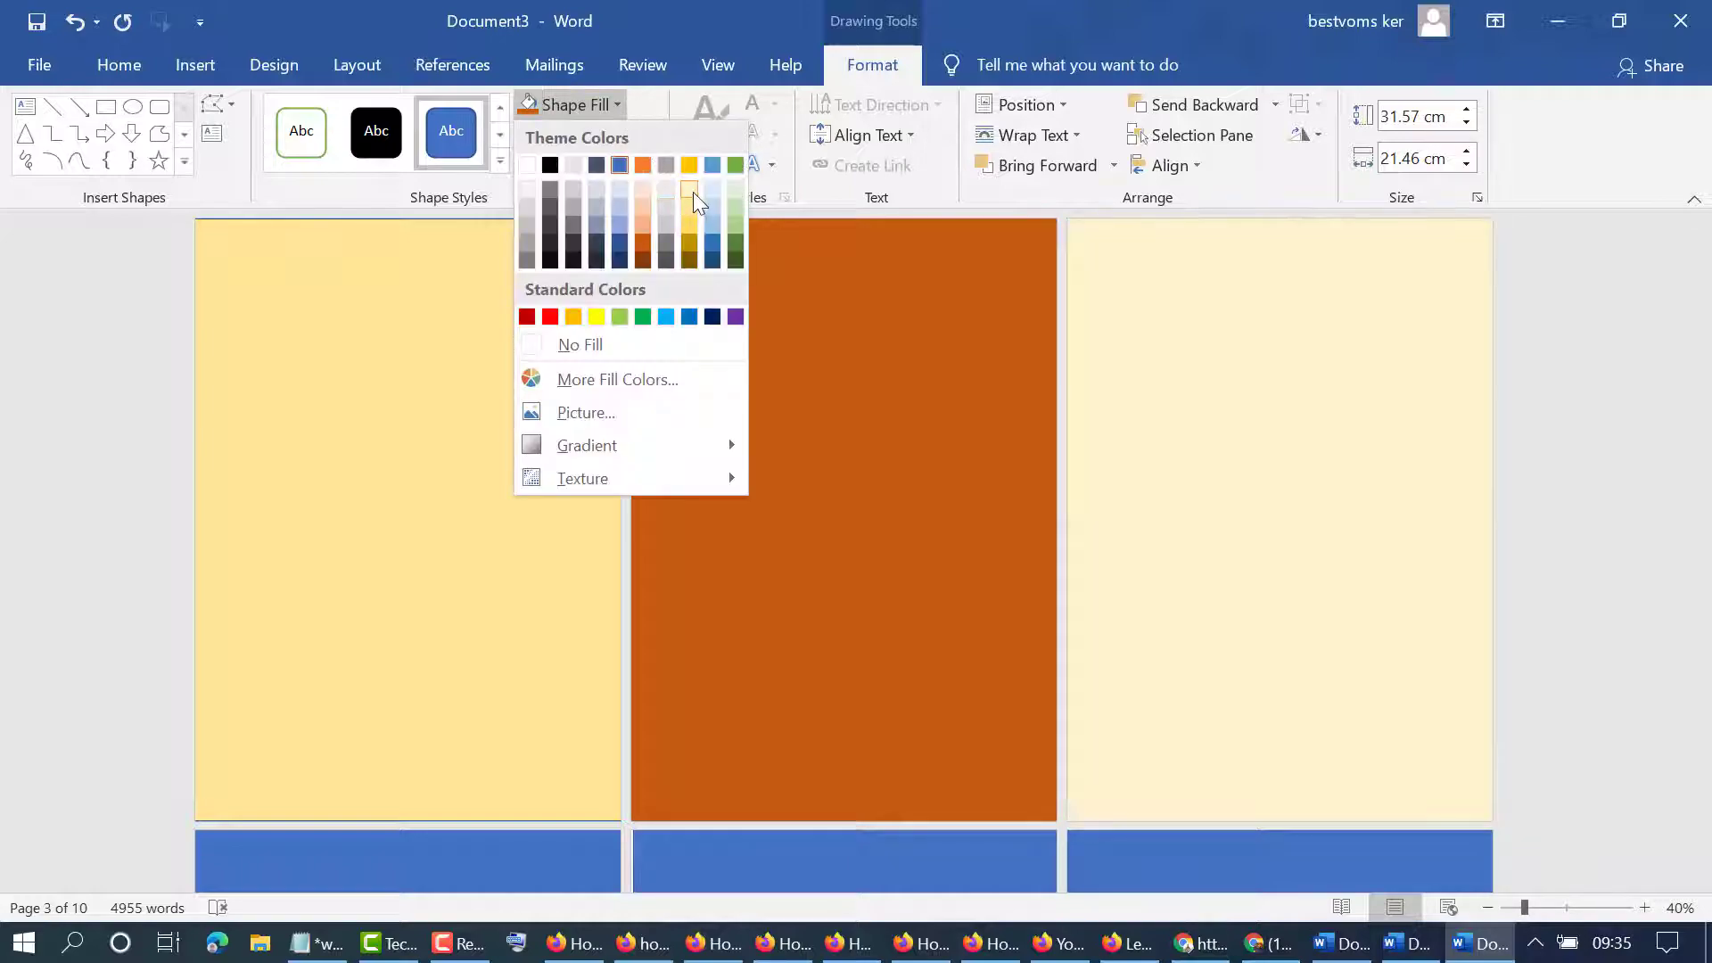
pyautogui.click(734, 223)
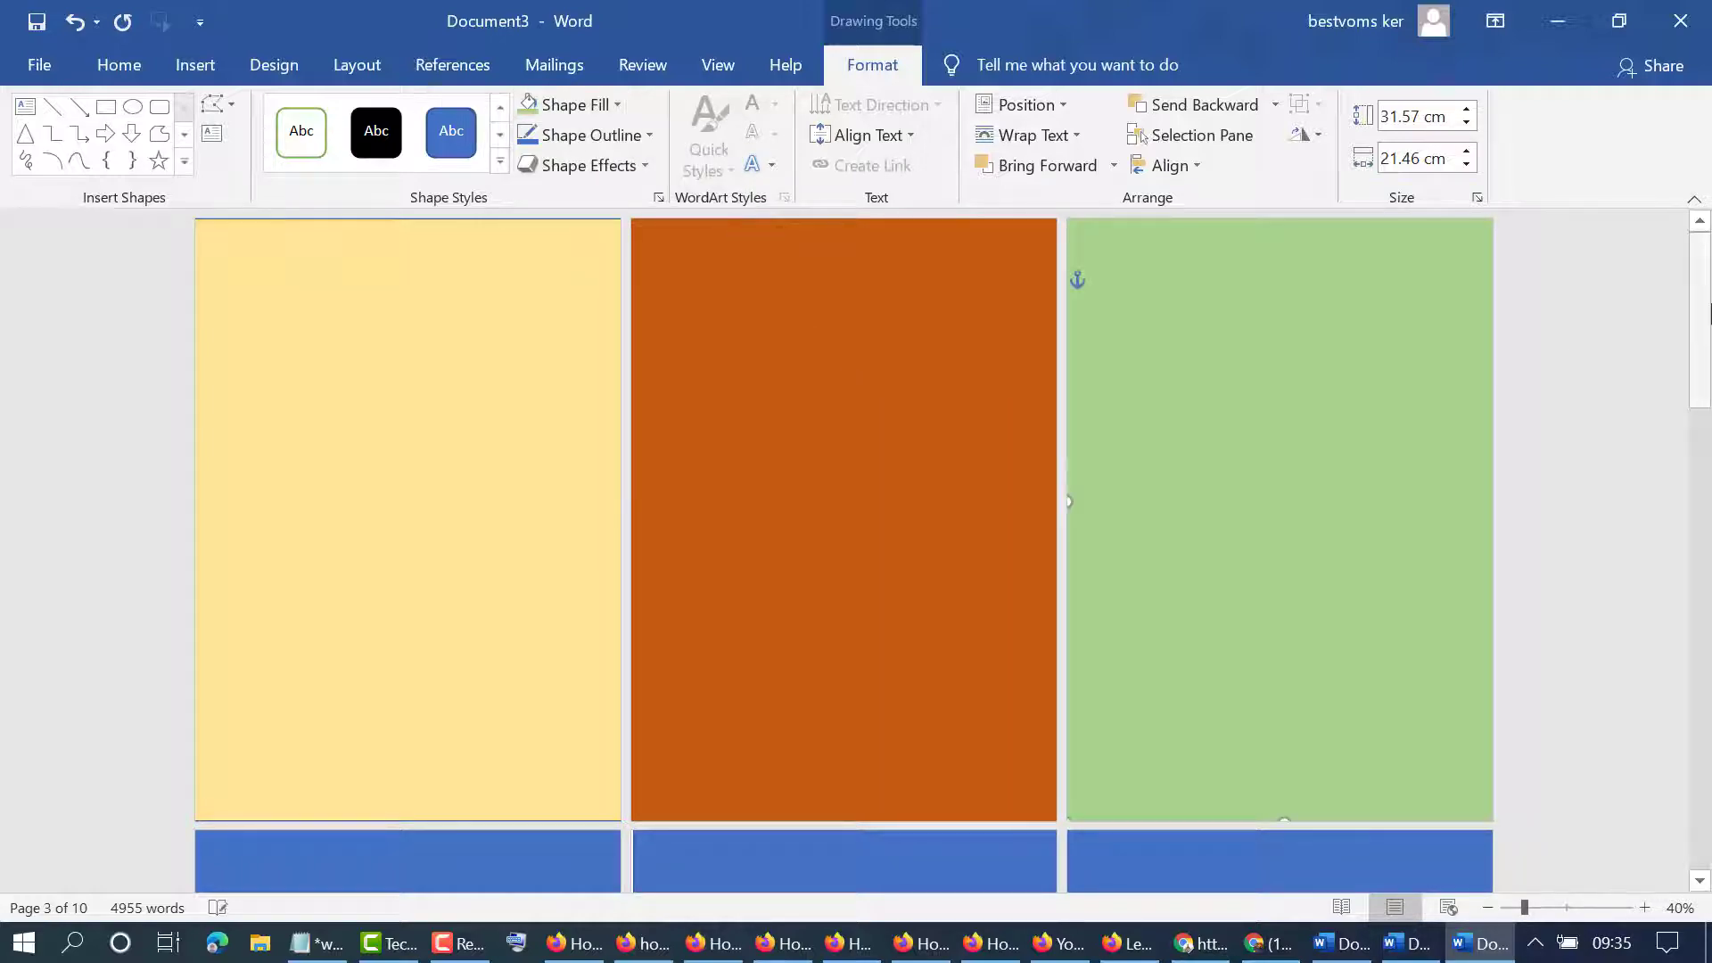
# Step: Fill the rectangle on page 4 with the standard light blue
pyautogui.scroll(-10, 1705, 428)
pyautogui.scroll(3, 286, 618)
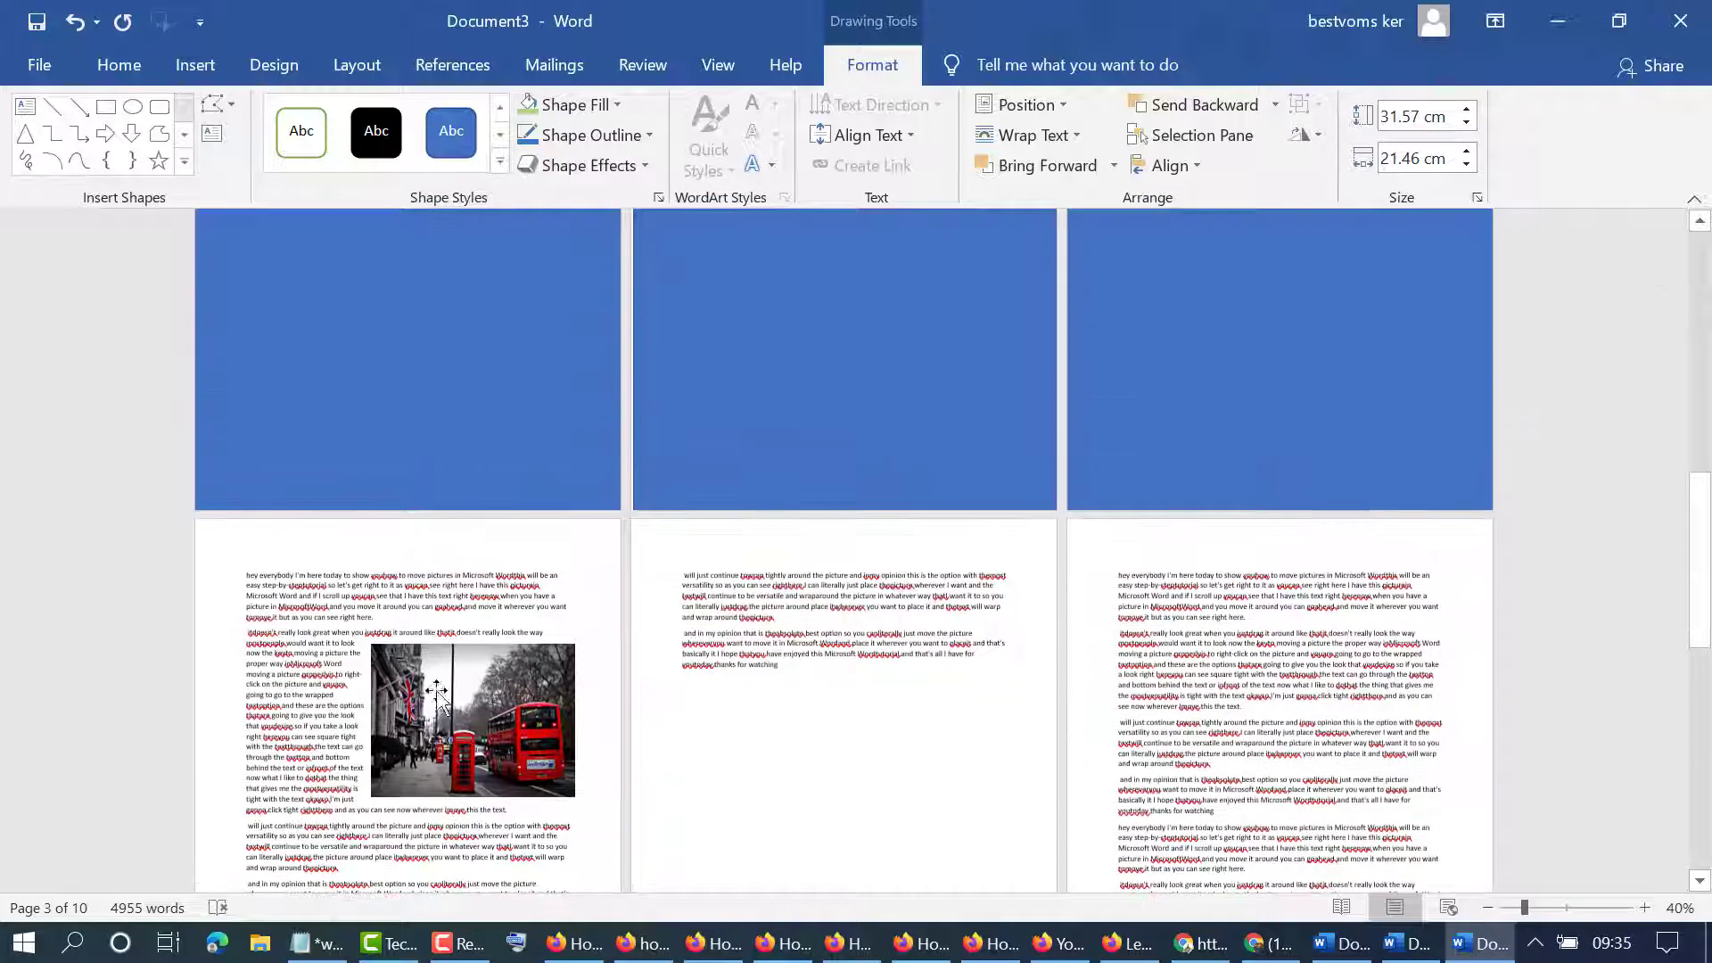
pyautogui.scroll(5, 321, 571)
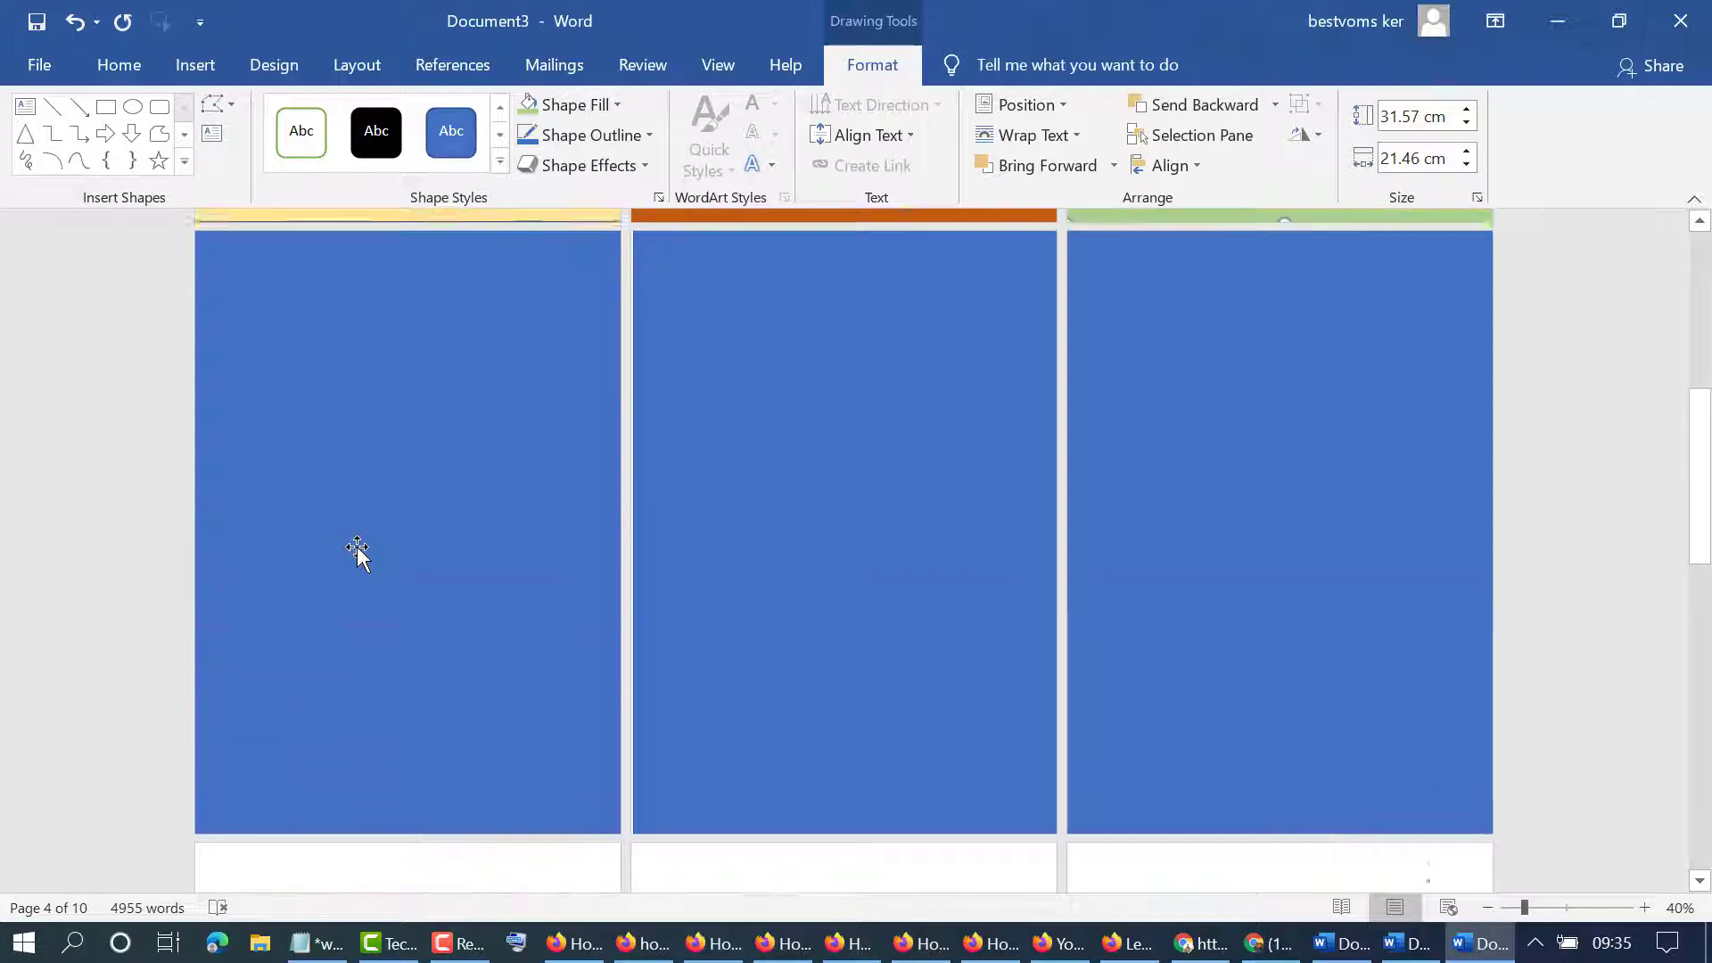
pyautogui.click(616, 104)
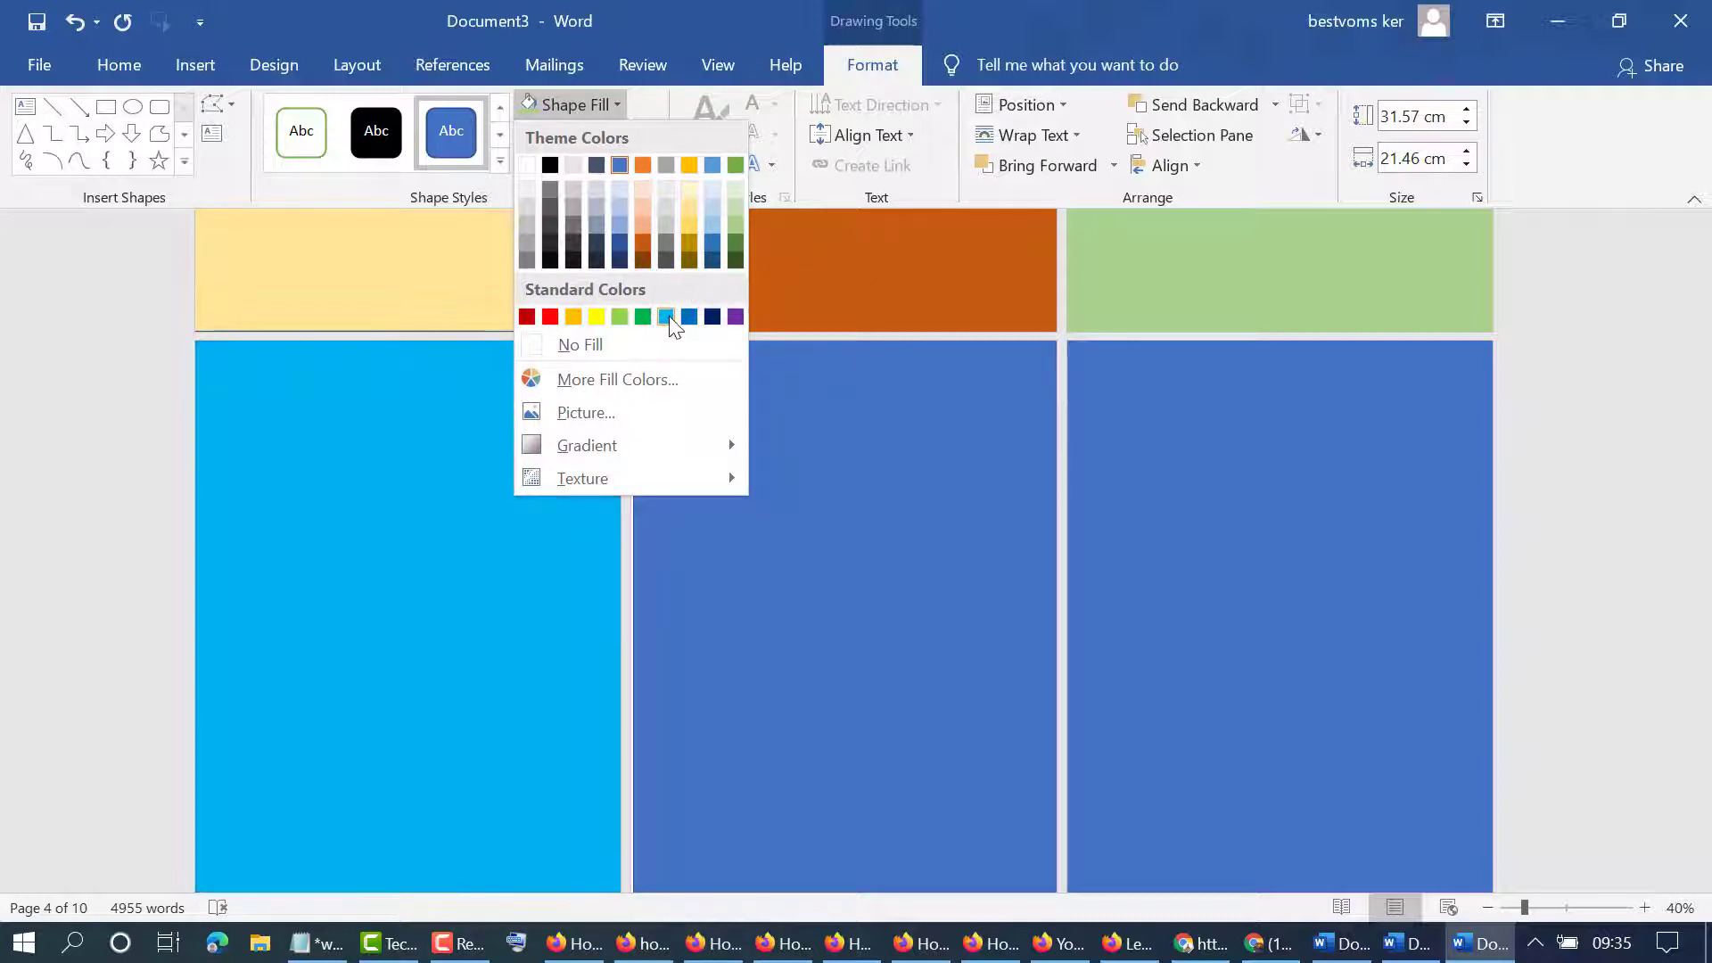
pyautogui.click(666, 317)
# Step: Fill the rectangle on page 6 with dark grey, leaving the one on page 5 blue
pyautogui.click(993, 547)
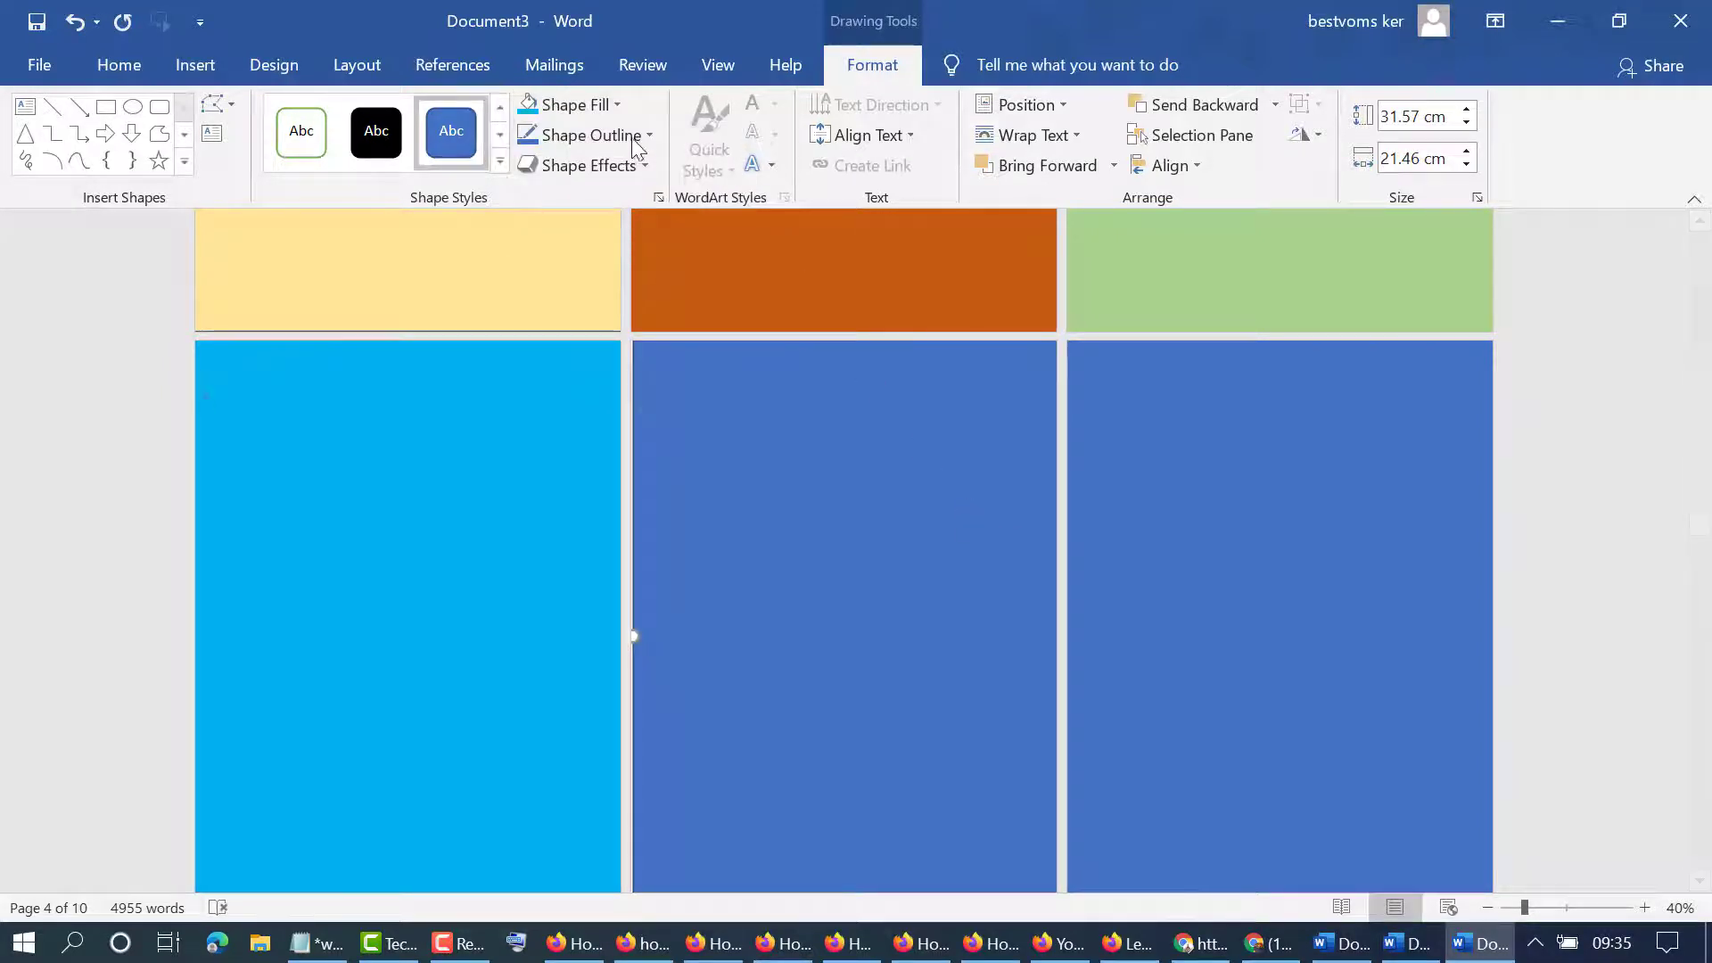
pyautogui.click(1195, 455)
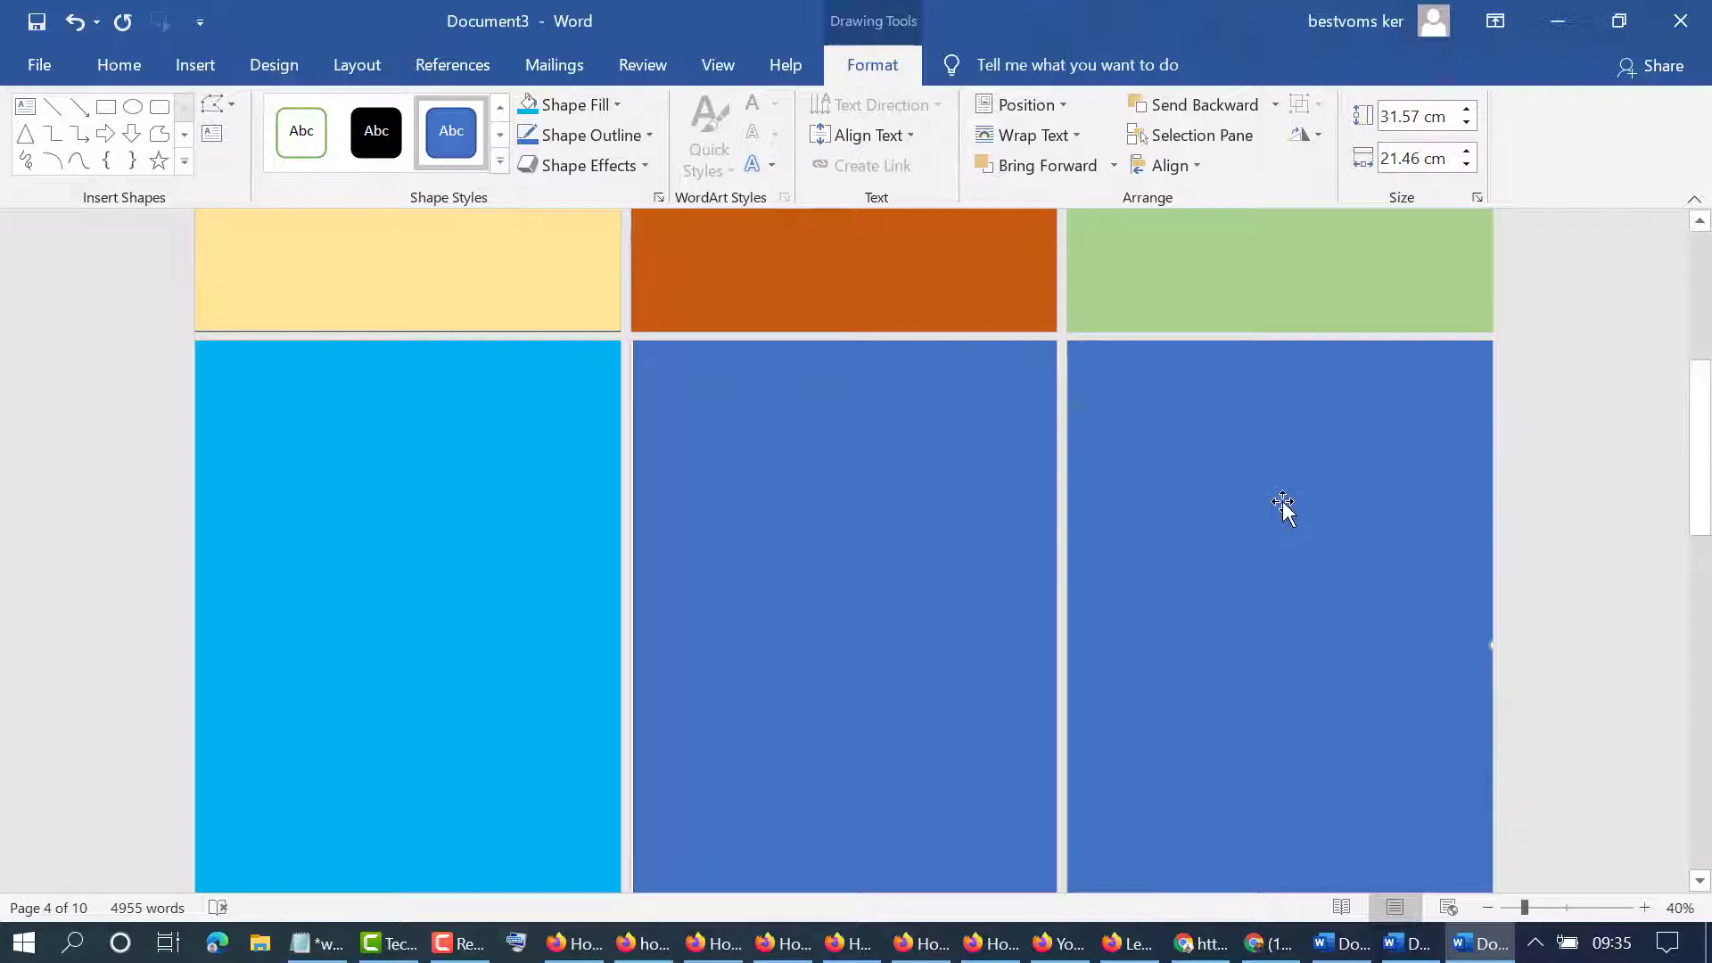
pyautogui.click(615, 105)
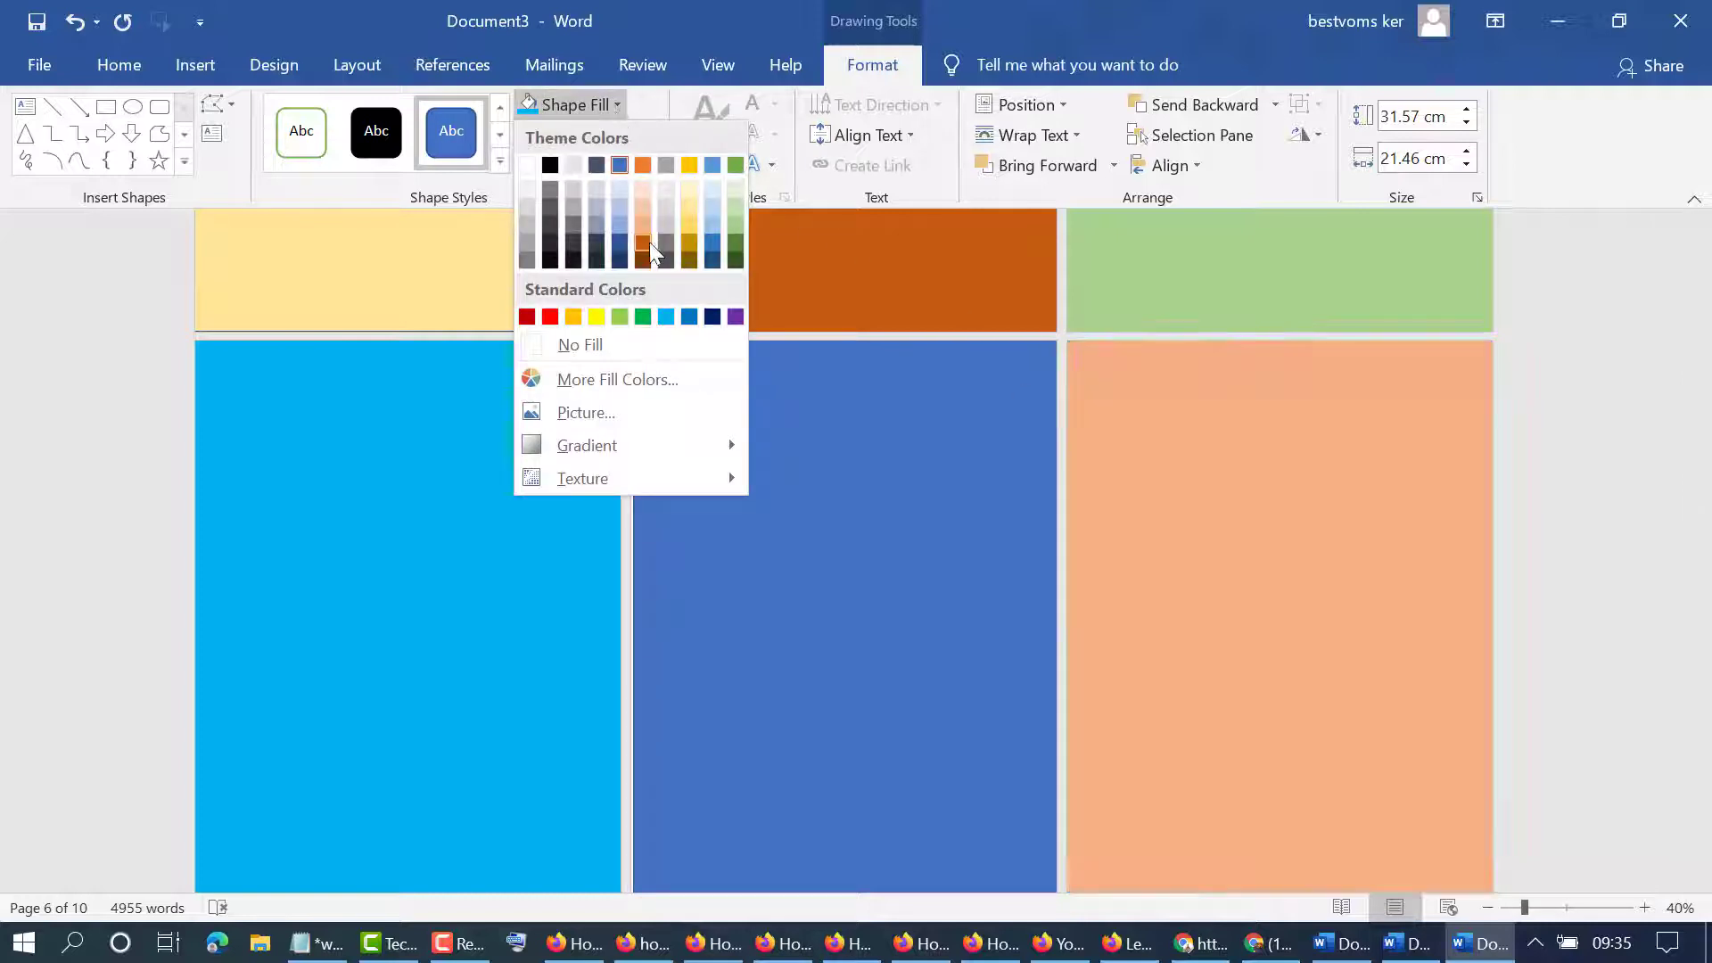
pyautogui.click(669, 240)
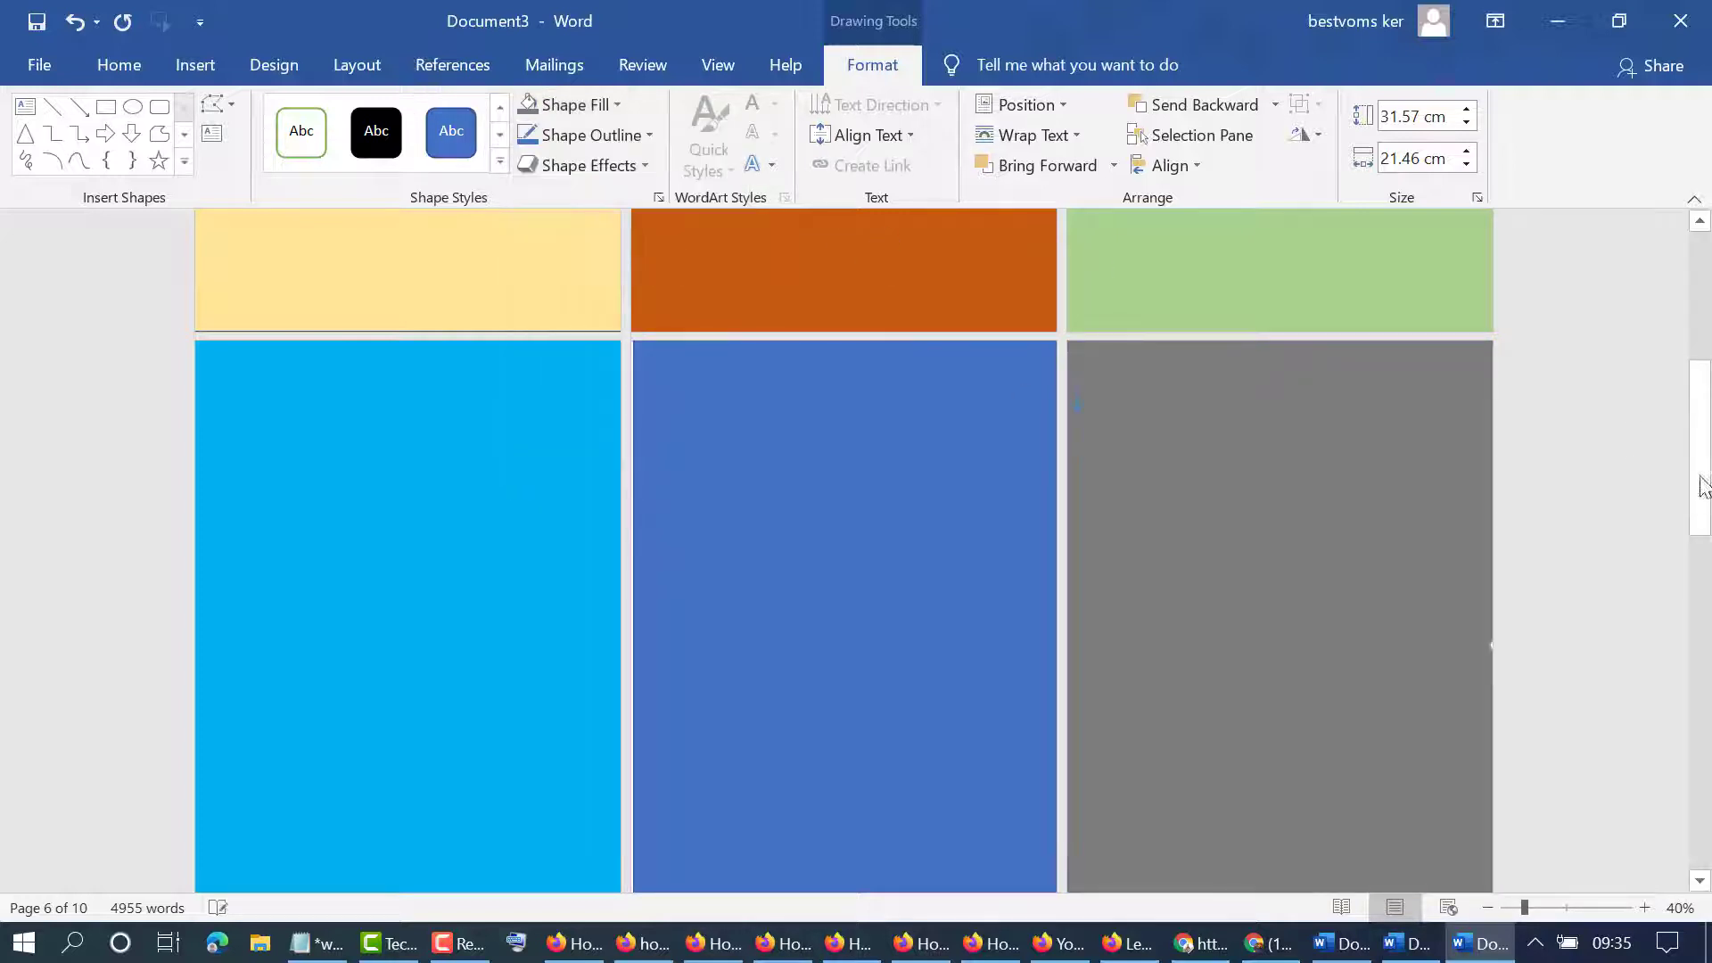
# Step: Set the text wrapping of the yellow rectangle on page 1 to Behind Text
pyautogui.scroll(5, 1077, 403)
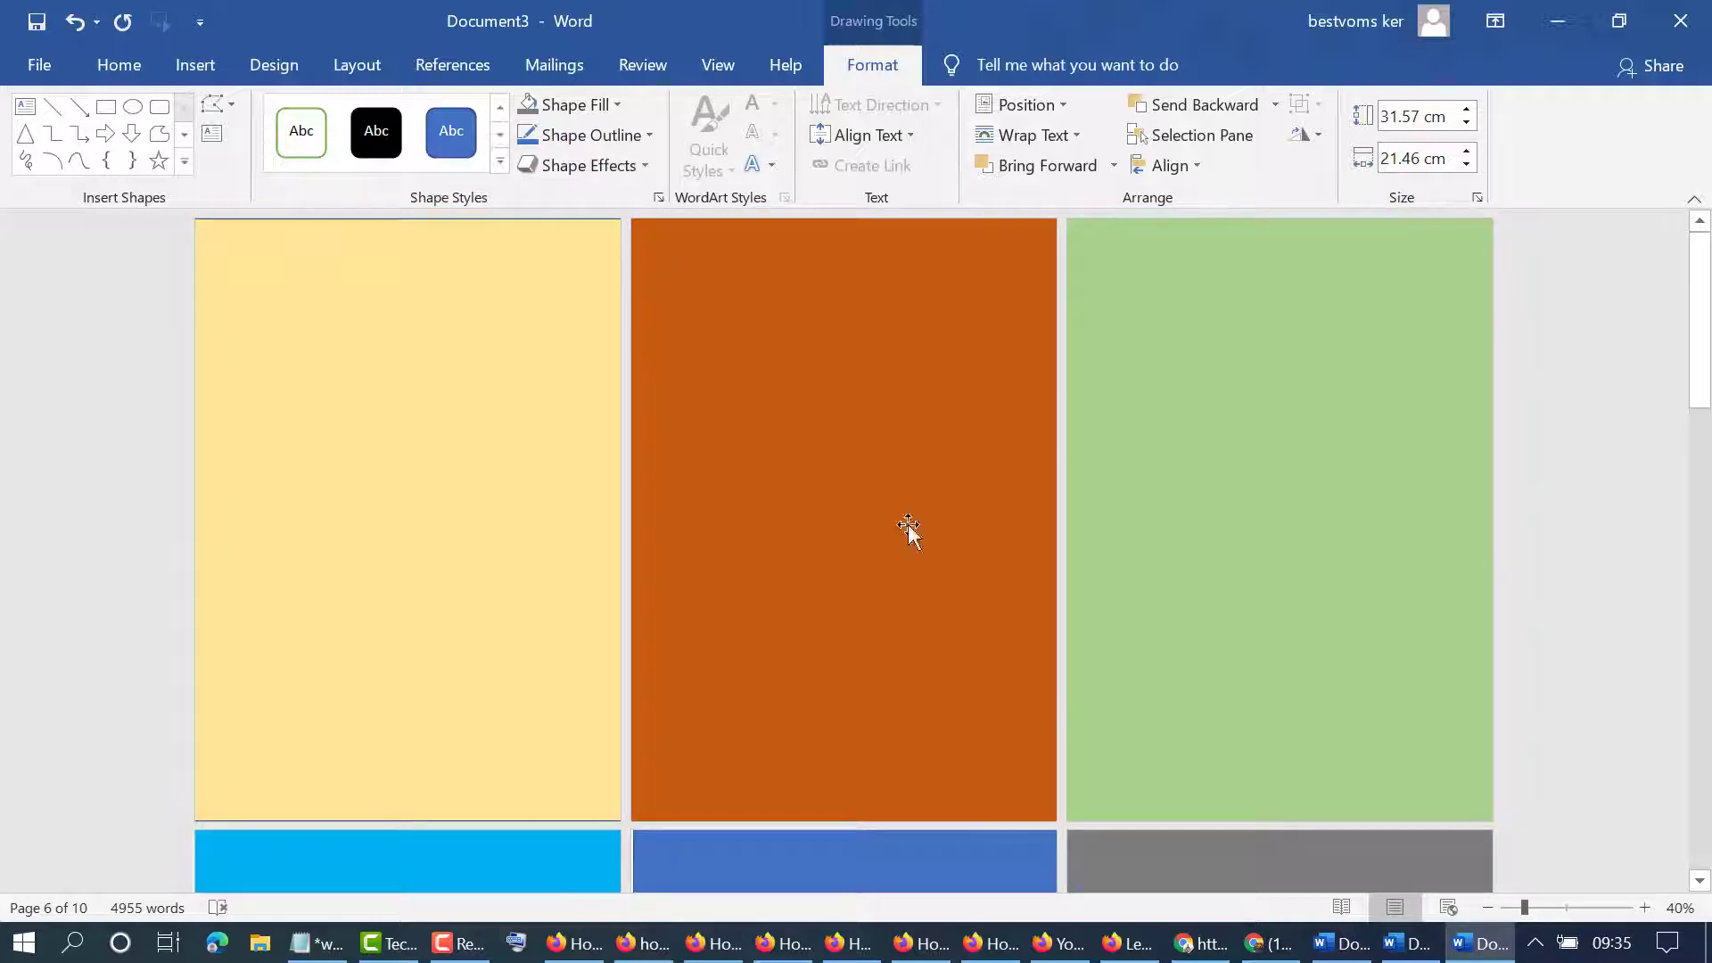
pyautogui.rightClick(383, 393)
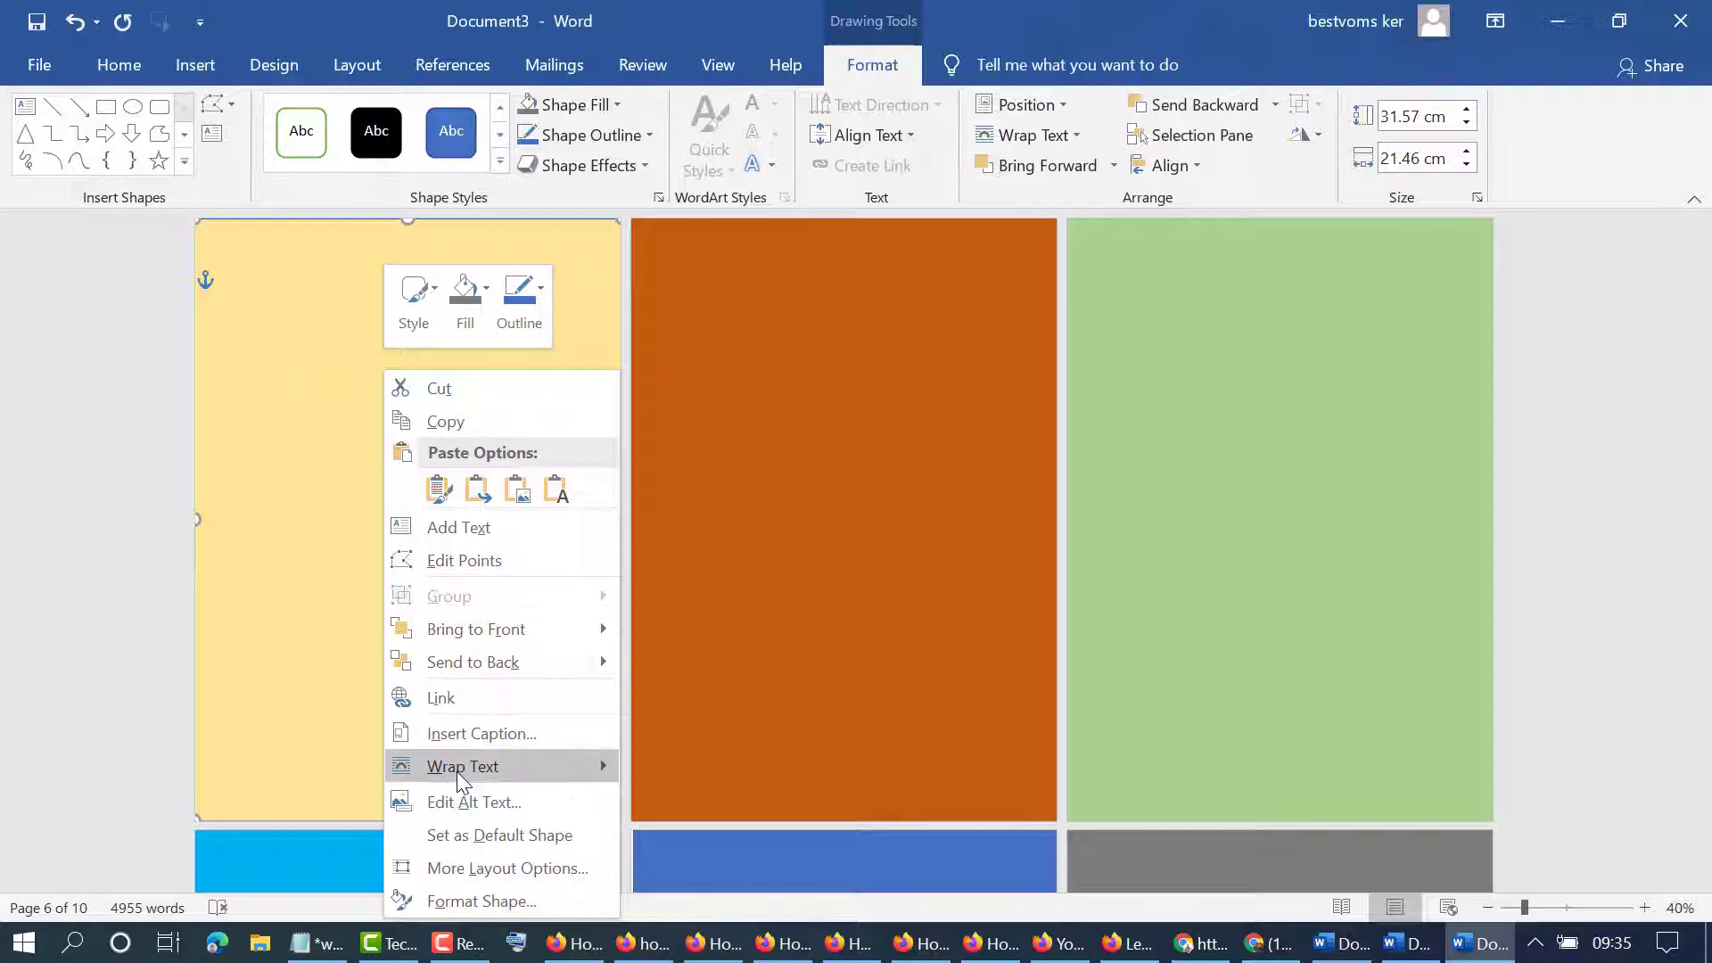
pyautogui.moveTo(460, 778)
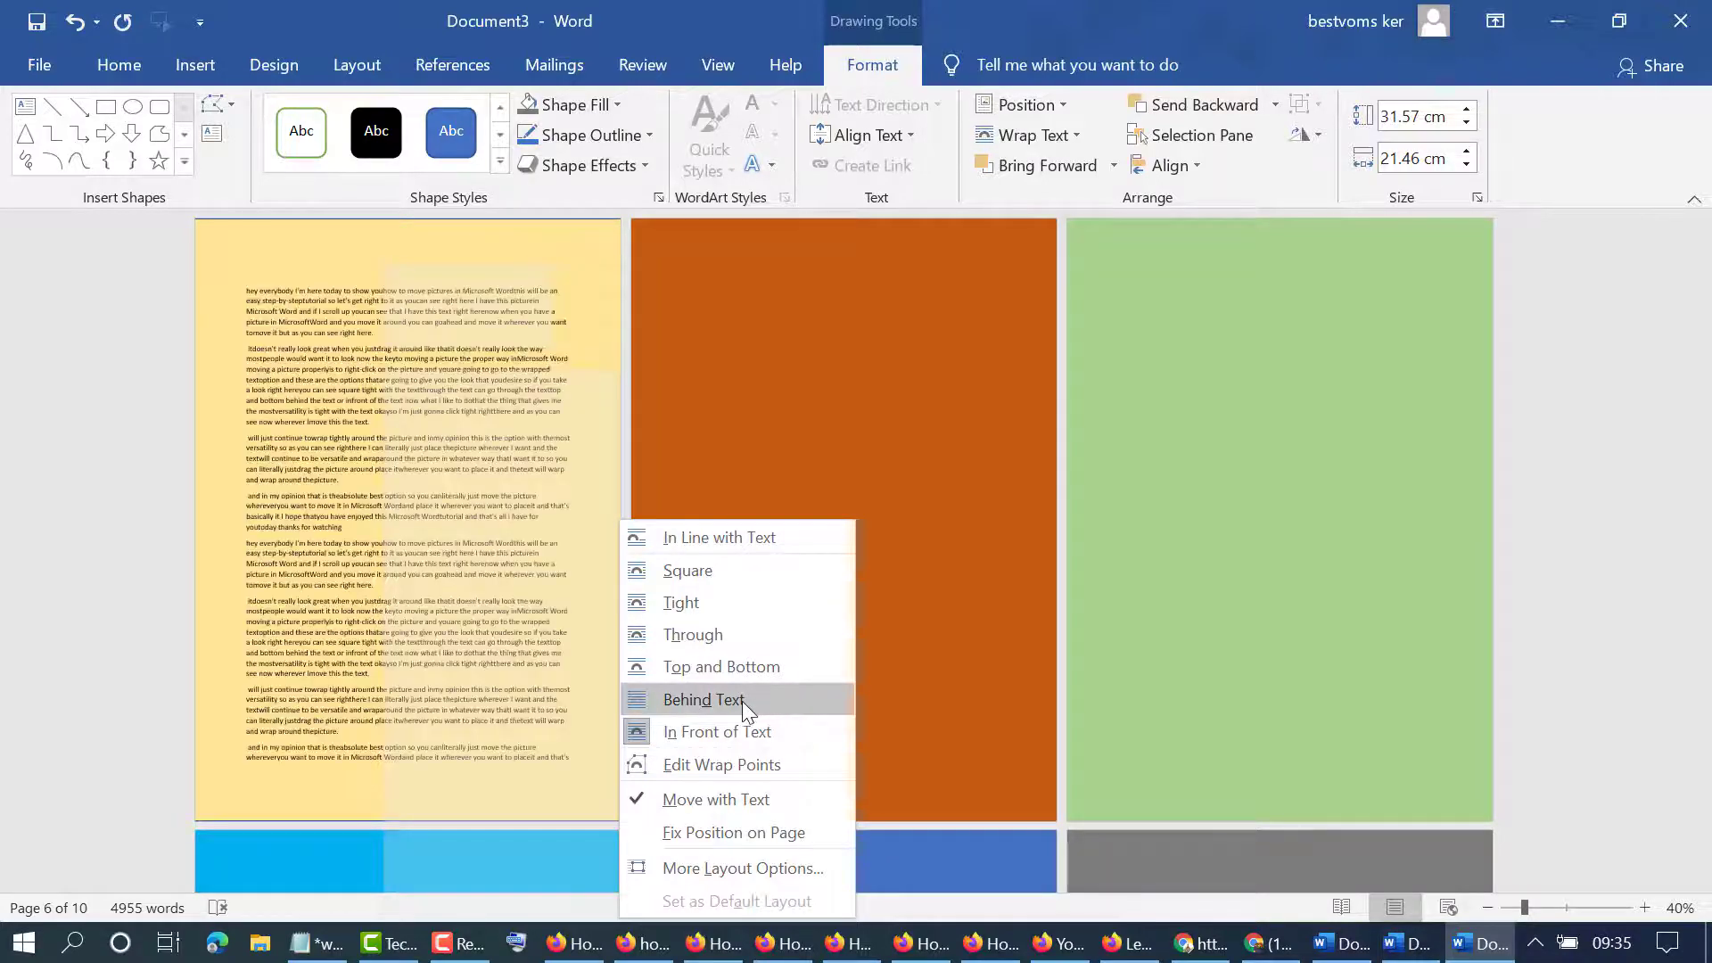
pyautogui.click(742, 701)
# Step: Set the text wrapping of the orange rectangle on page 2 and the green one on page 3 to Behind Text
pyautogui.rightClick(789, 486)
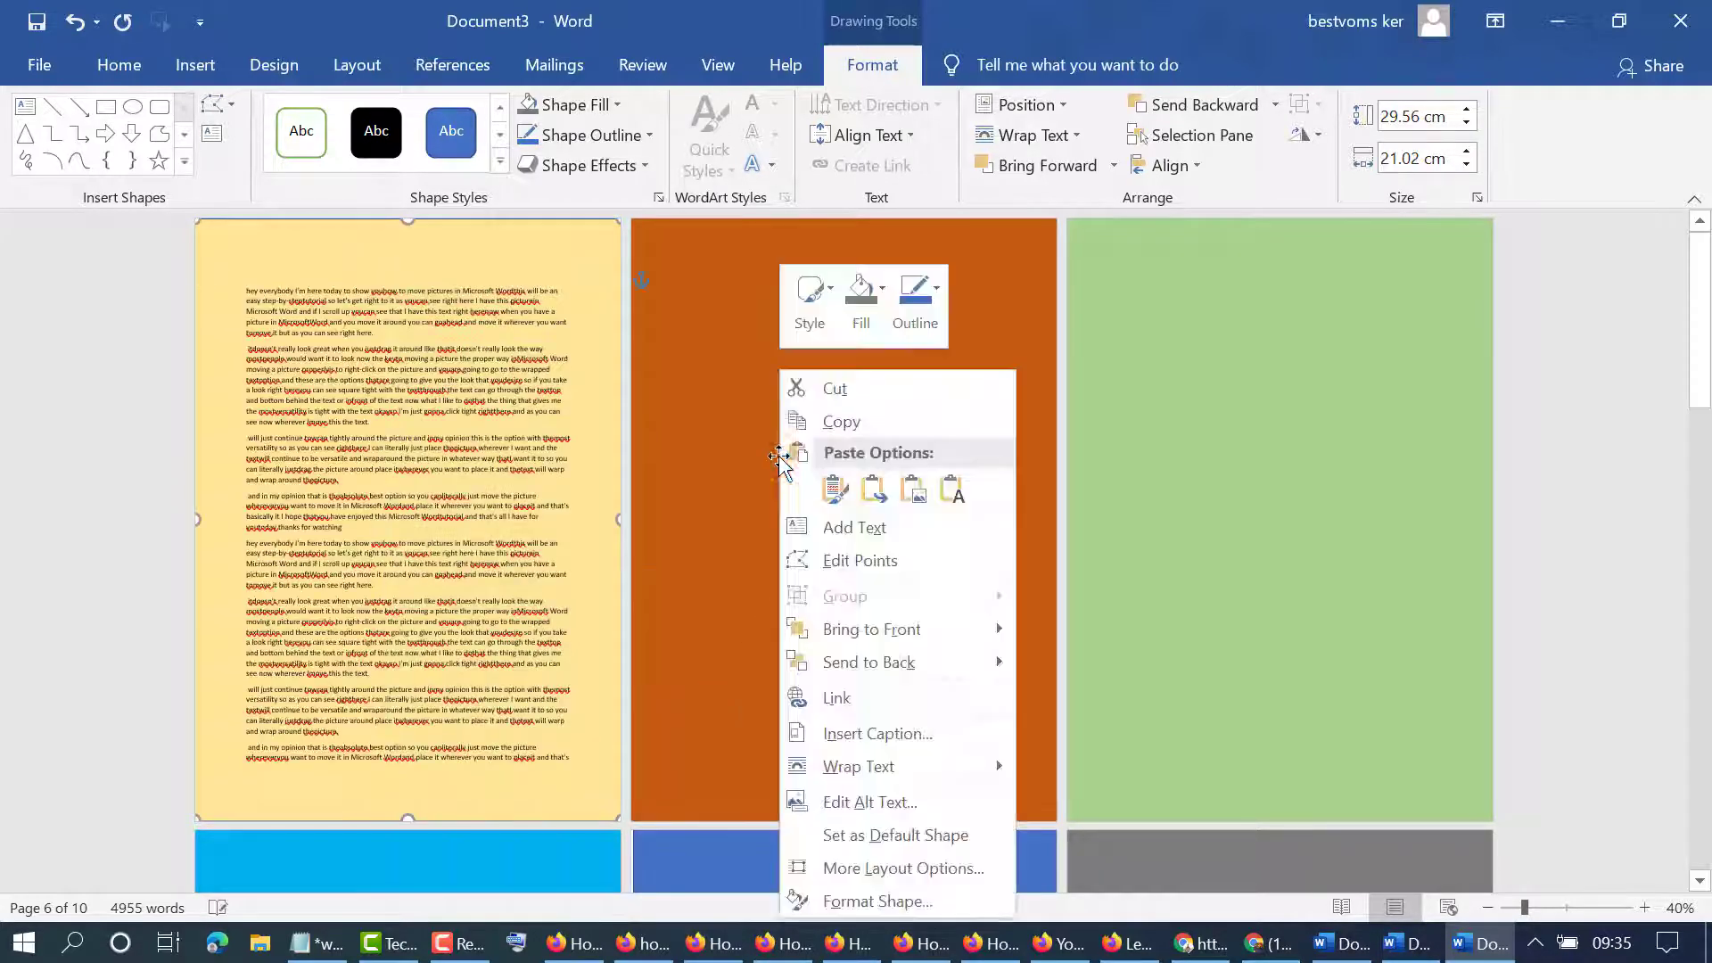
pyautogui.moveTo(902, 764)
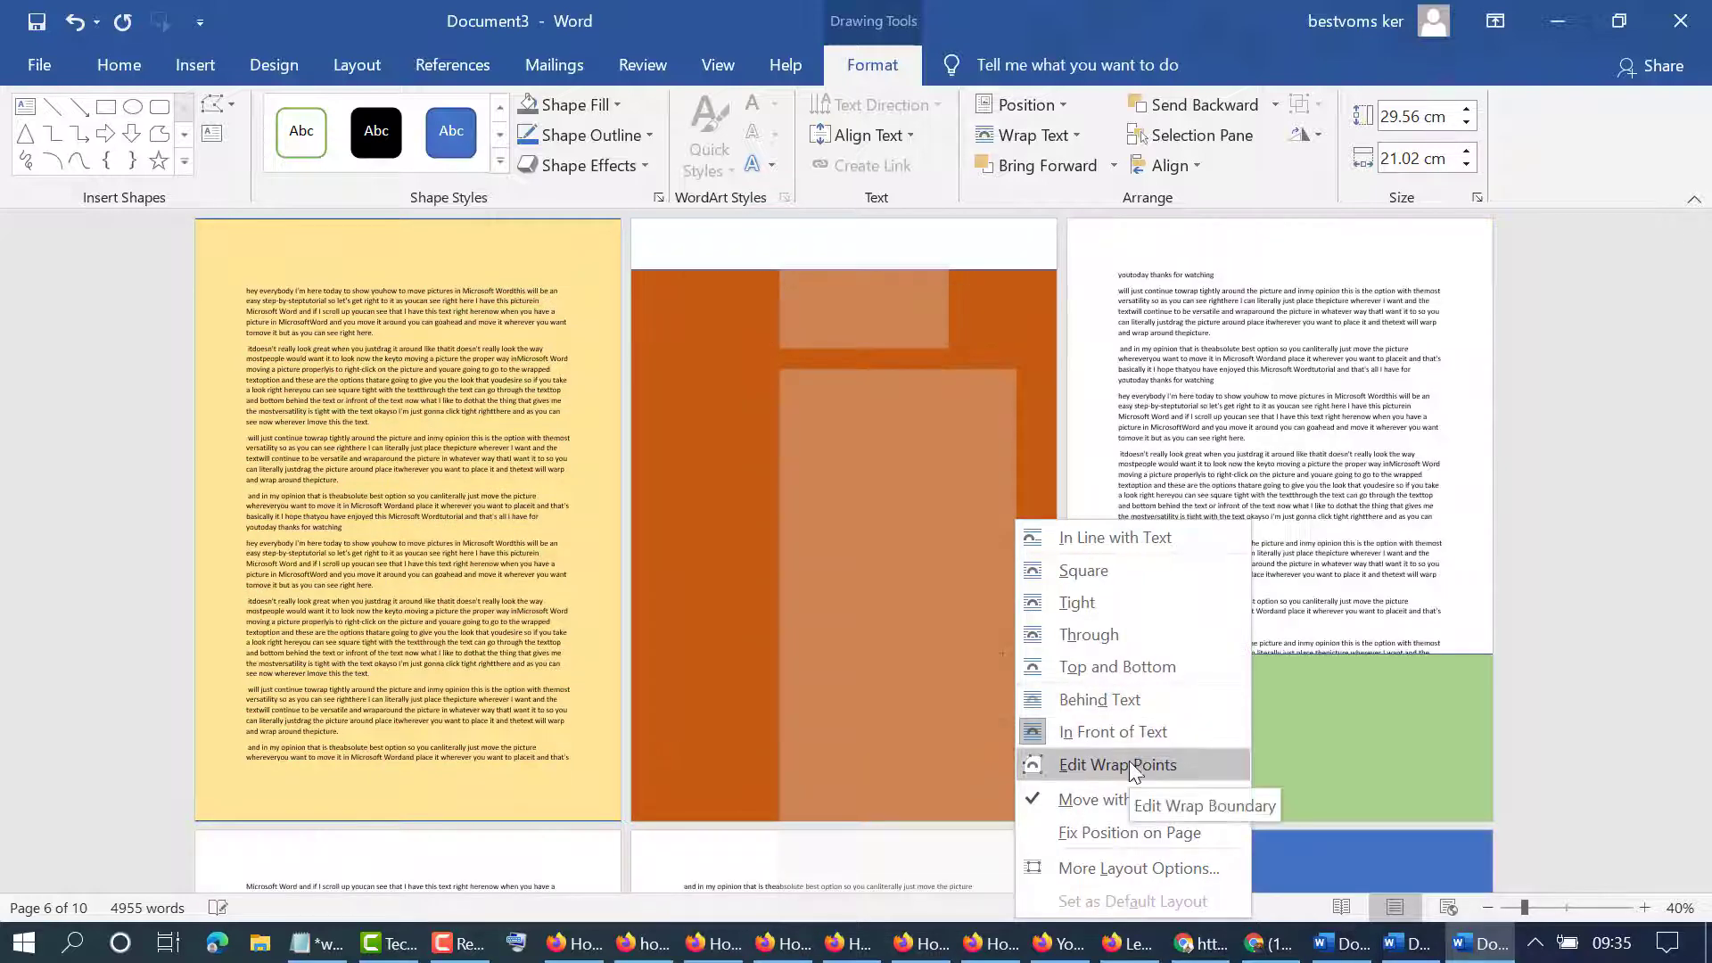
pyautogui.click(1125, 701)
pyautogui.rightClick(1268, 470)
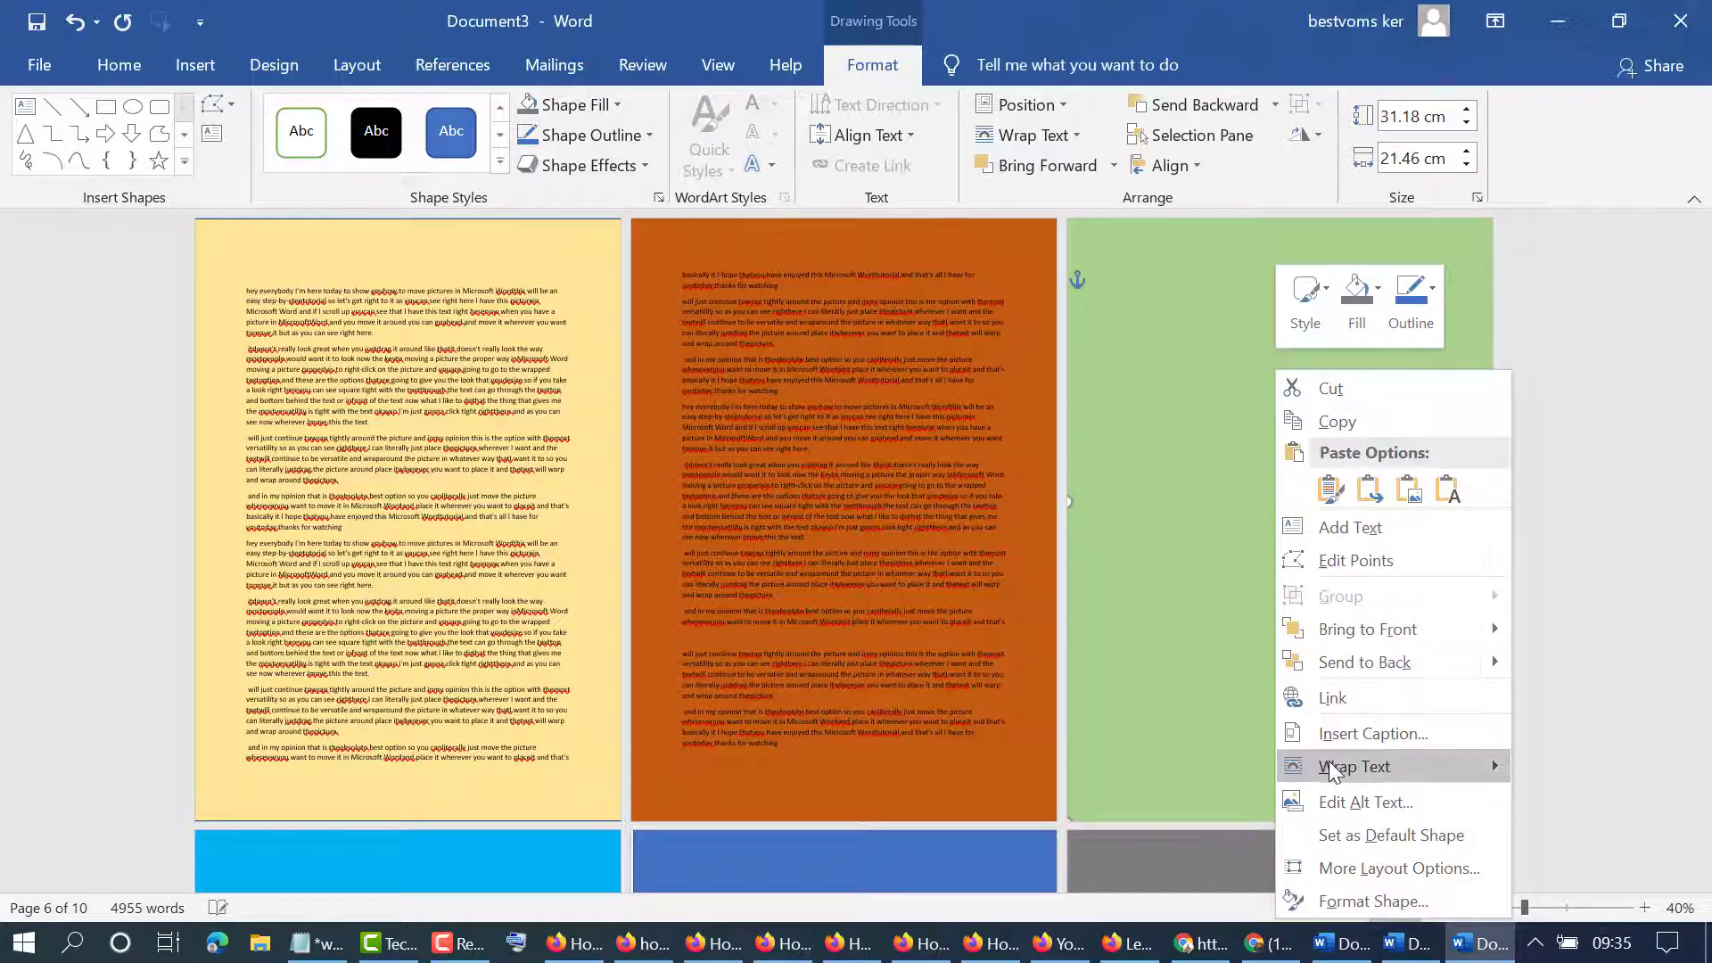
pyautogui.moveTo(1338, 768)
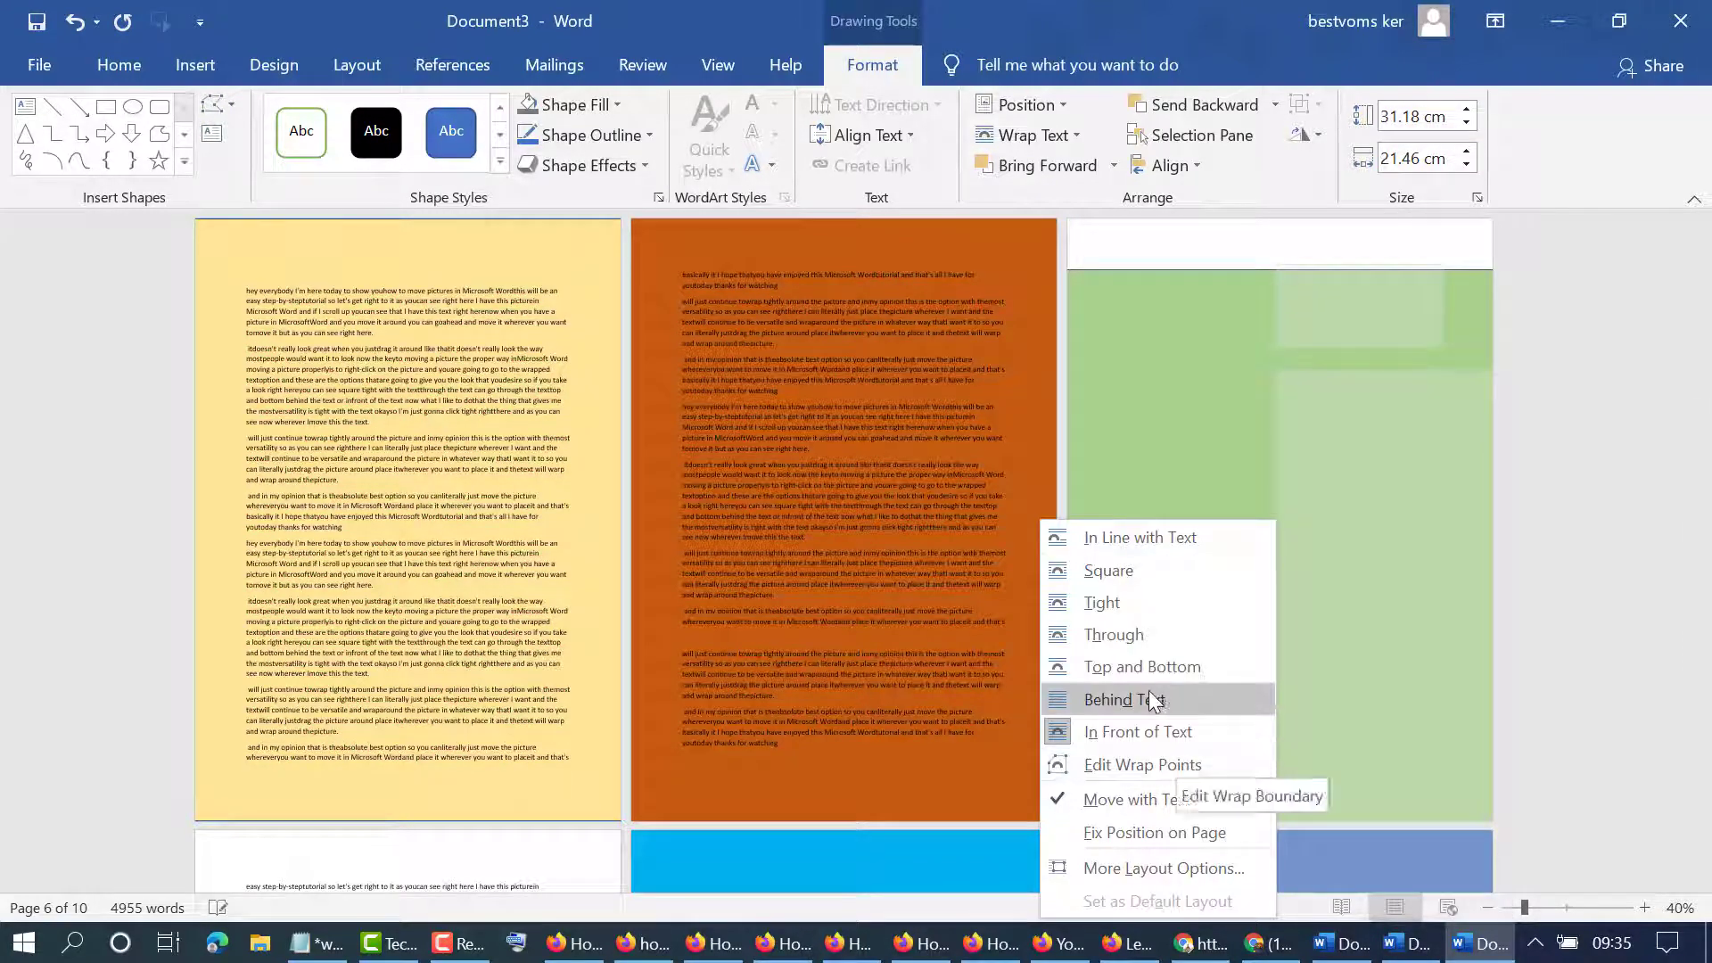
pyautogui.click(1152, 699)
# Step: Set the text wrapping of the light blue rectangle on page 4 and the blue one on page 5 to Behind Text
pyautogui.scroll(-5, 1144, 686)
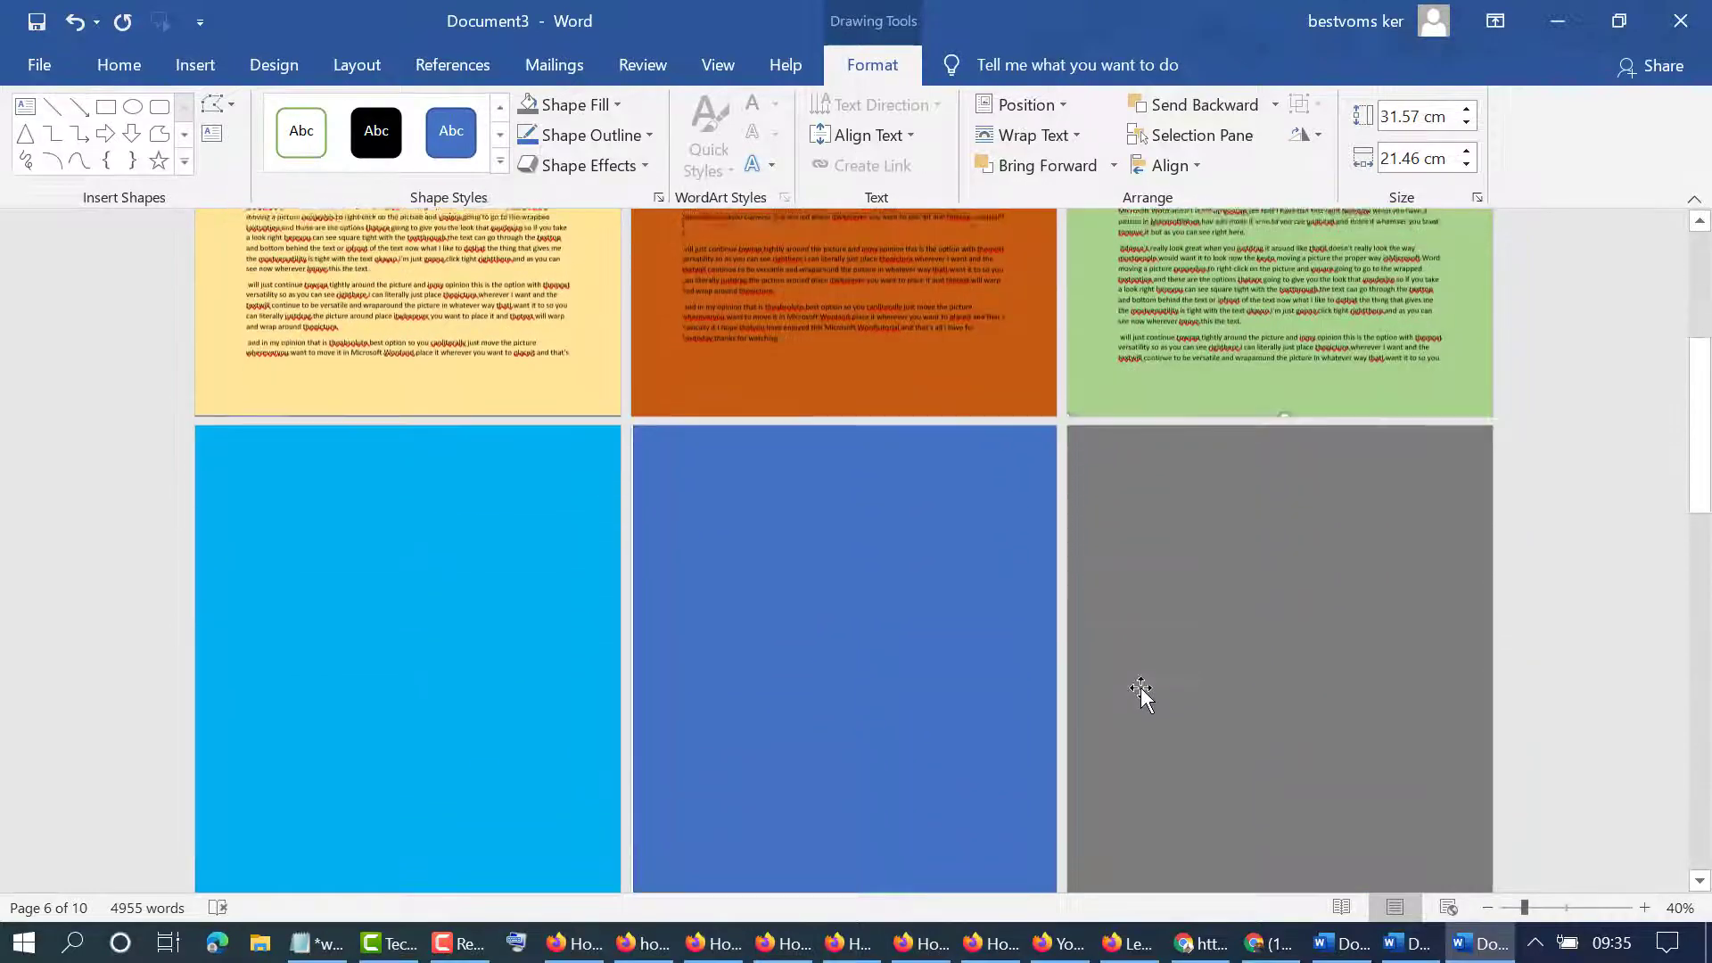
pyautogui.rightClick(314, 479)
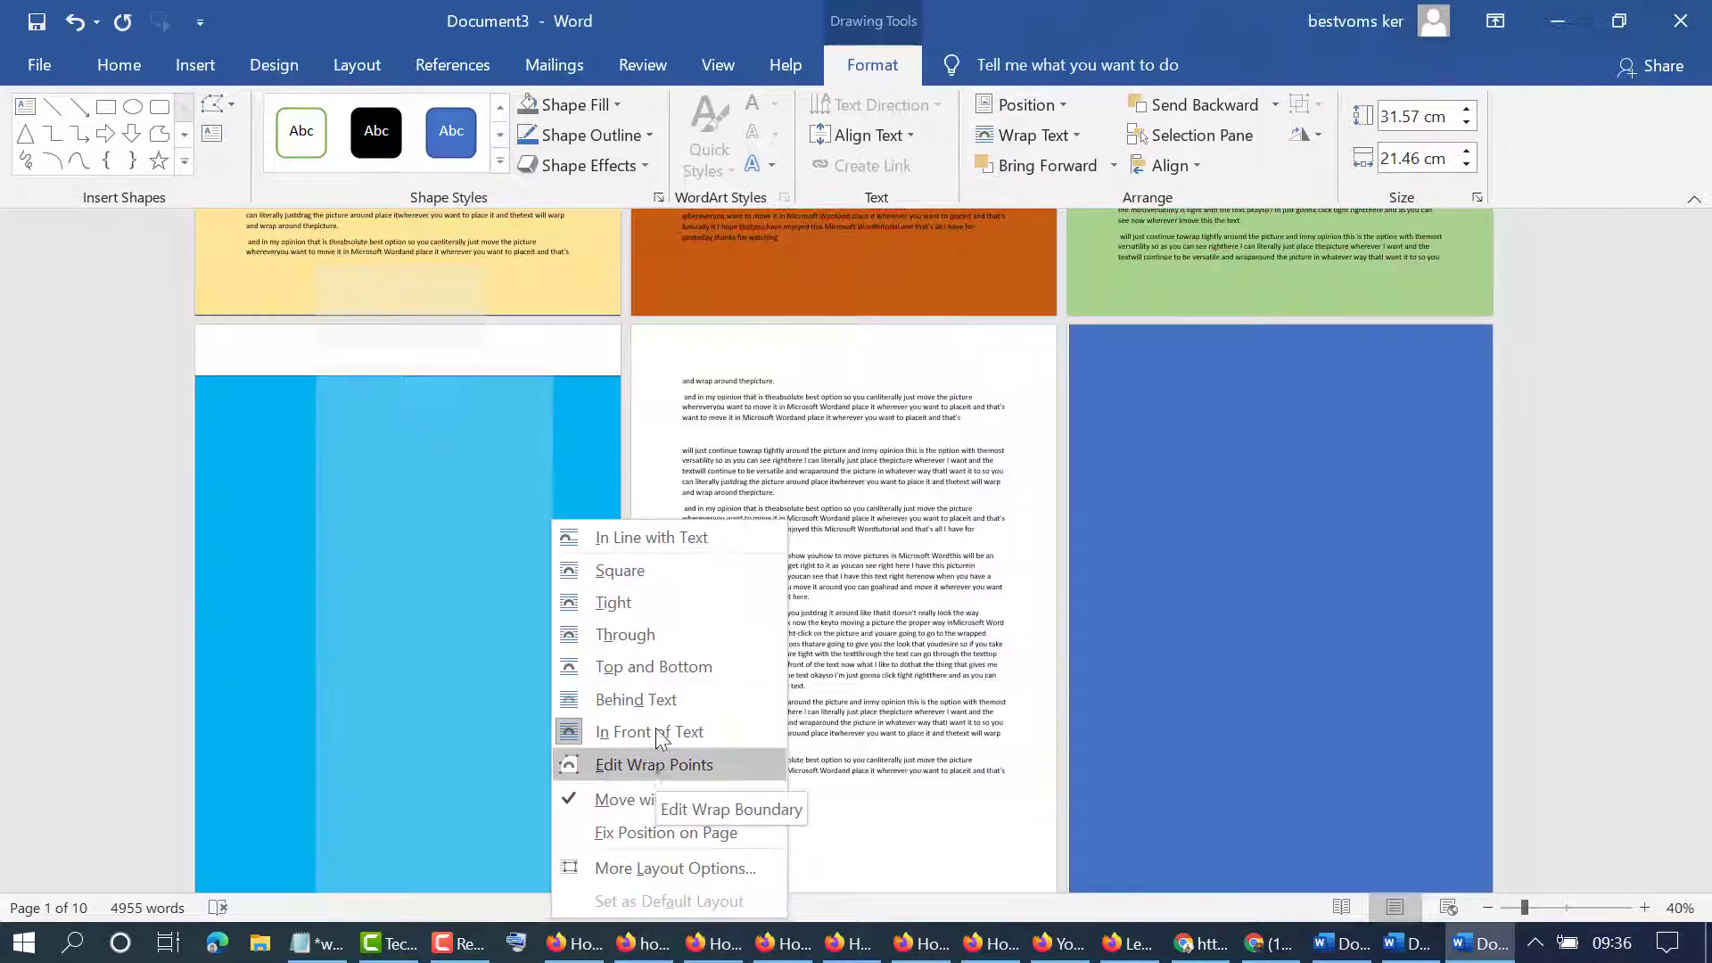
pyautogui.click(656, 705)
pyautogui.rightClick(897, 487)
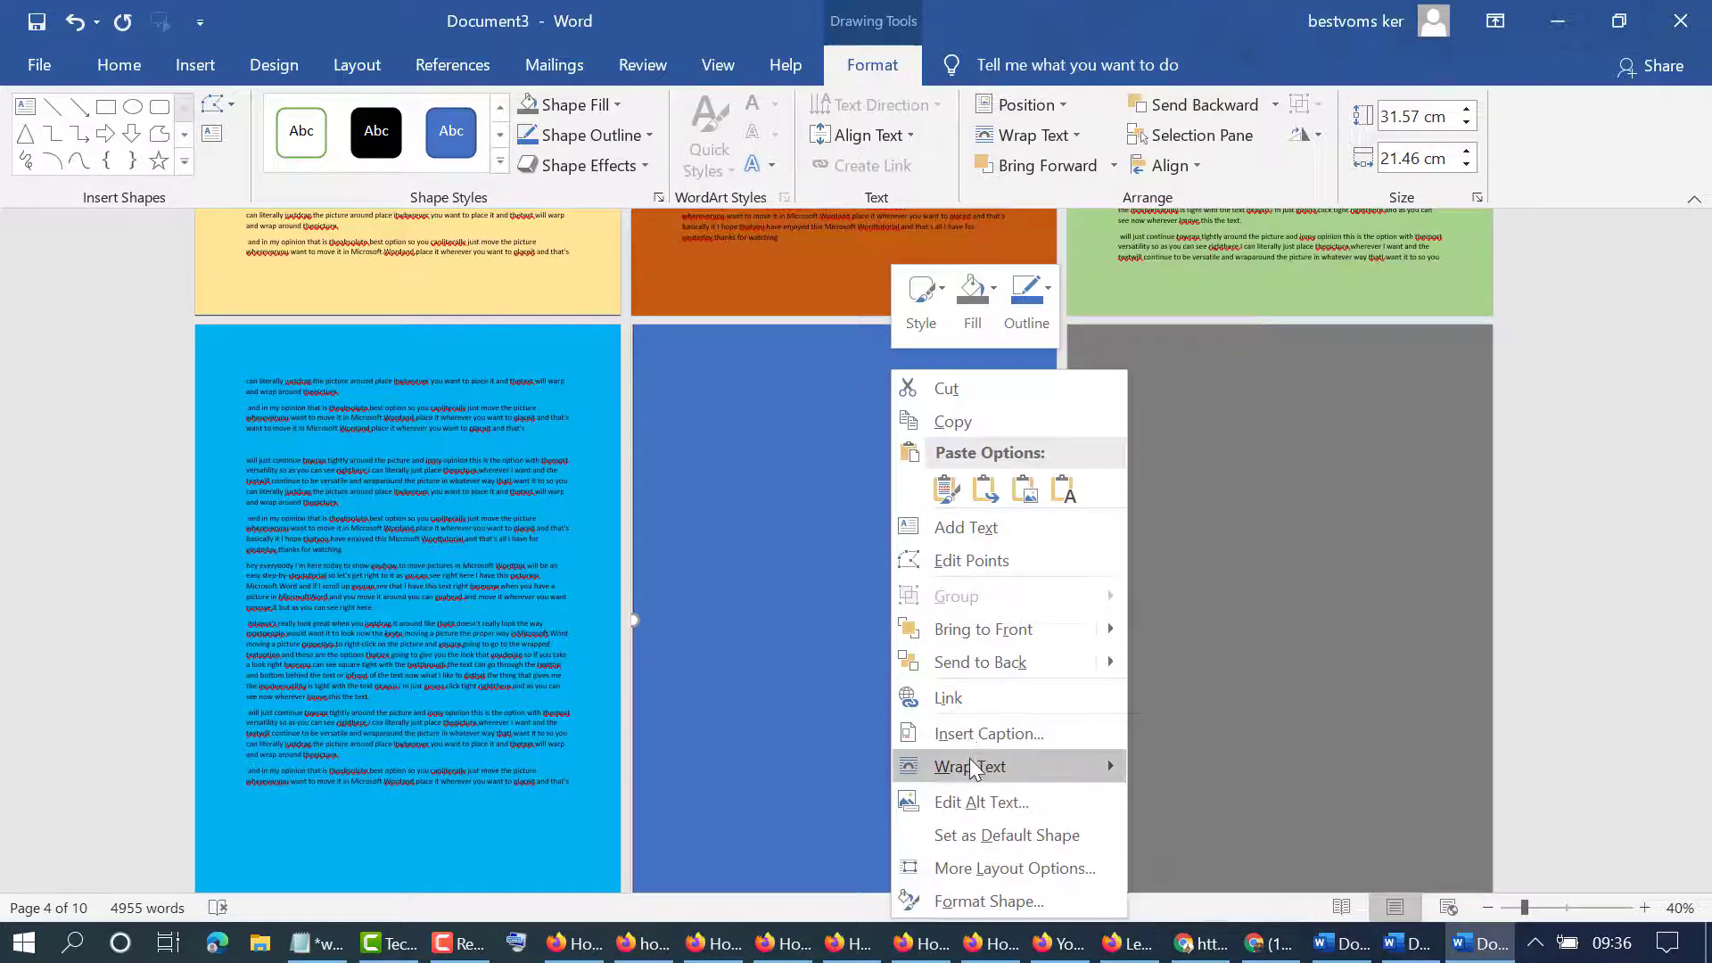
pyautogui.moveTo(972, 769)
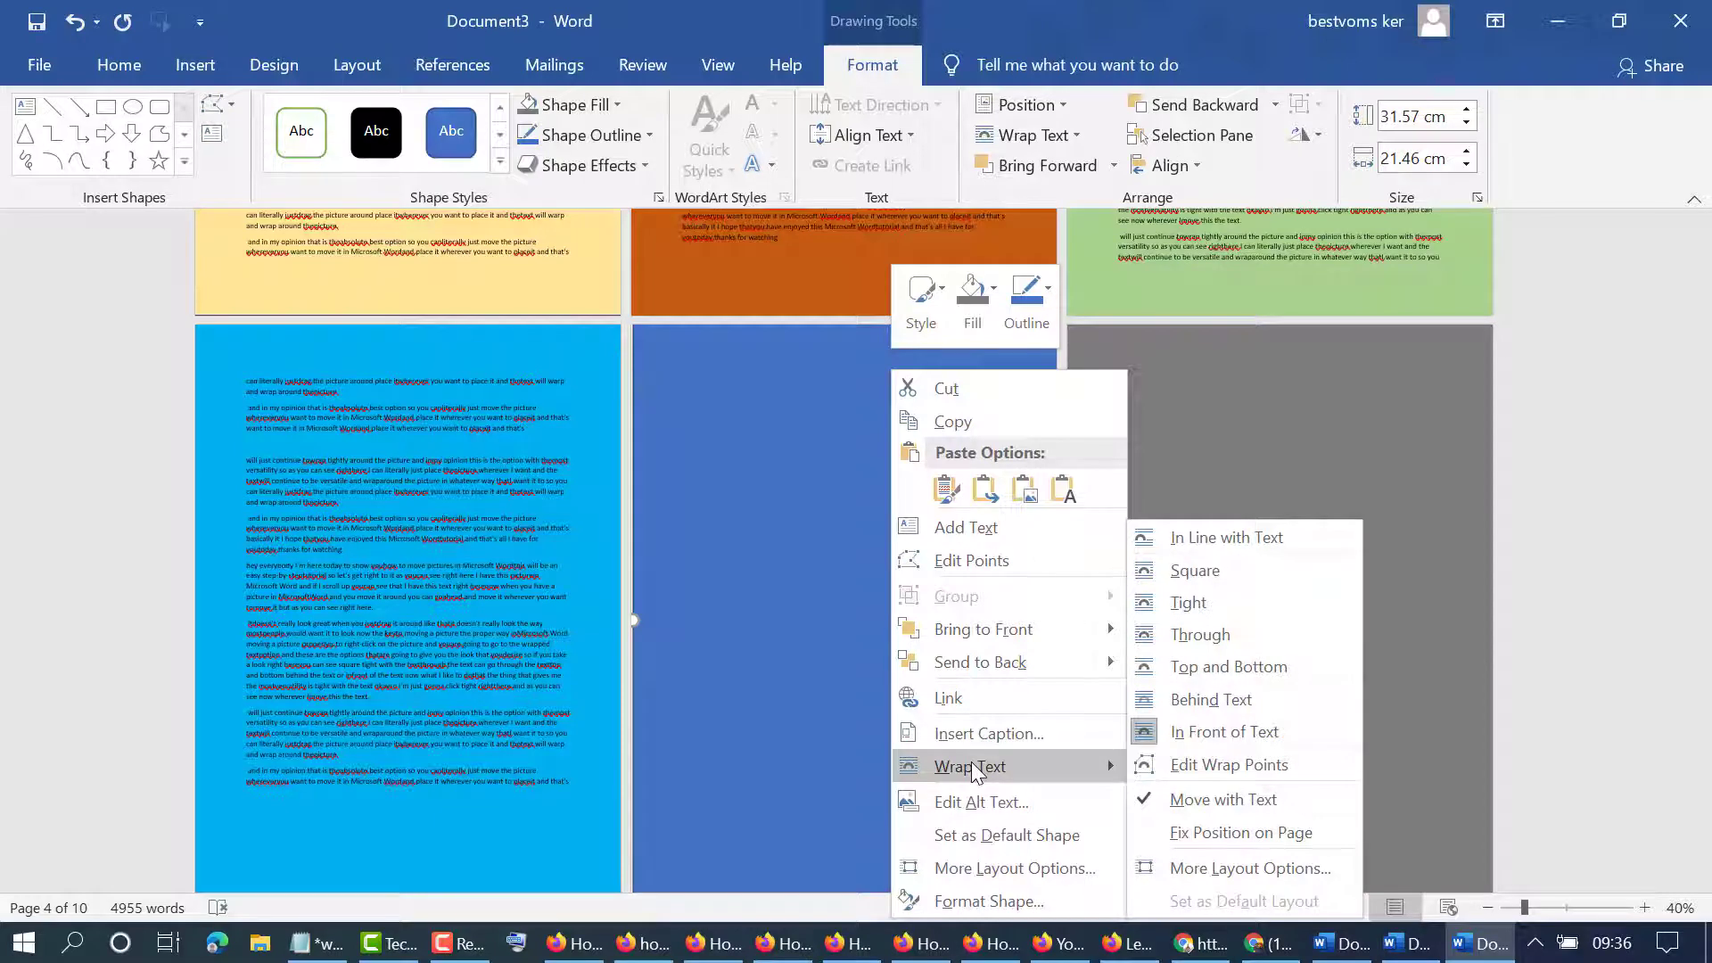
pyautogui.click(1219, 730)
# Step: Set the text wrapping of the grey rectangle on page 6 to Behind Text
pyautogui.rightClick(1191, 549)
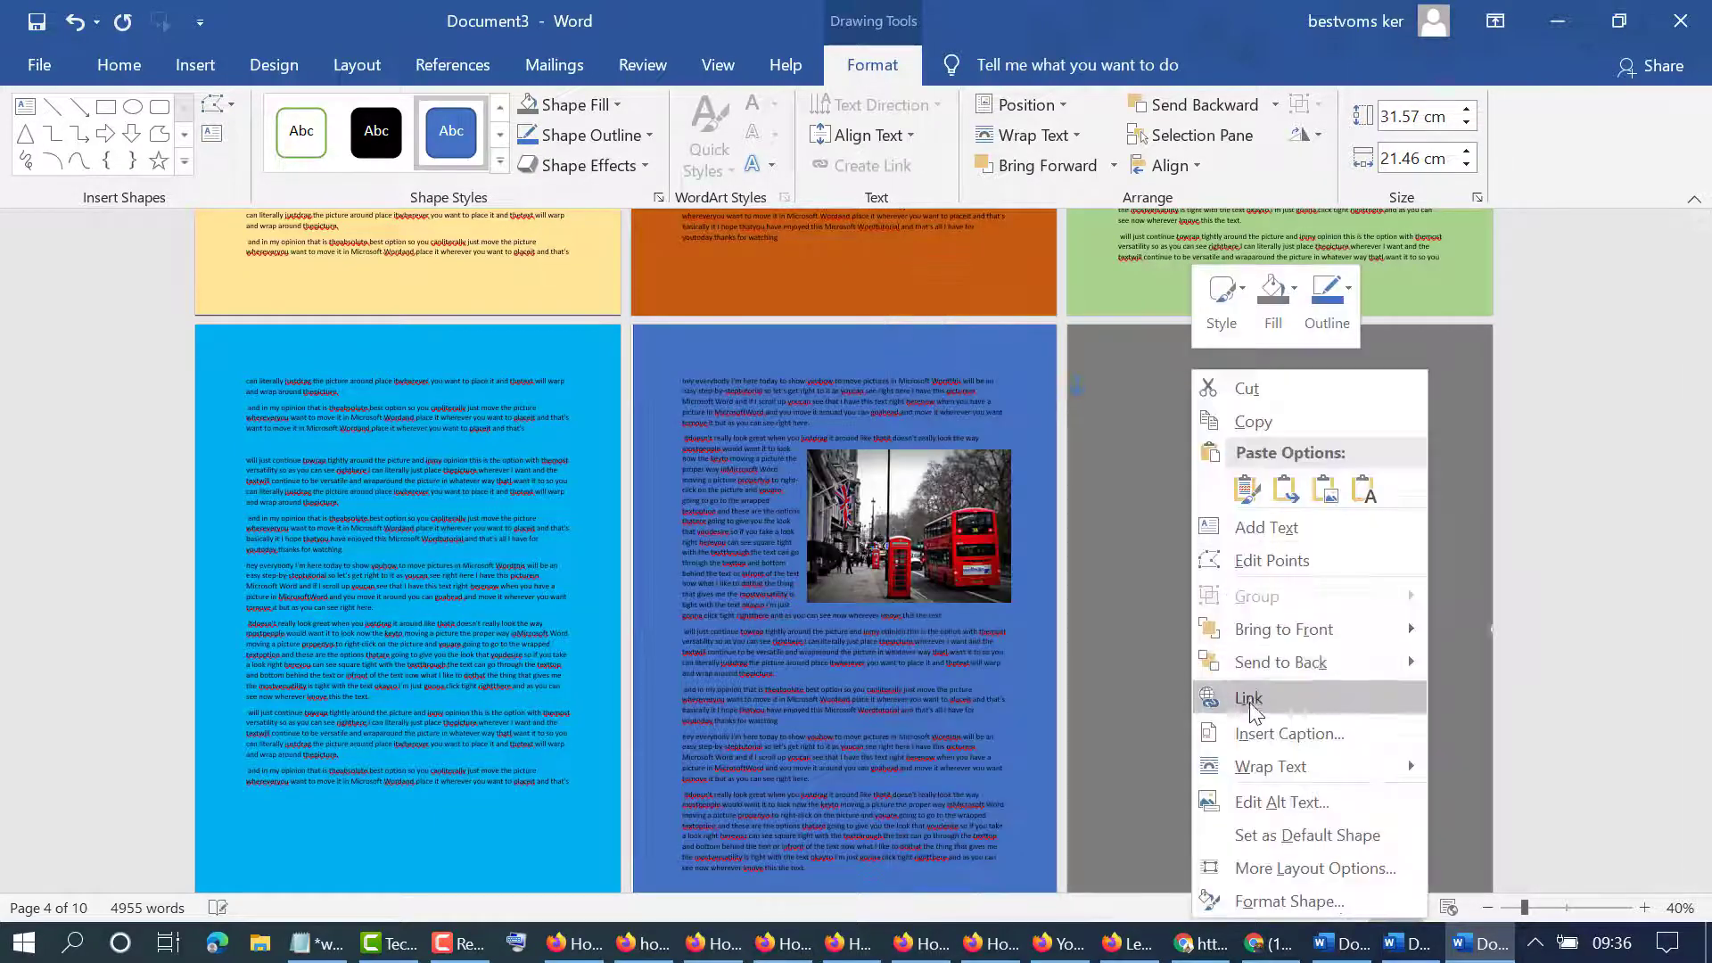
pyautogui.moveTo(1261, 766)
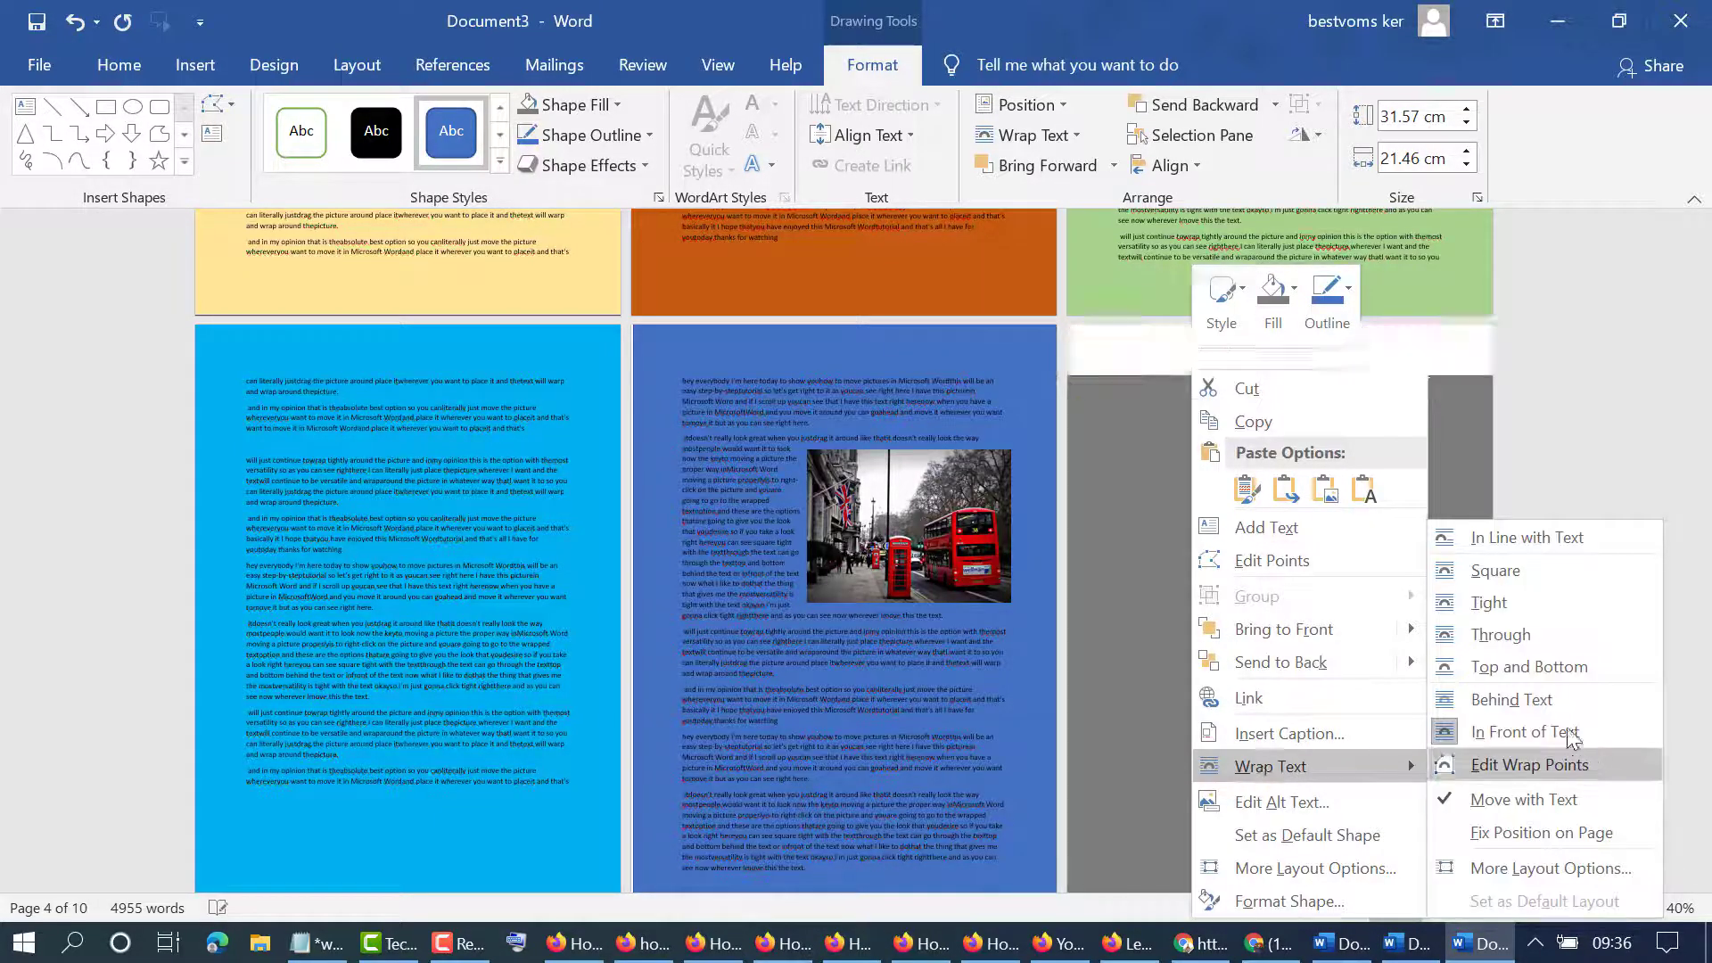
pyautogui.click(1533, 730)
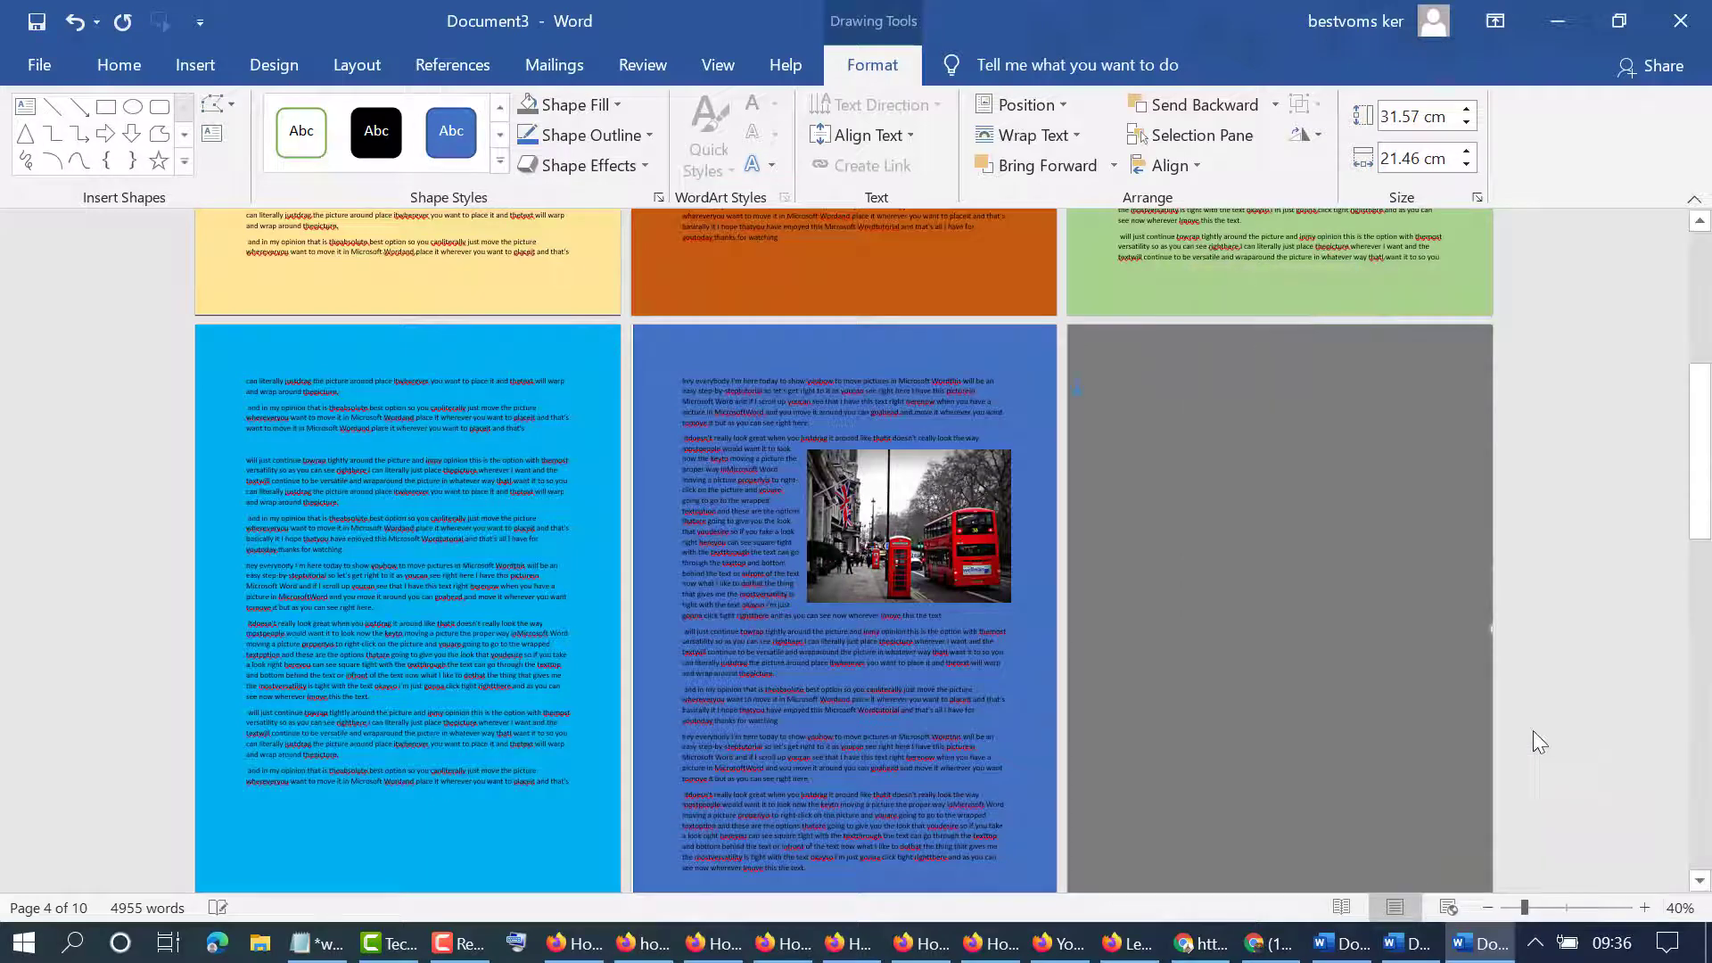
pyautogui.rightClick(1195, 580)
pyautogui.moveTo(1265, 436)
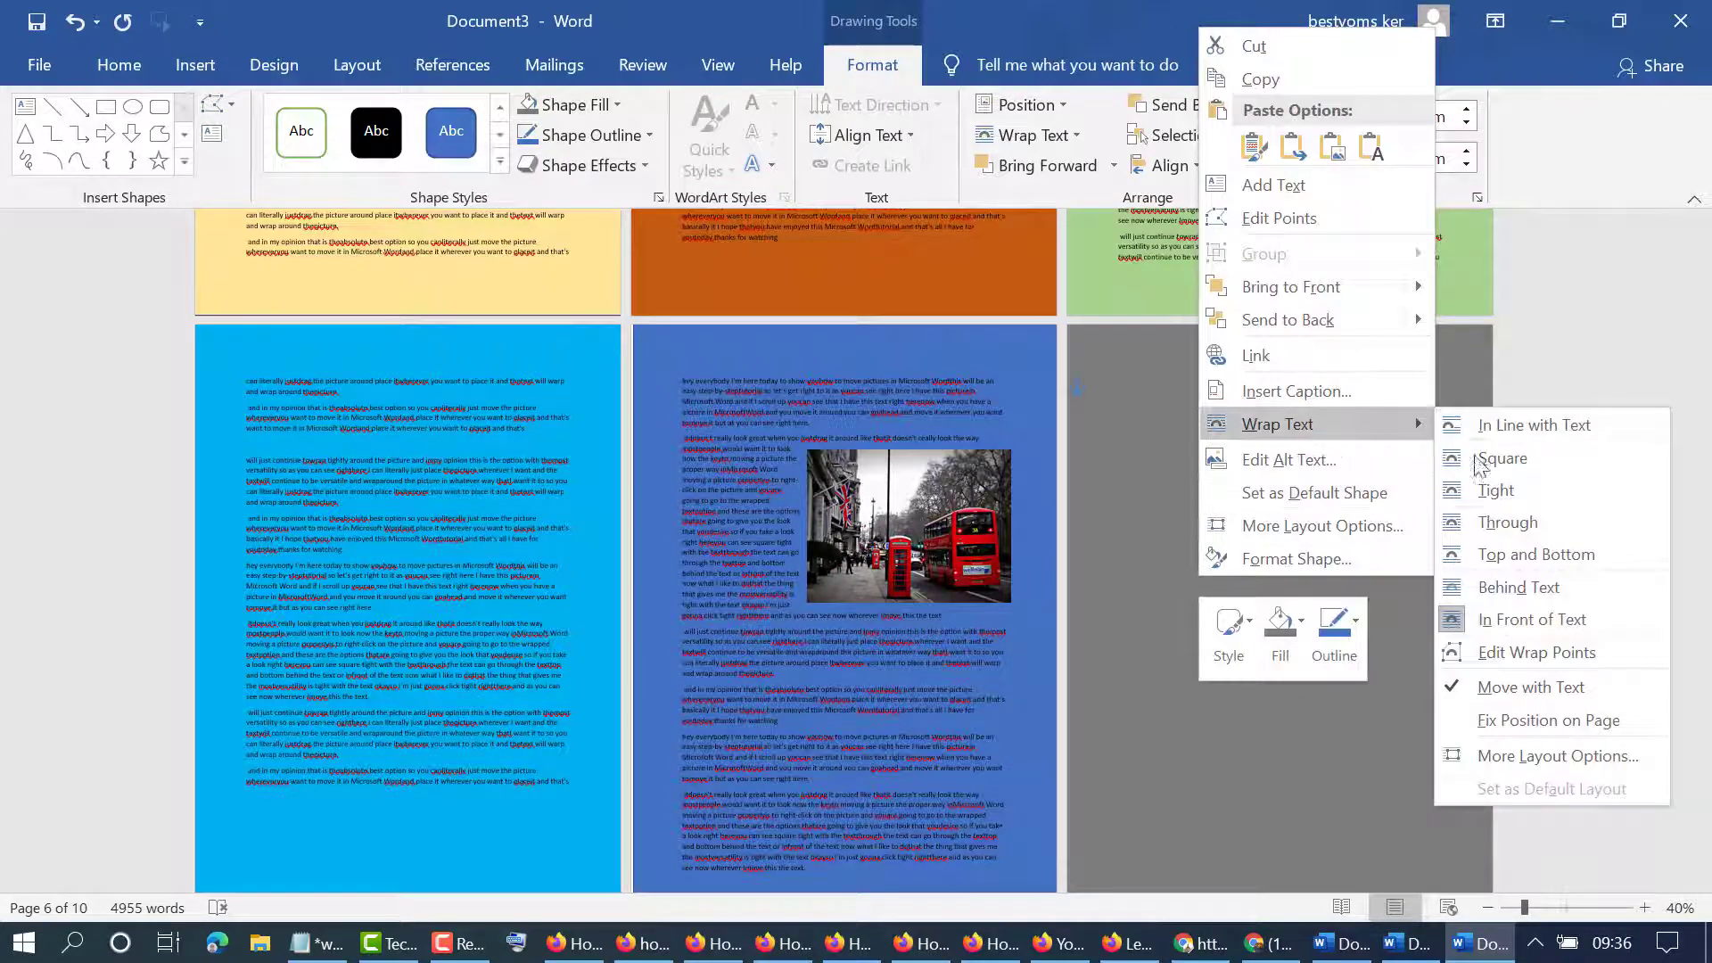
pyautogui.click(1481, 588)
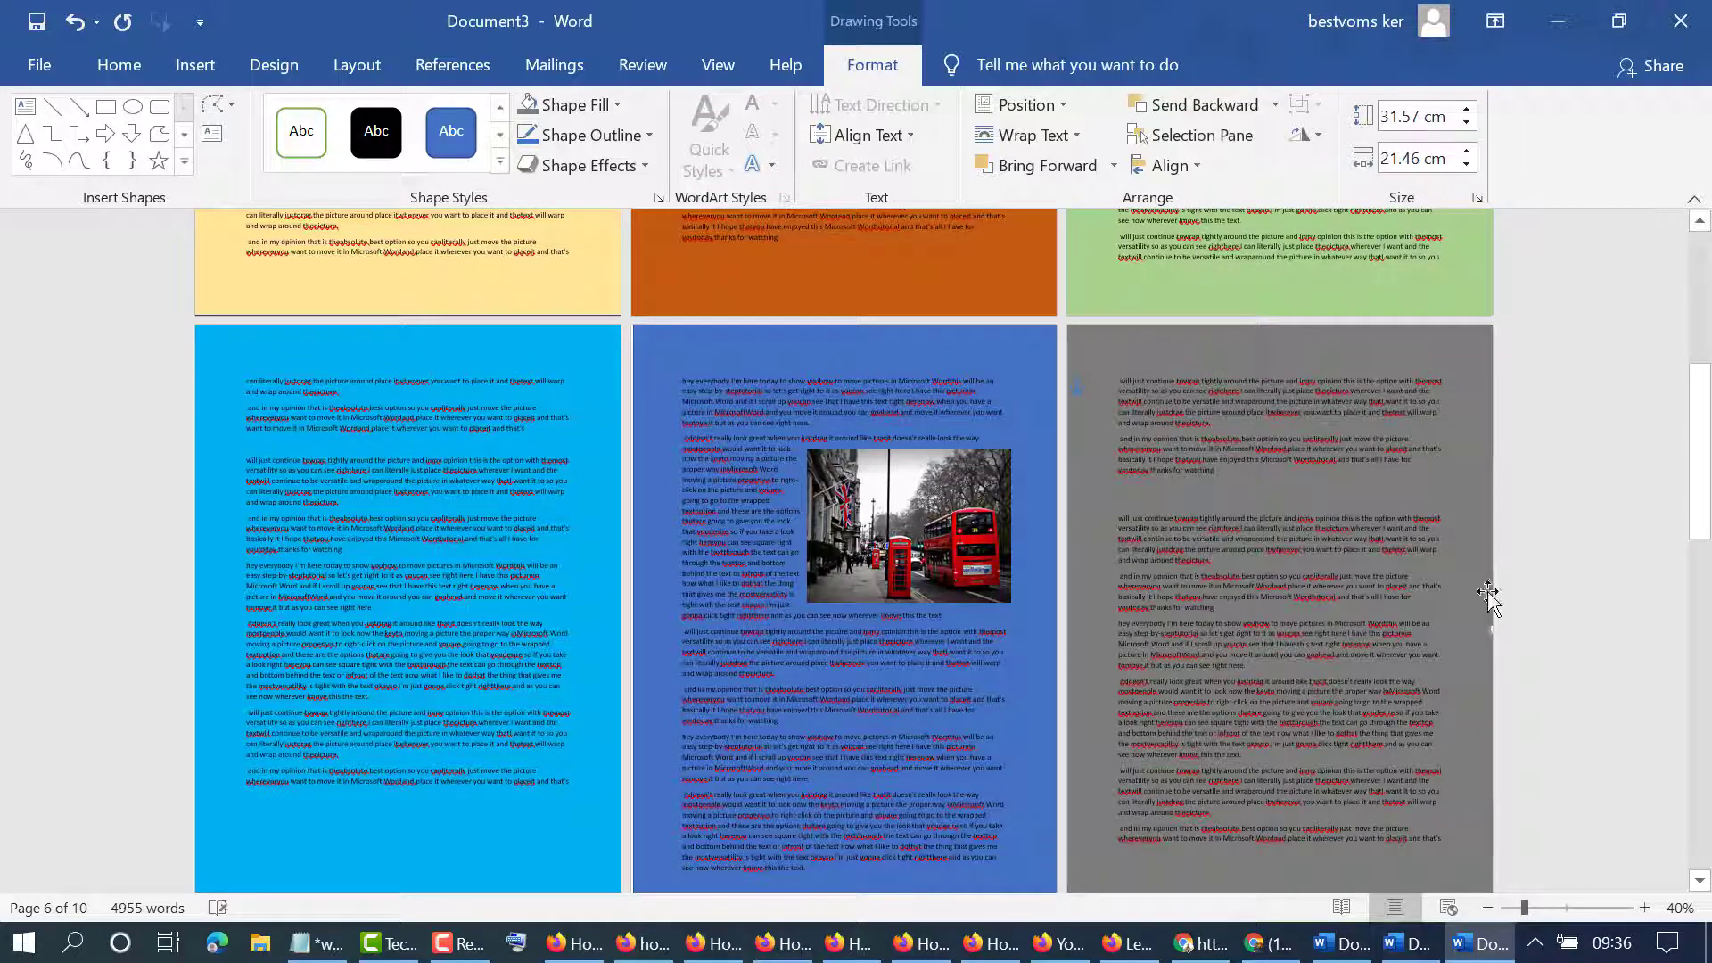
# Step: Select the whole document's content and set its font size to 11
pyautogui.click(1195, 602)
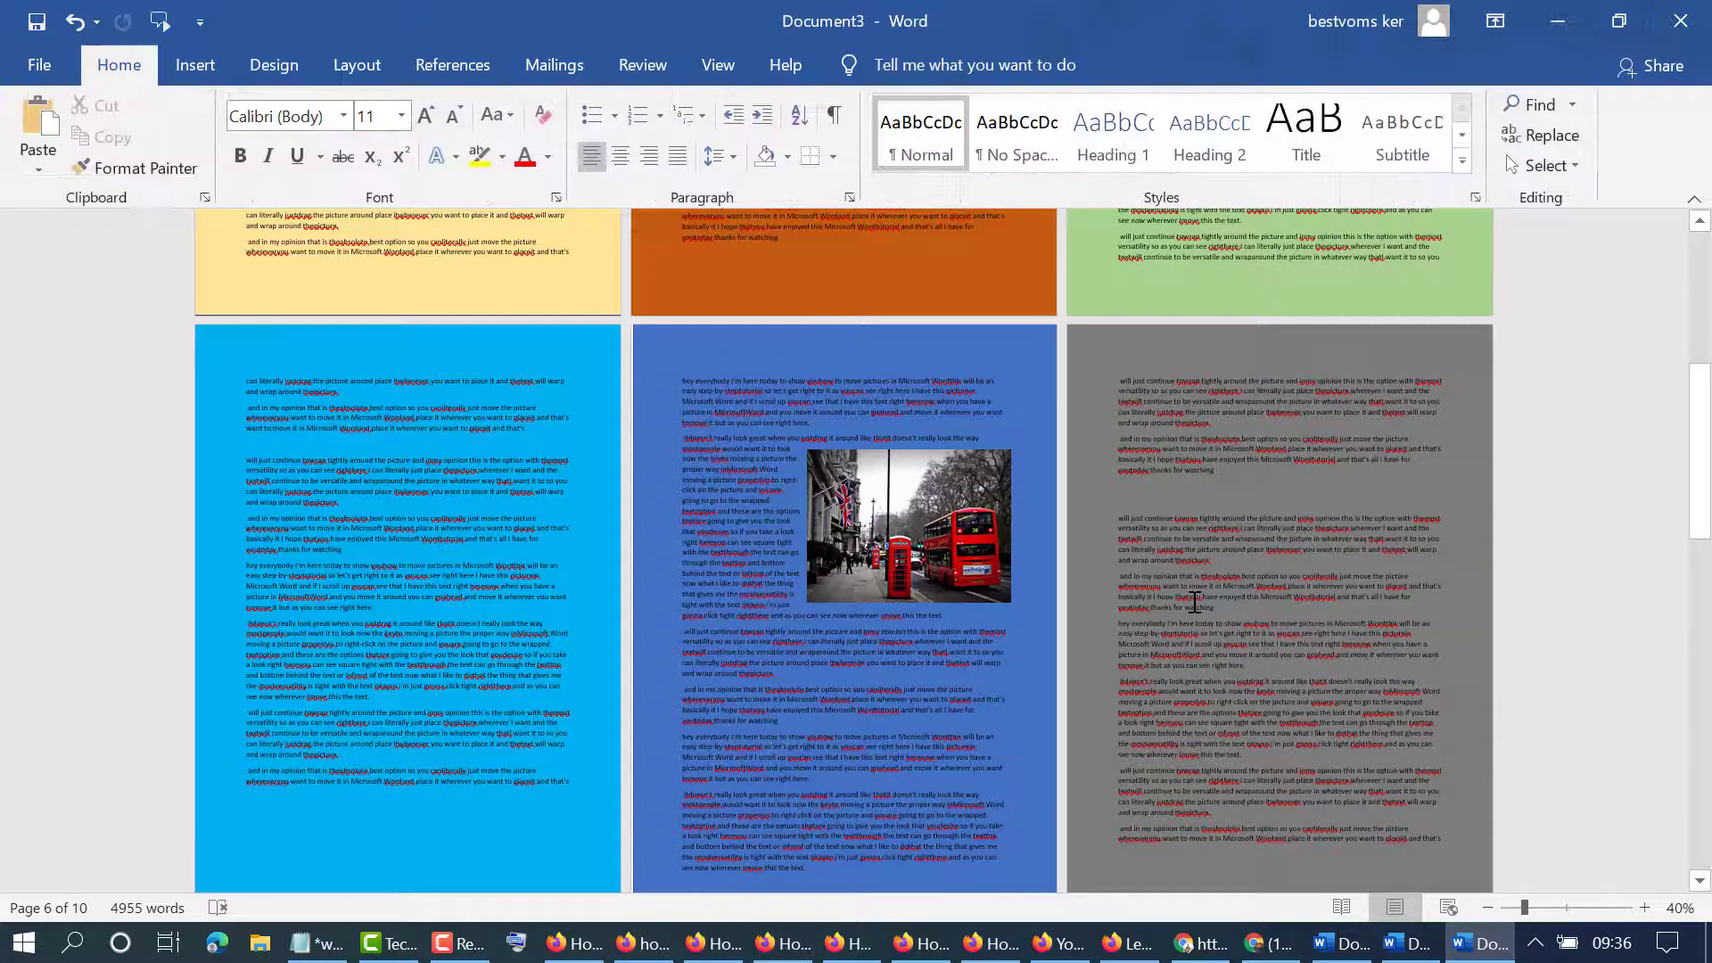
pyautogui.hotkey('ctrl', 'a')
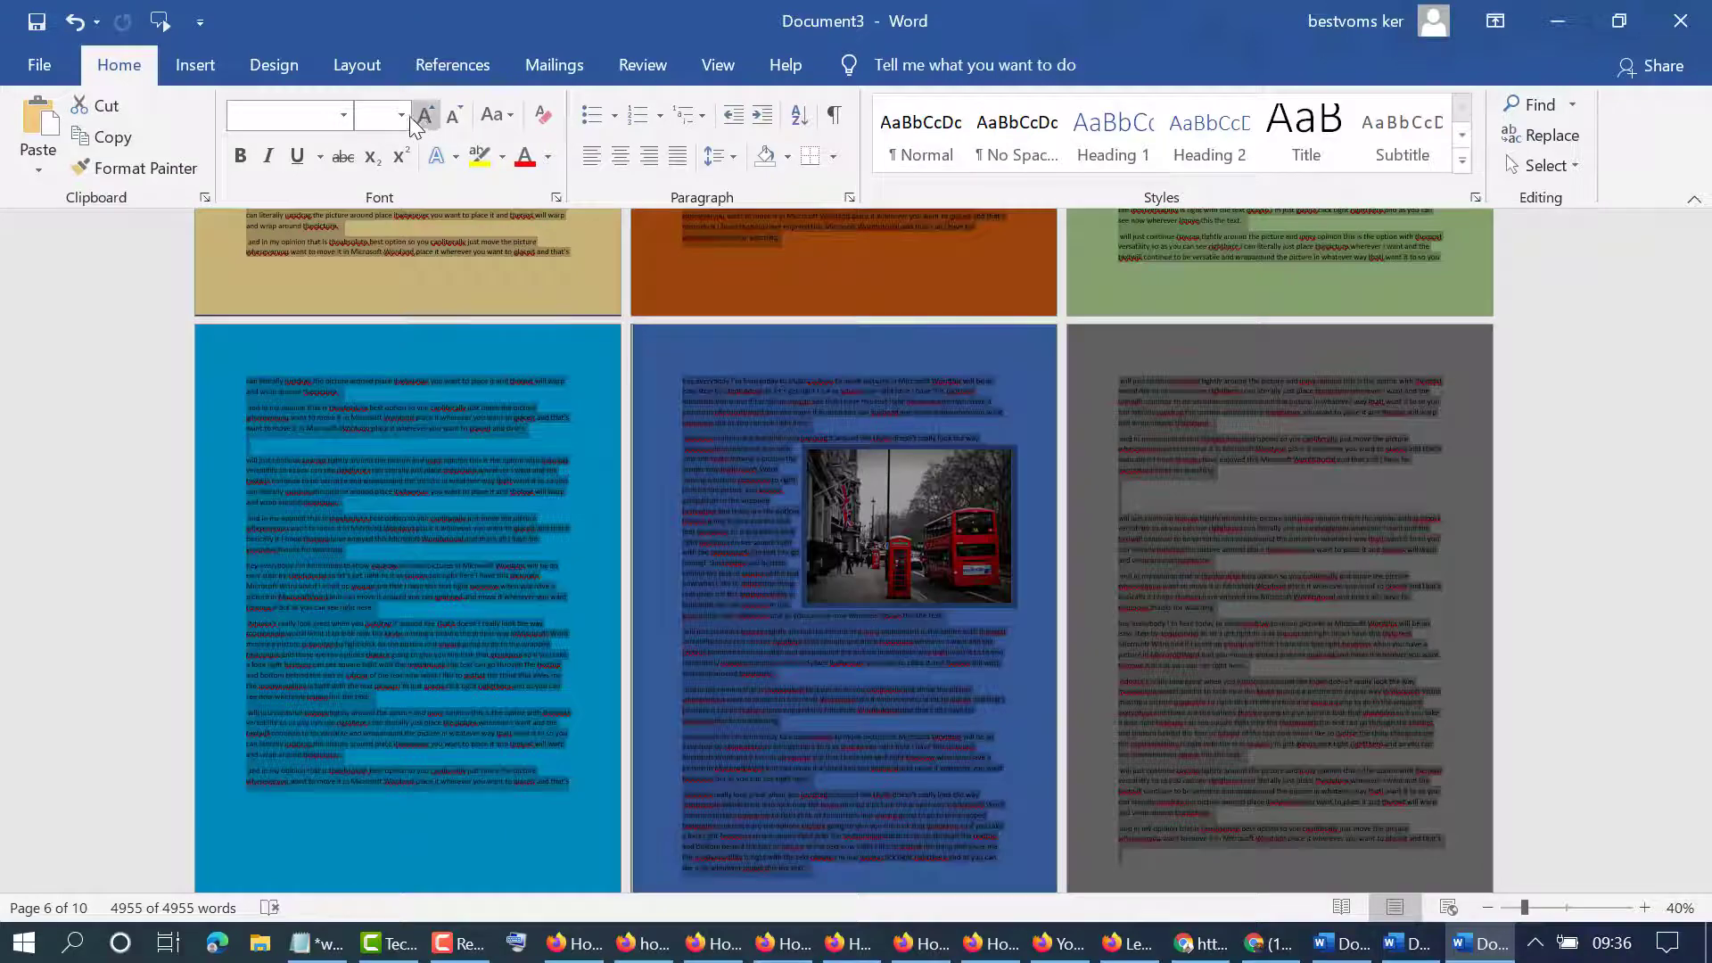
pyautogui.click(404, 118)
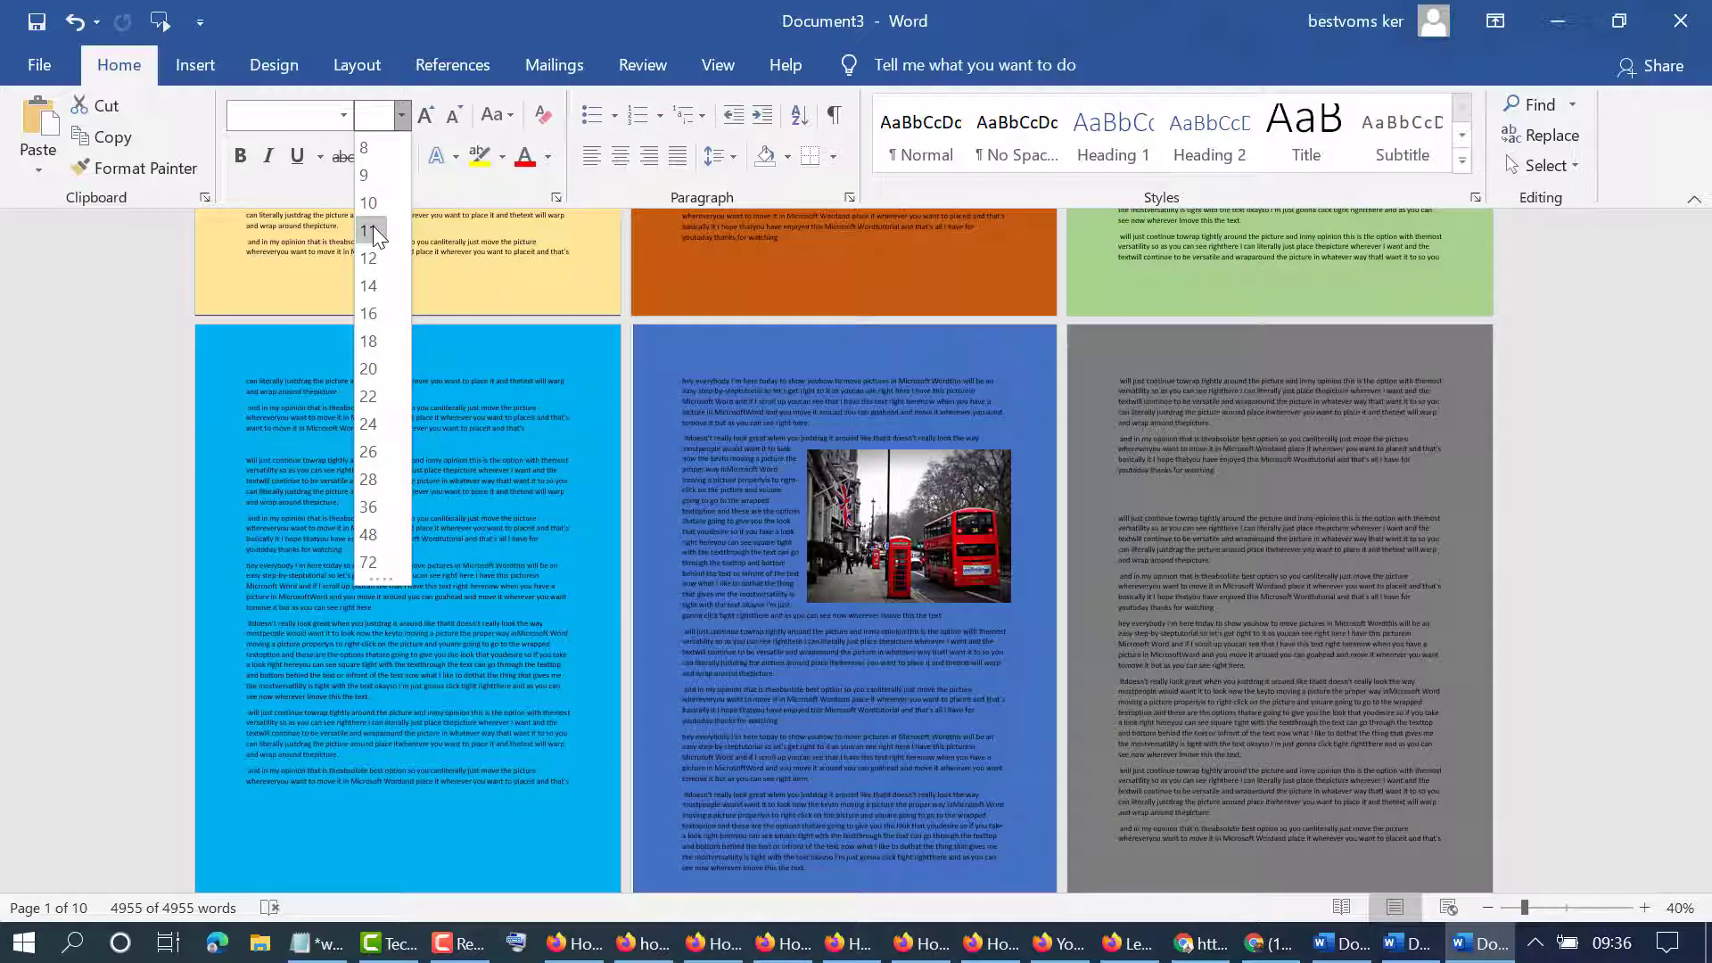
pyautogui.click(376, 233)
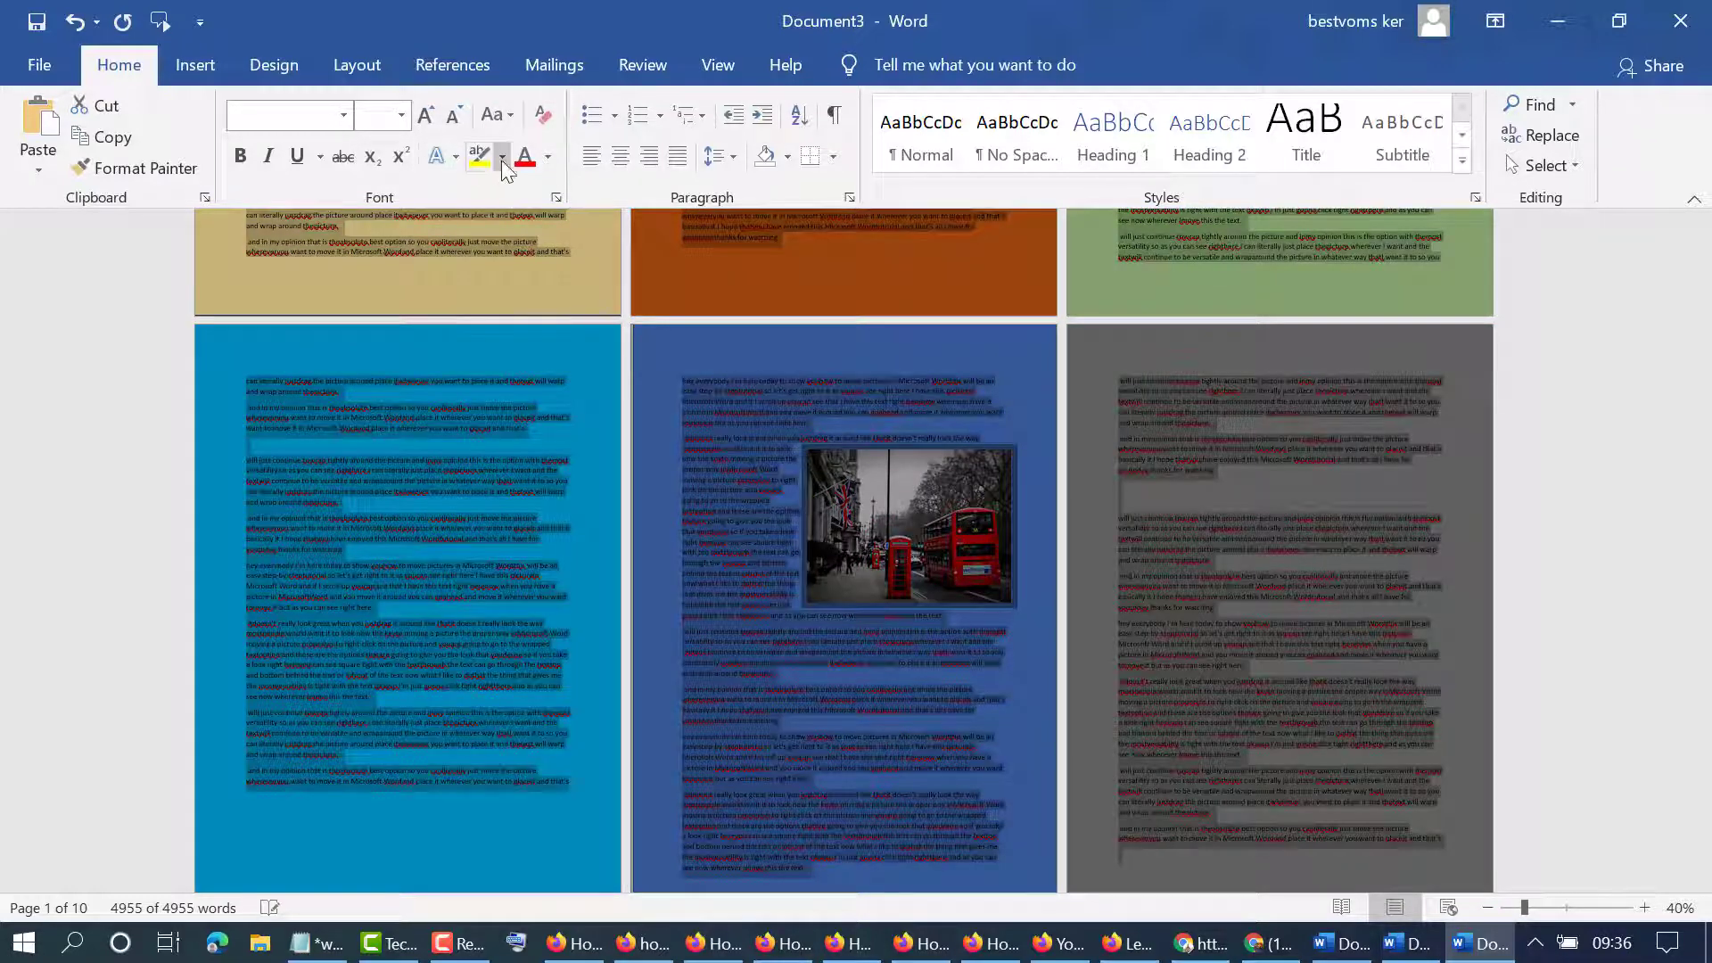
# Step: Change the font colour of all the selected text to white and clear the selection
pyautogui.click(548, 159)
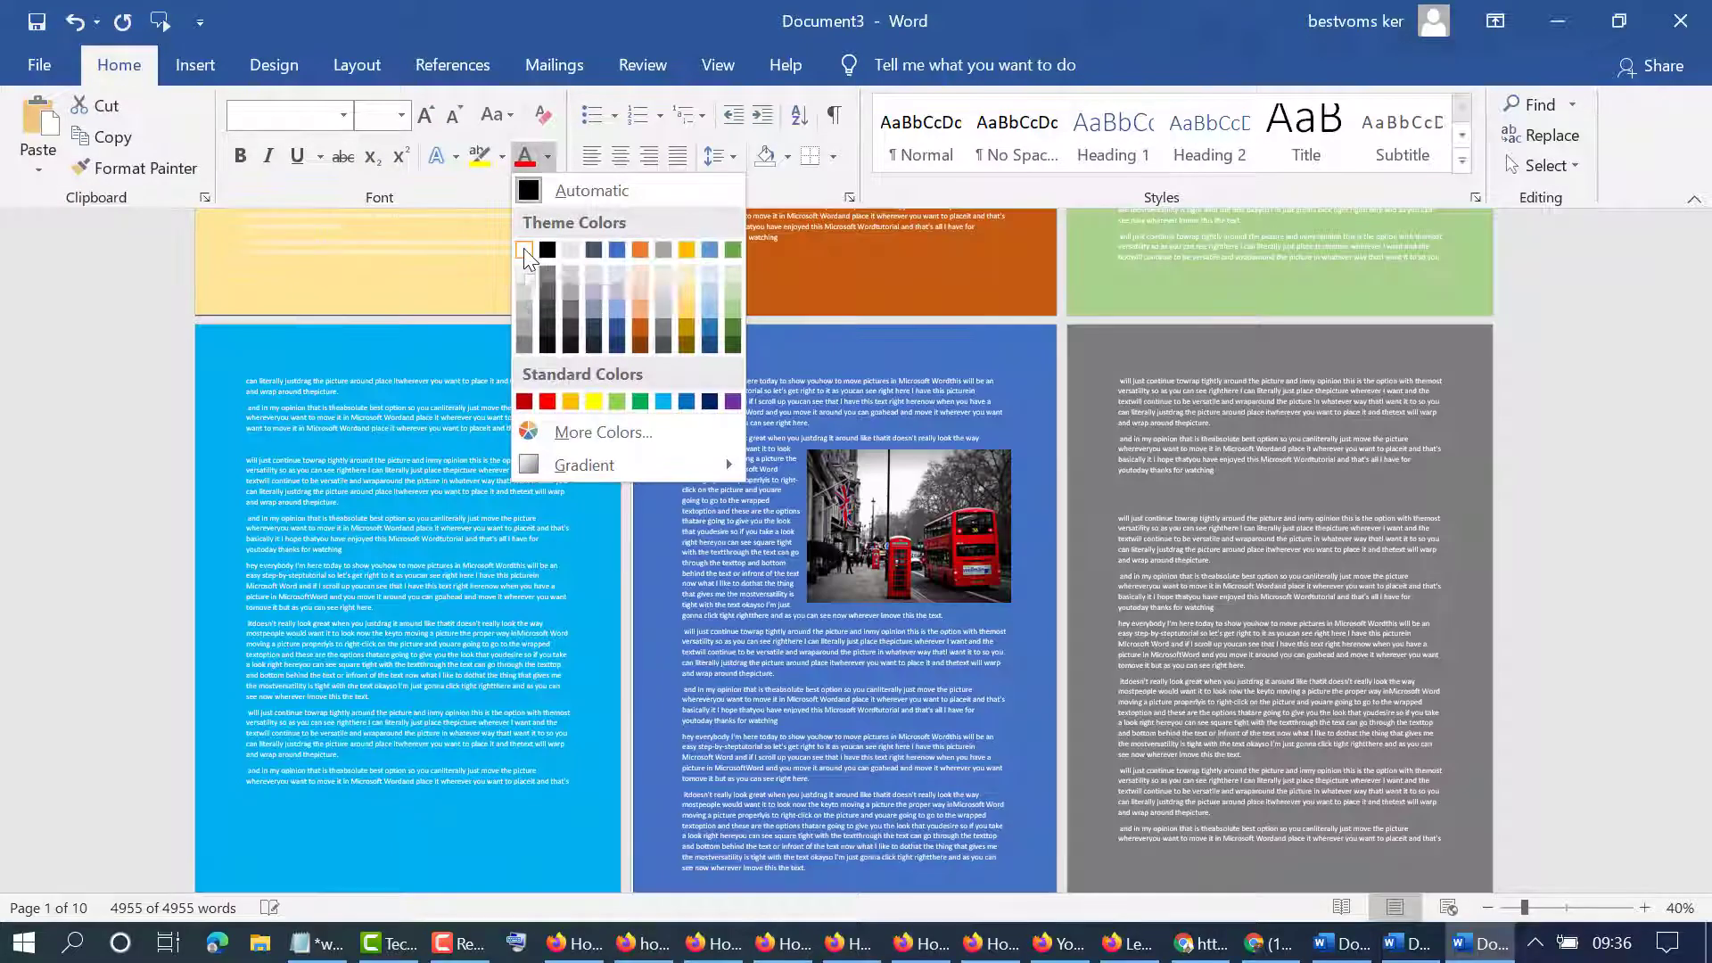
pyautogui.click(524, 251)
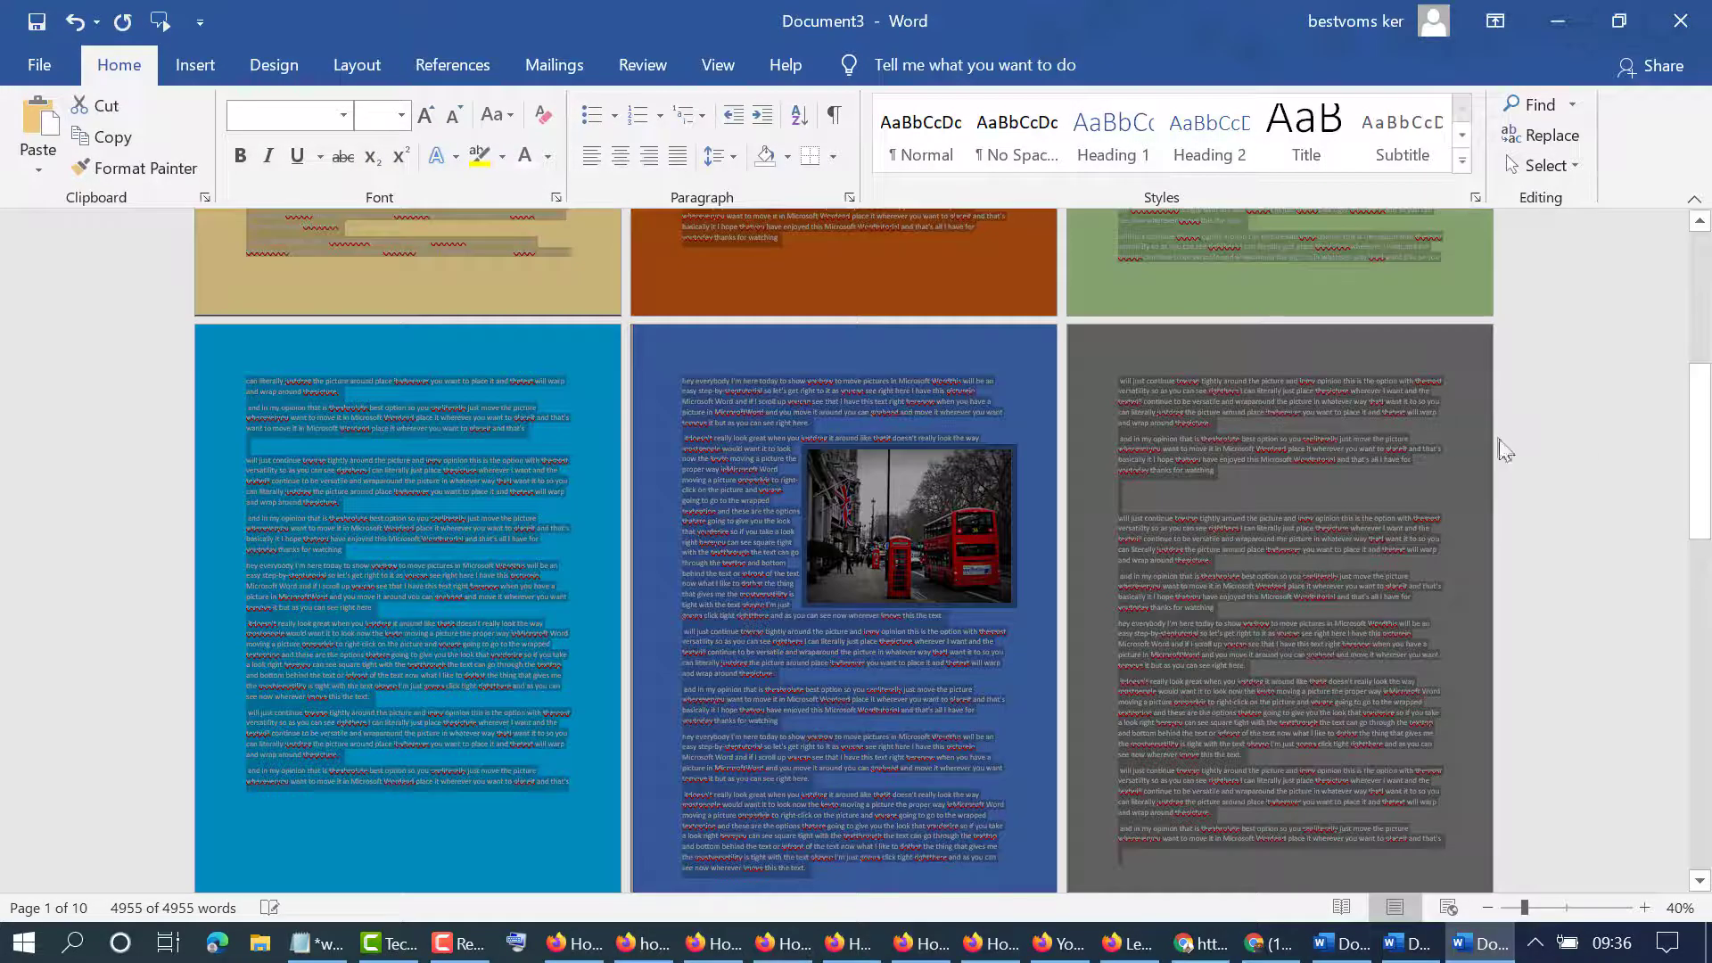
pyautogui.click(1591, 464)
# Step: Examine the white text on the coloured pages from the document's start, enlarging the view to 96%
pyautogui.scroll(6, 1524, 500)
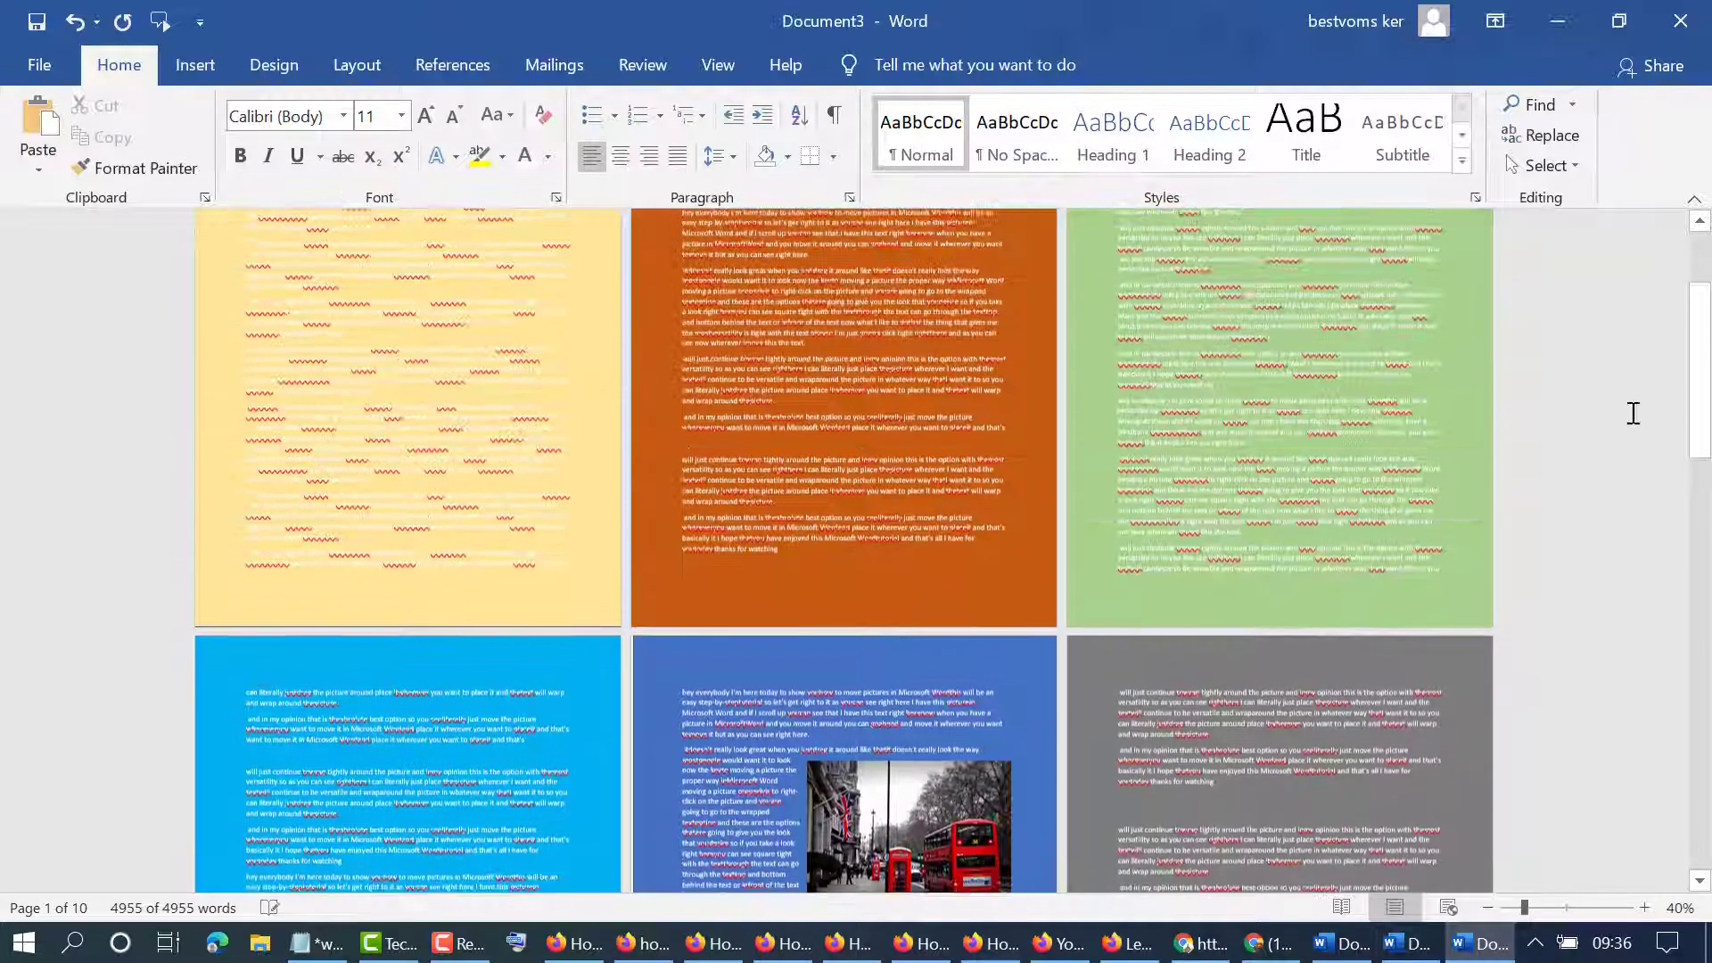
pyautogui.moveTo(1697, 379); pyautogui.dragTo(1696, 331)
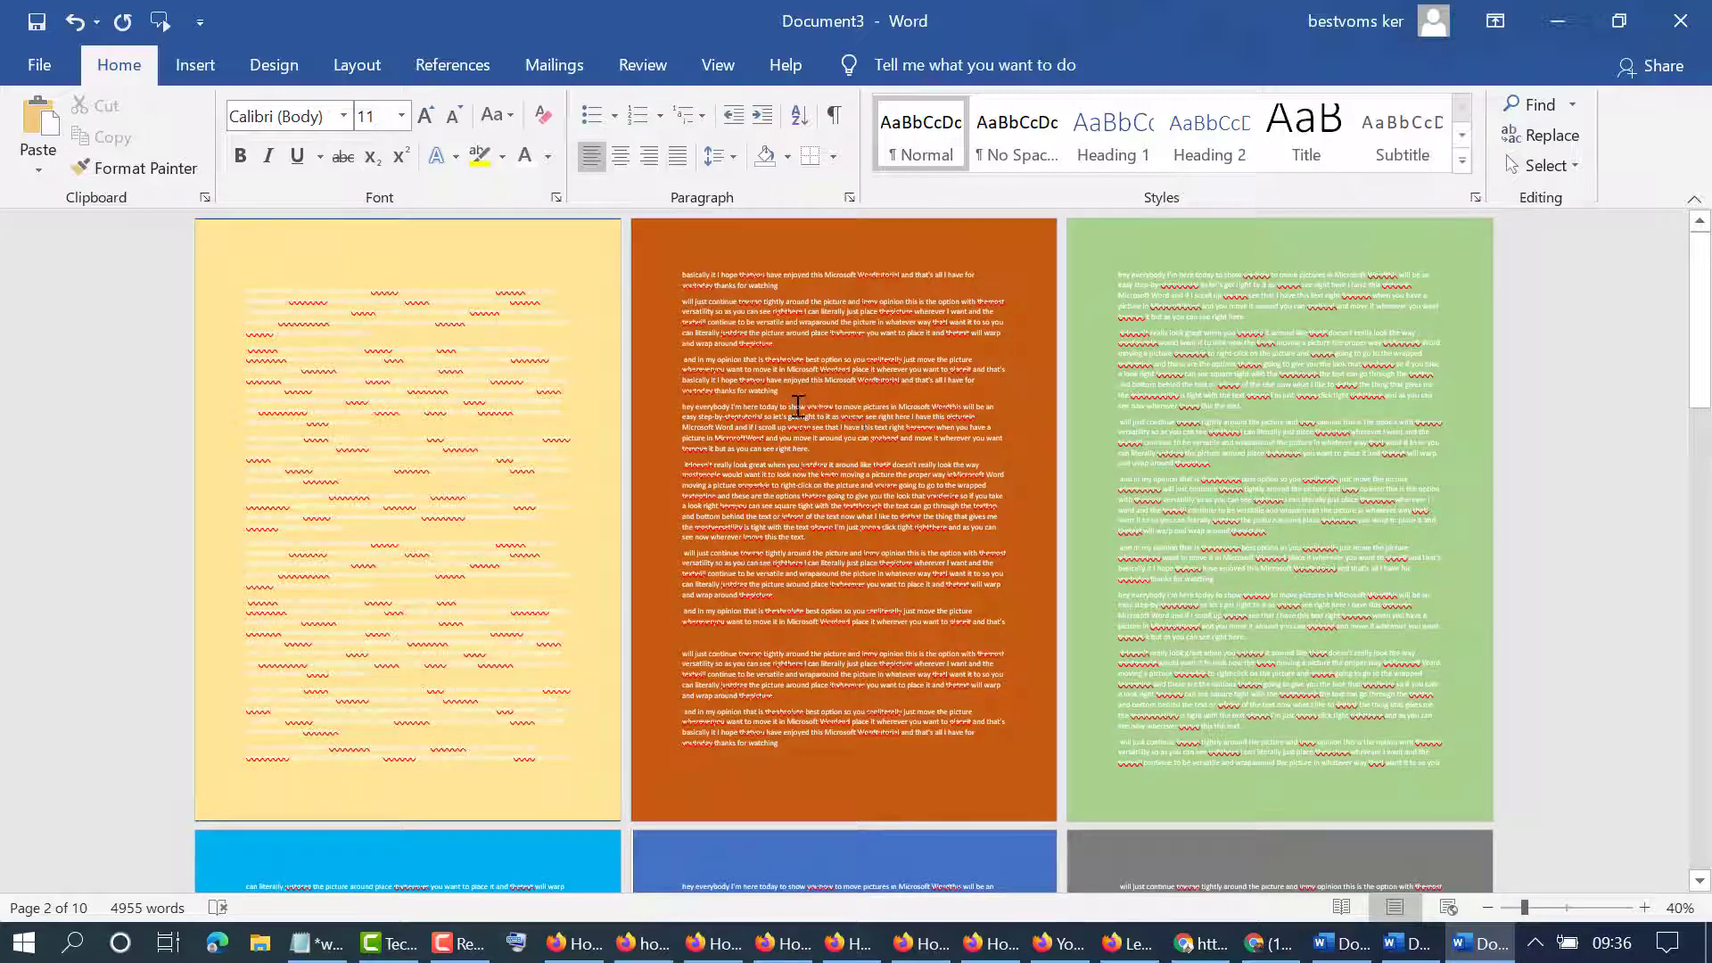
pyautogui.click(1565, 909)
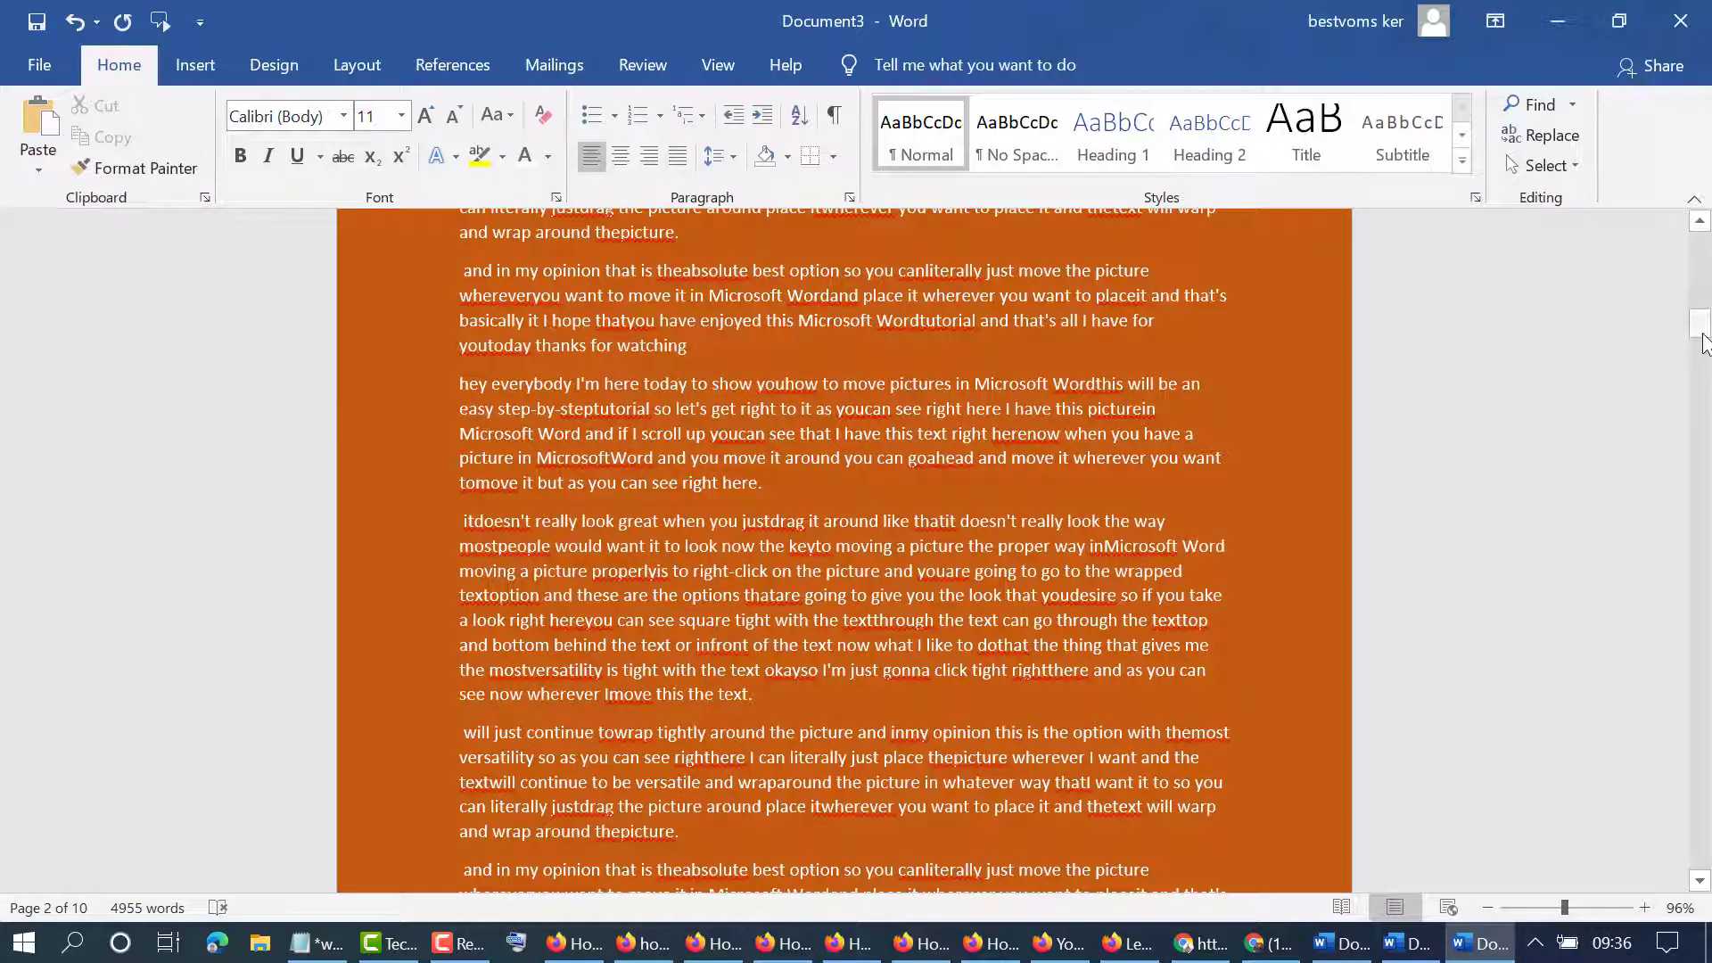